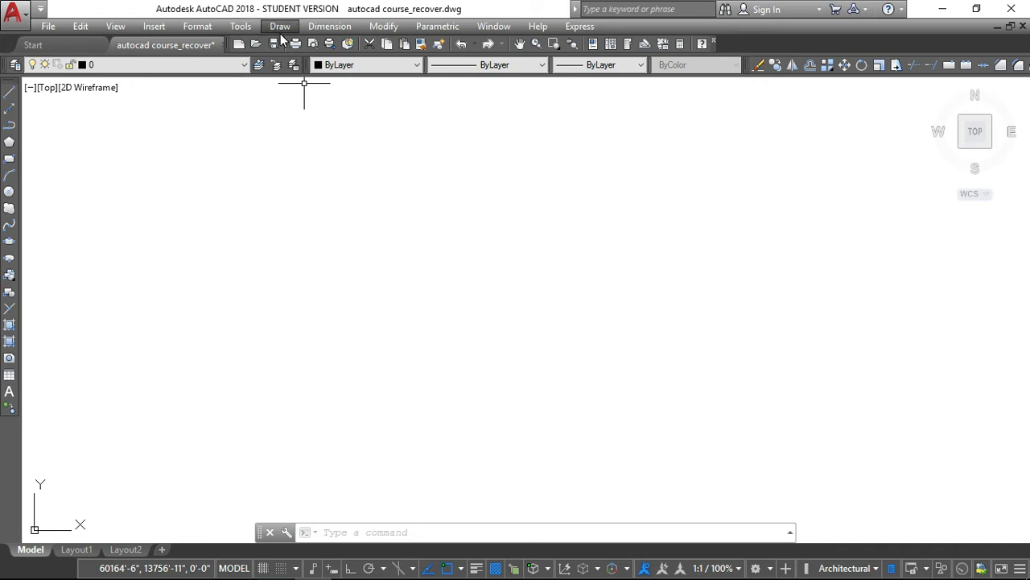
{"action": "type", "text": "e"}
{"action": "key", "text": "Return"}
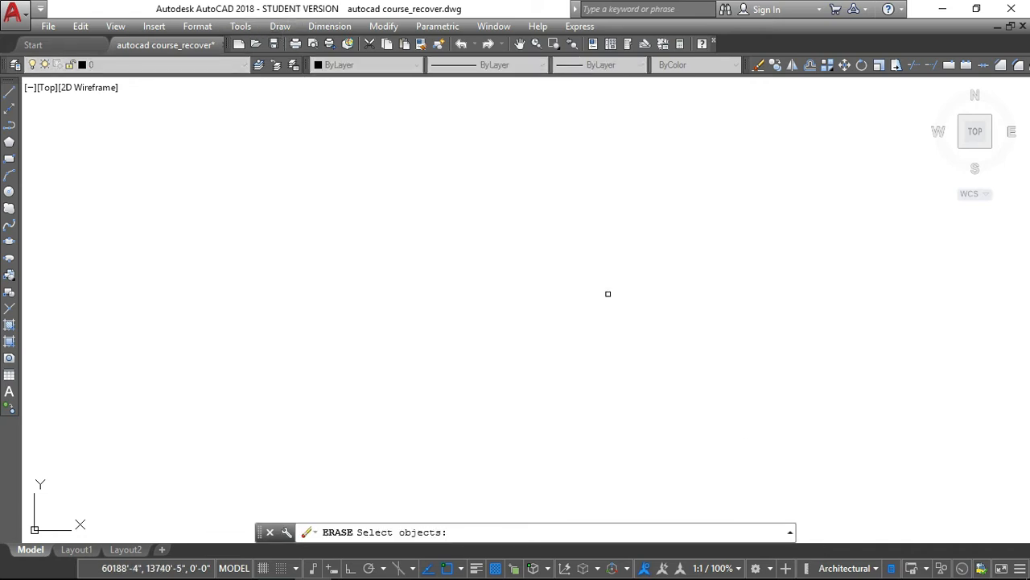
{"action": "key", "text": "Escape"}
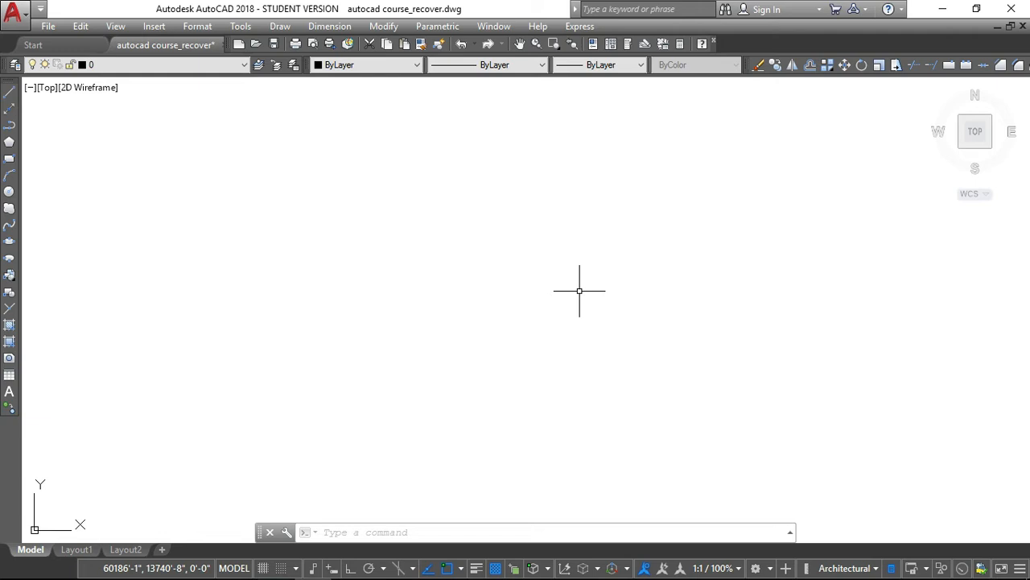
{"action": "left_click", "coordinate": [281, 31]}
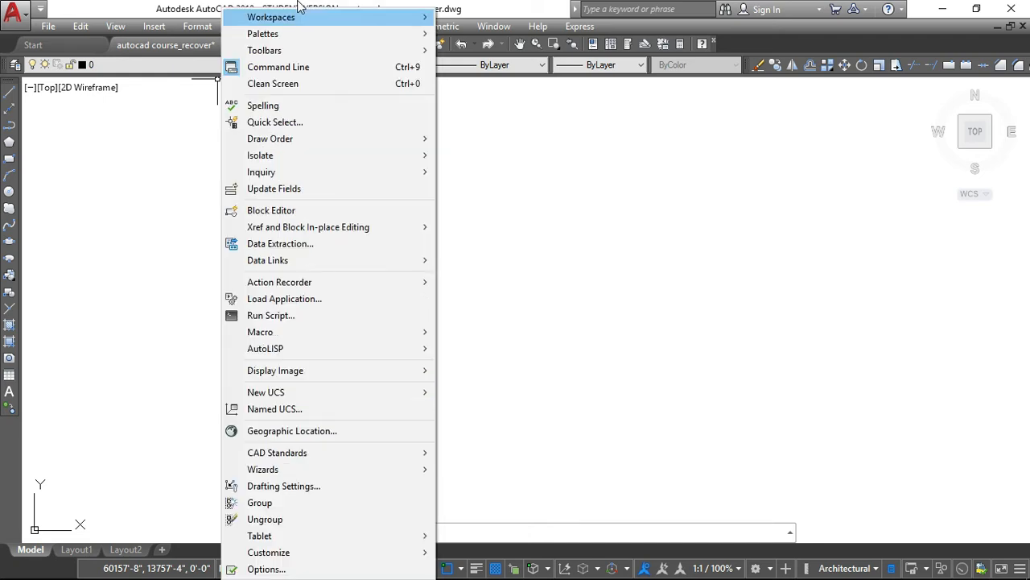
{"action": "key", "text": "Escape"}
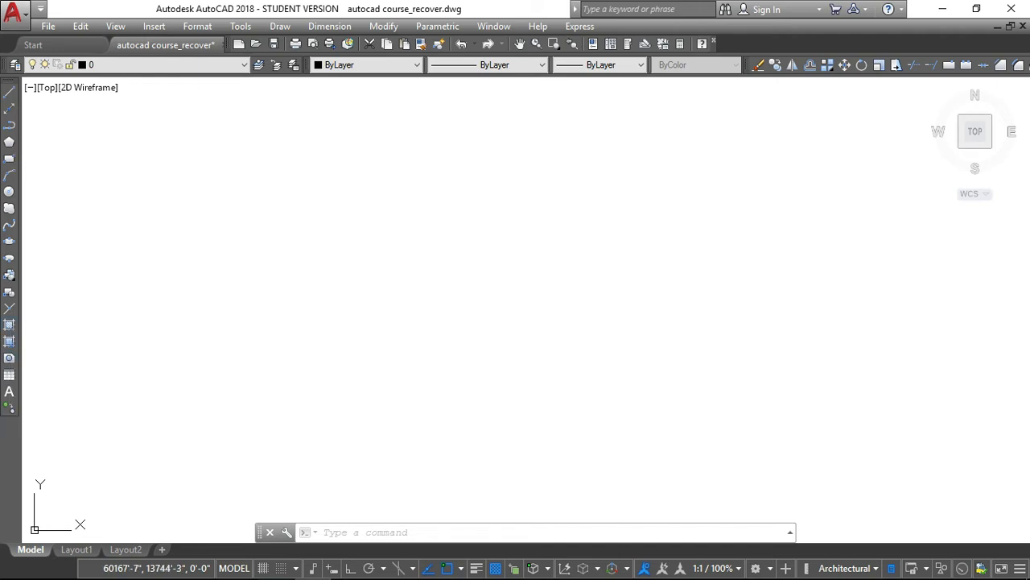
{"action": "key", "text": "Escape"}
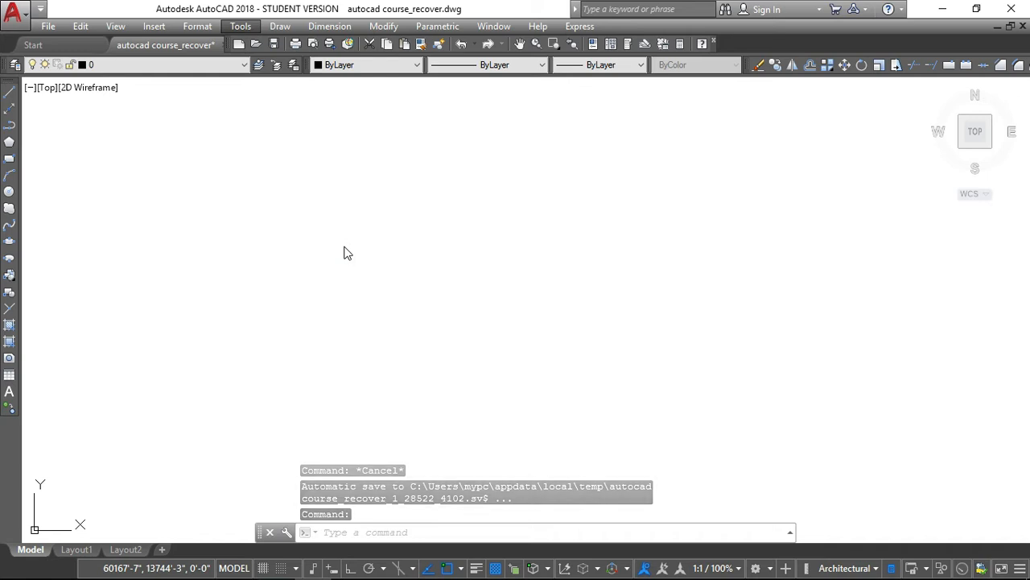
{"action": "left_click", "coordinate": [276, 287]}
{"action": "left_click", "coordinate": [277, 287]}
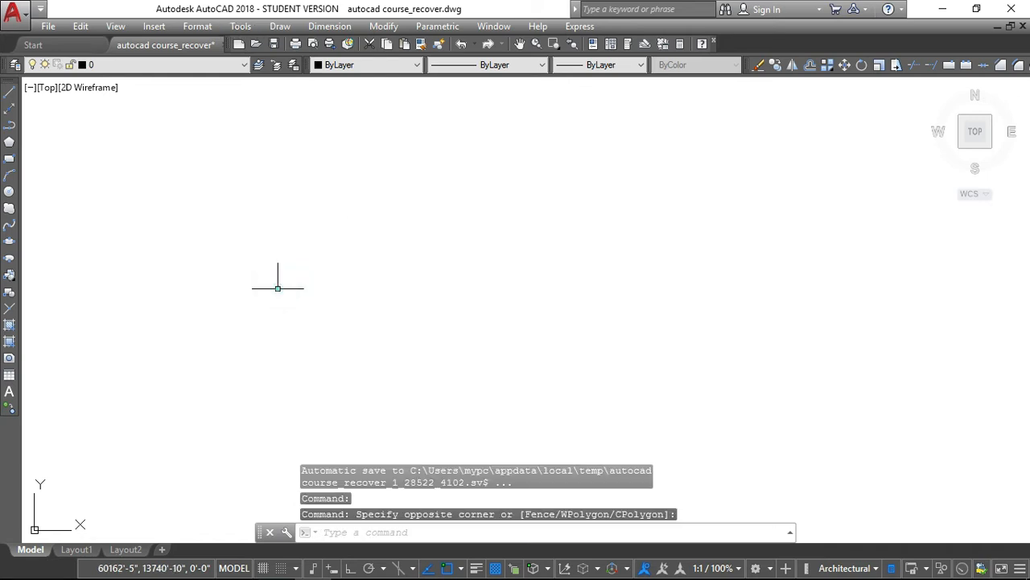
{"action": "type", "text": "HA"}
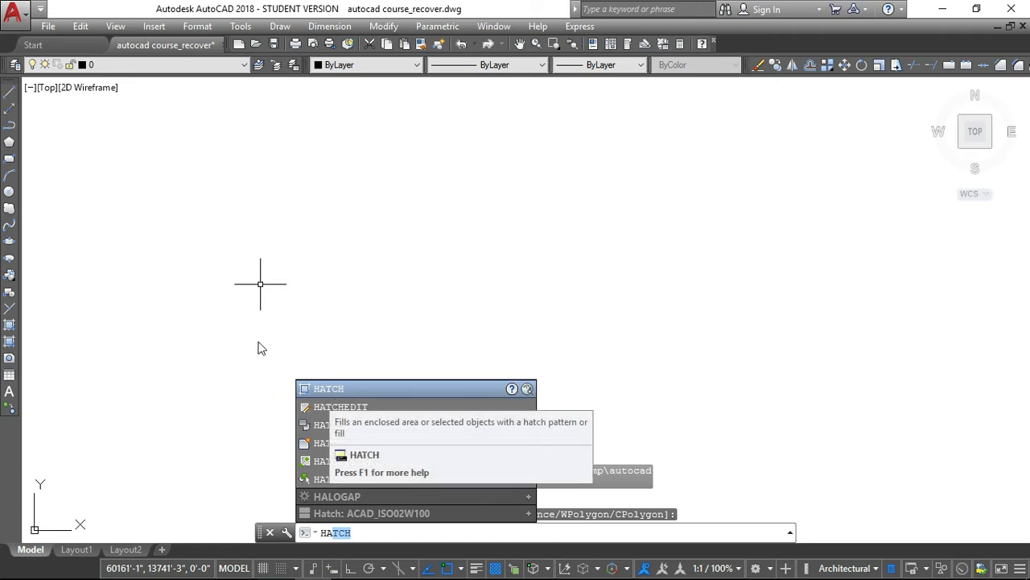
{"action": "key", "text": "Escape"}
{"action": "key", "text": "Escape"}
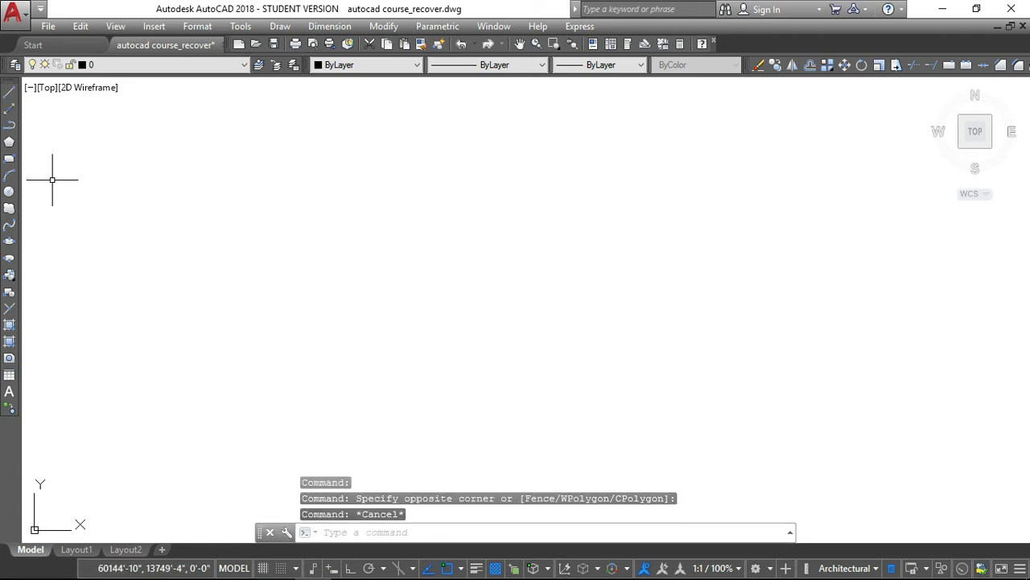
Step: Draw a horizontal rectangle, roughly twice as wide as it is tall, in the empty drawing area
{"action": "left_click", "coordinate": [10, 159]}
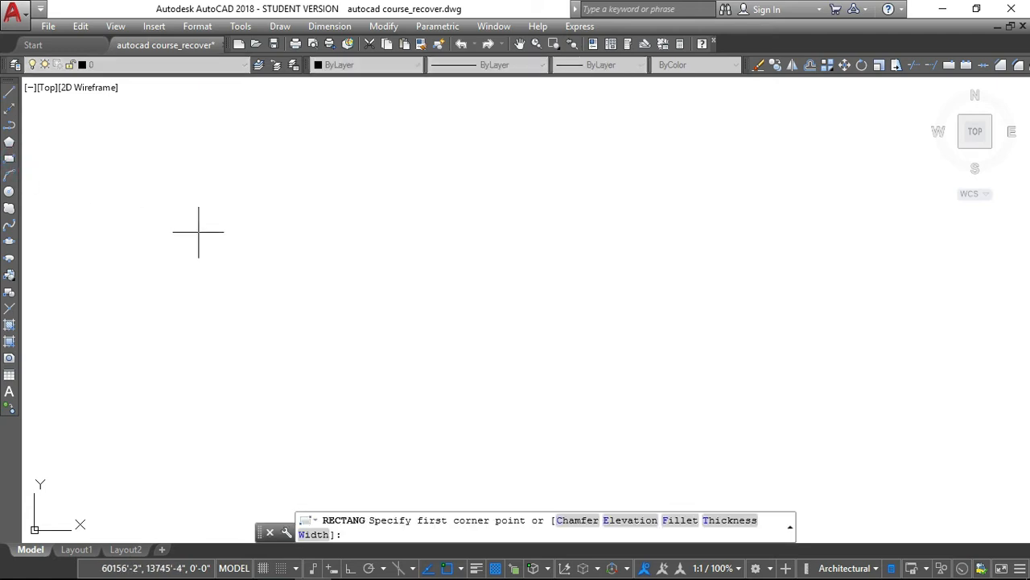
{"action": "left_click", "coordinate": [258, 253]}
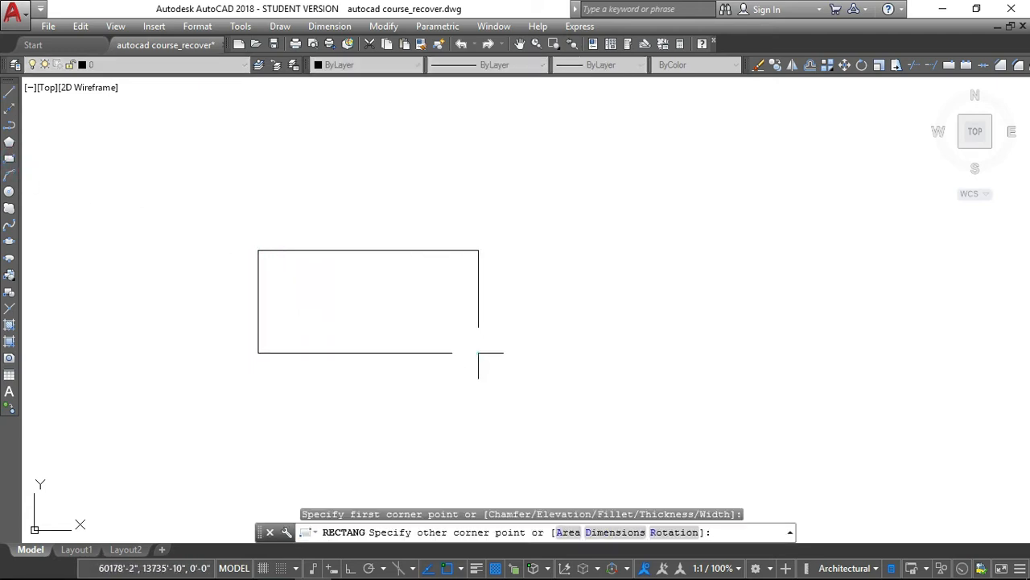
{"action": "left_click", "coordinate": [479, 352]}
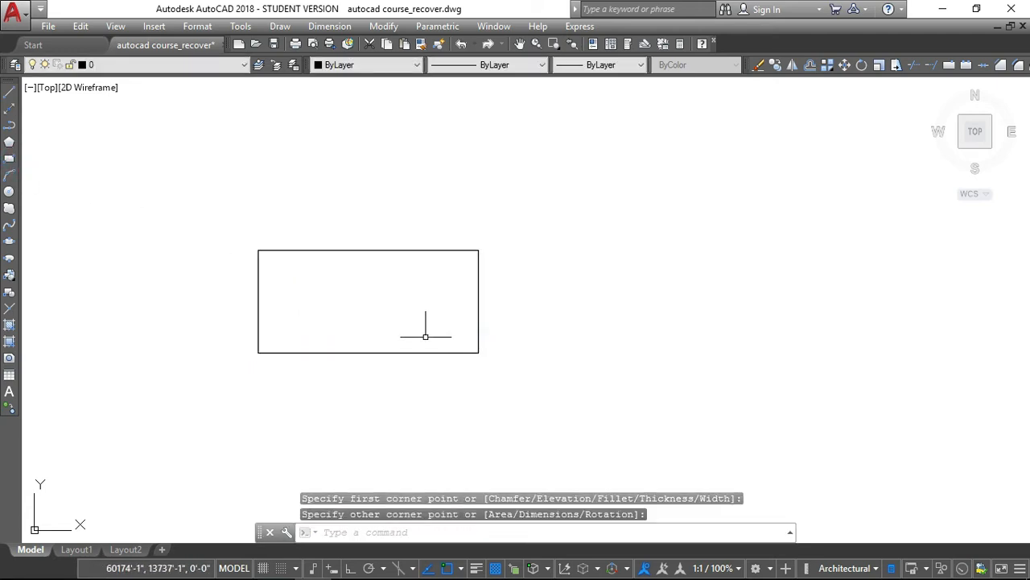
Step: Draw a 4-sided polygon inscribed in a circle beside the rectangle, rotated so it stands as a diamond
{"action": "left_click", "coordinate": [9, 143]}
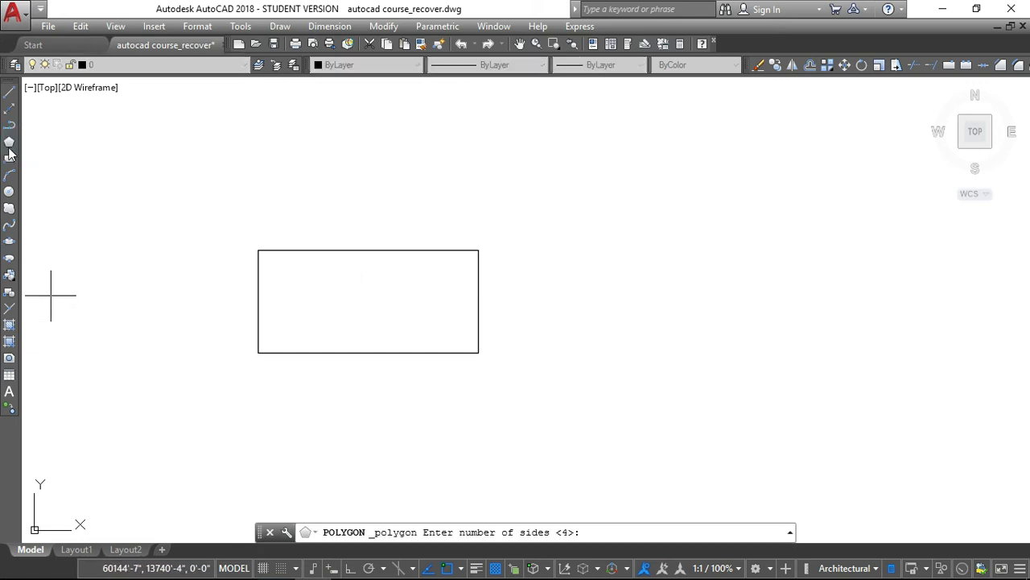
{"action": "left_click", "coordinate": [591, 257]}
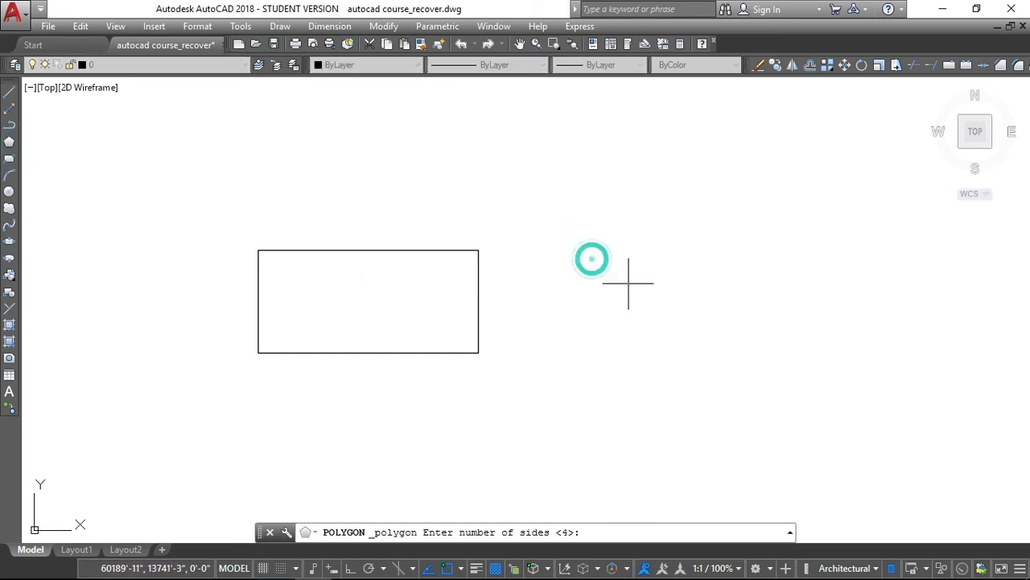
{"action": "left_click", "coordinate": [594, 532]}
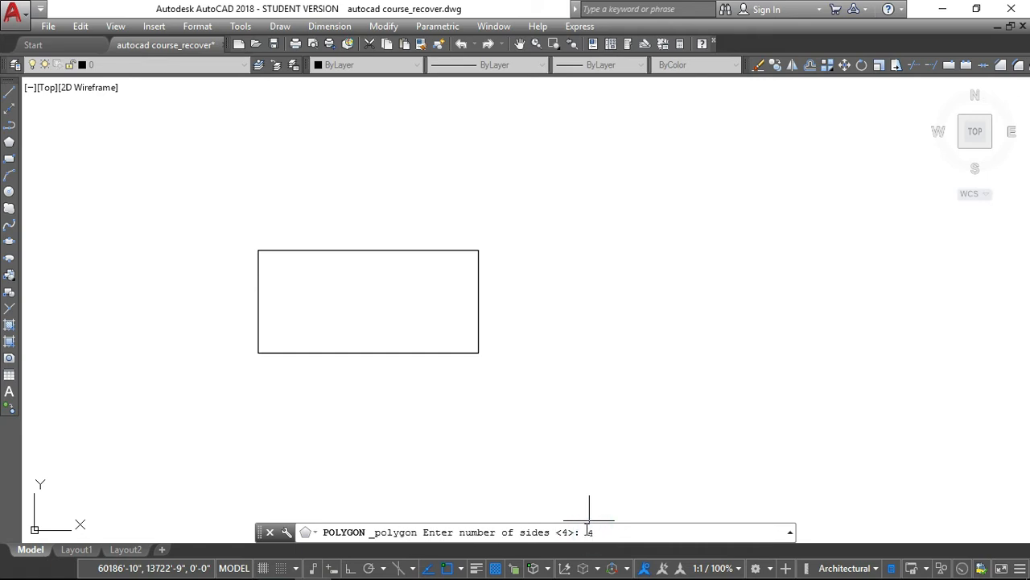
{"action": "type", "text": "4"}
{"action": "key", "text": "Return"}
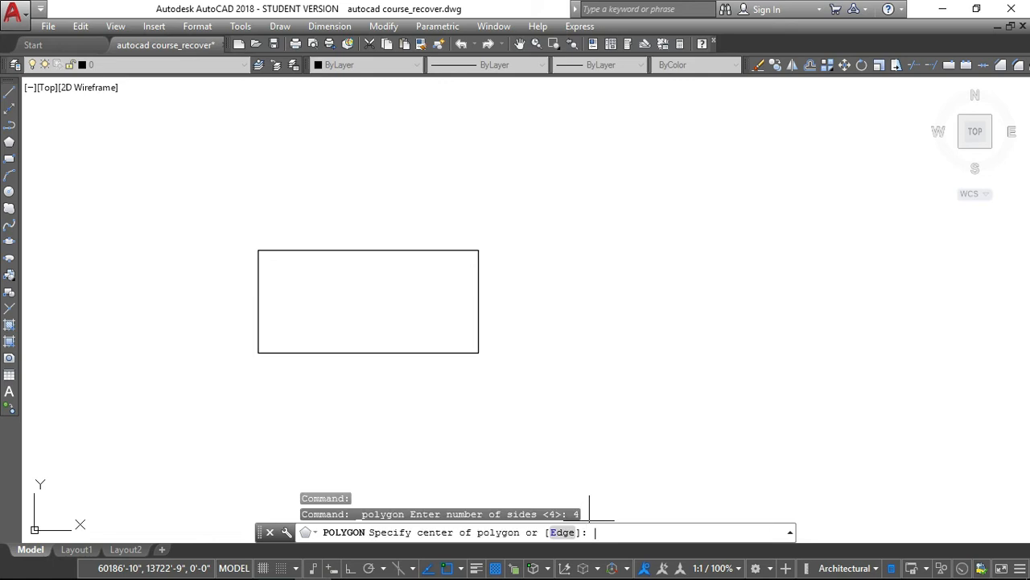
{"action": "left_click", "coordinate": [593, 266]}
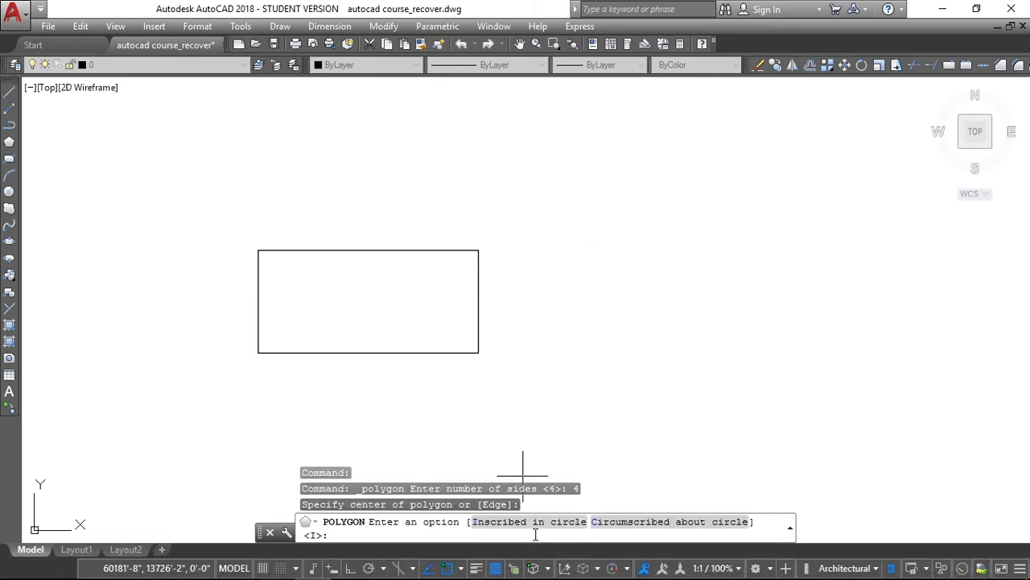
{"action": "left_click", "coordinate": [404, 528]}
{"action": "left_click", "coordinate": [531, 524]}
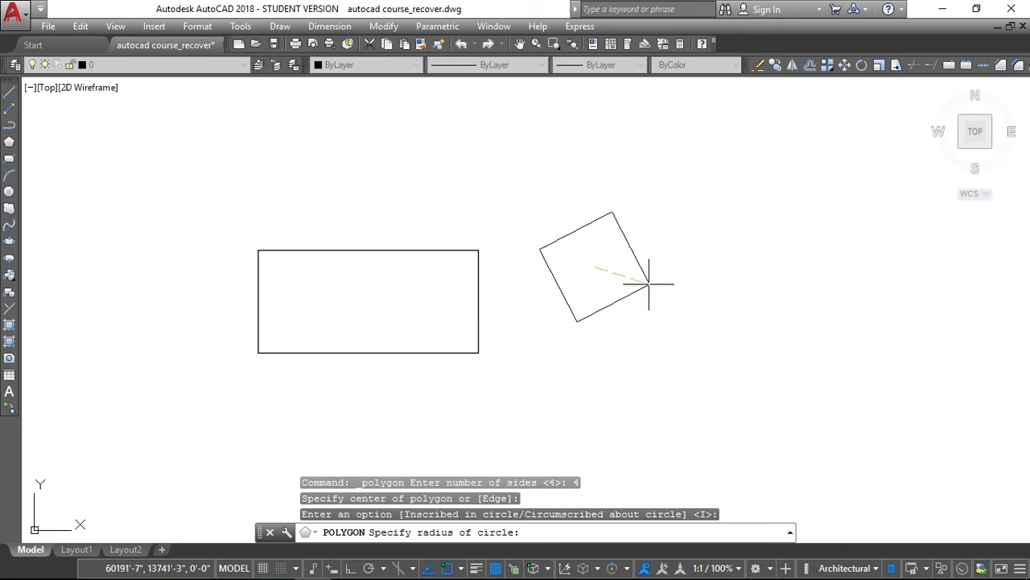
{"action": "left_click", "coordinate": [636, 267]}
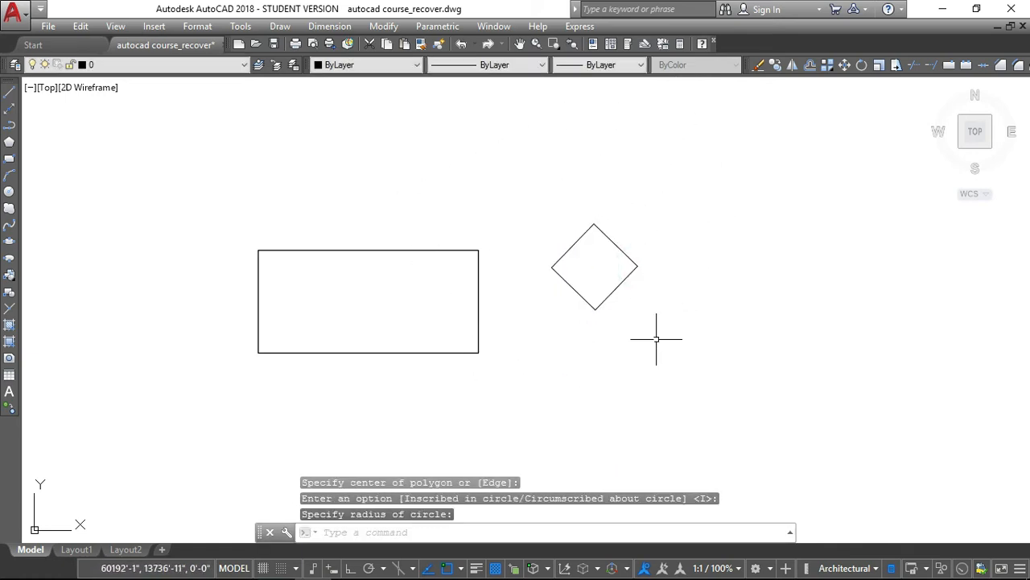
Step: Inspect the rectangle and the diamond-shaped polygon at different magnifications
{"action": "scroll", "coordinate": [410, 304], "scroll_direction": "down", "scroll_amount": 2}
{"action": "scroll", "coordinate": [441, 309], "scroll_direction": "up", "scroll_amount": 4}
{"action": "scroll", "coordinate": [438, 298], "scroll_direction": "down", "scroll_amount": 2}
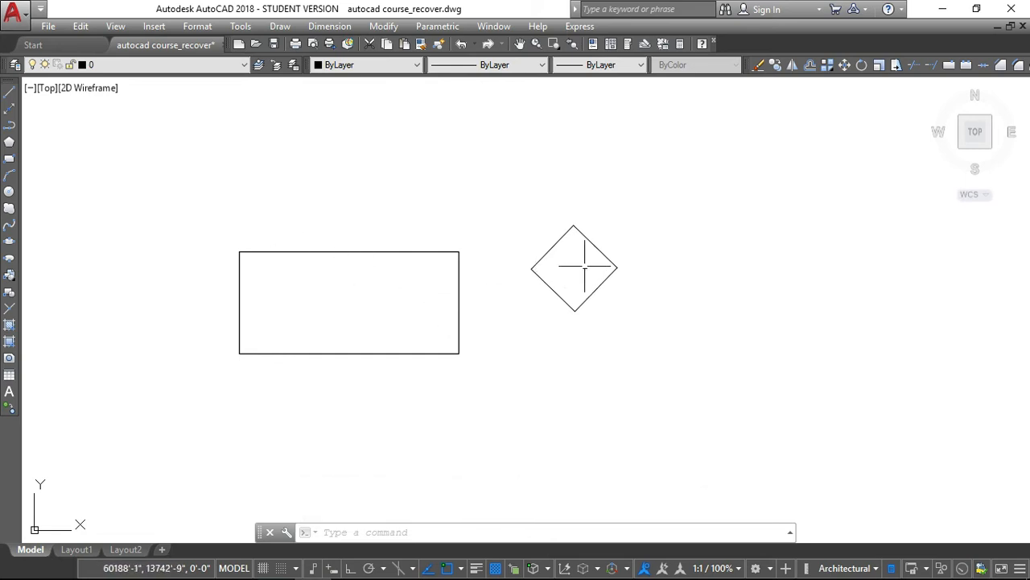
{"action": "scroll", "coordinate": [538, 276], "scroll_direction": "down", "scroll_amount": 2}
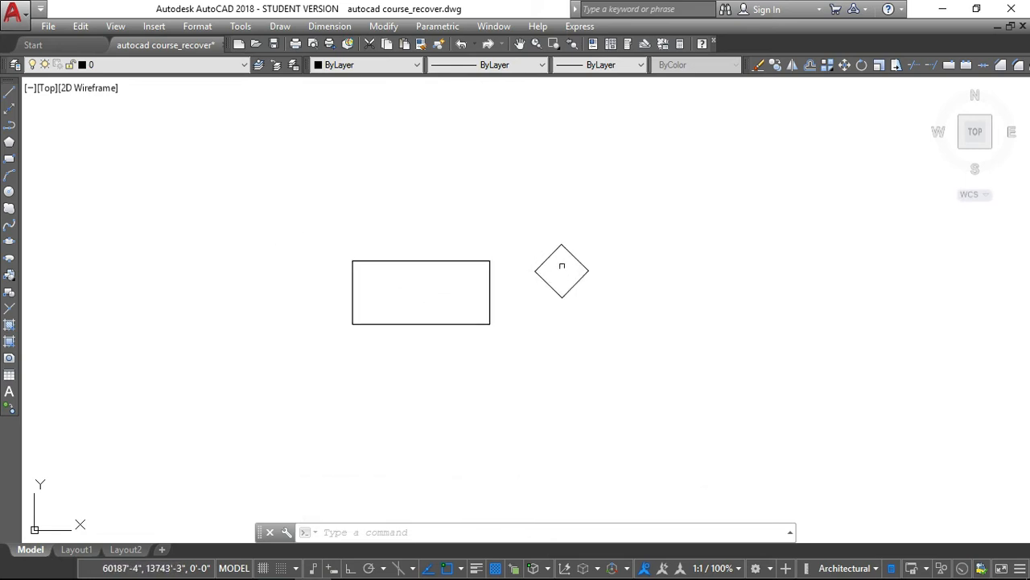
{"action": "scroll", "coordinate": [425, 278], "scroll_direction": "up", "scroll_amount": 4}
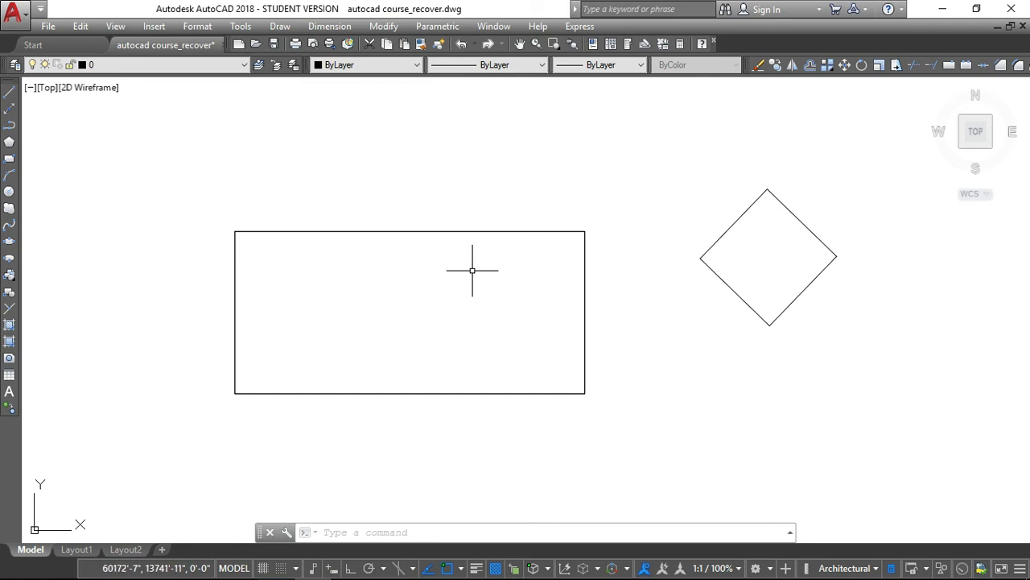
{"action": "scroll", "coordinate": [473, 272], "scroll_direction": "up", "scroll_amount": 2}
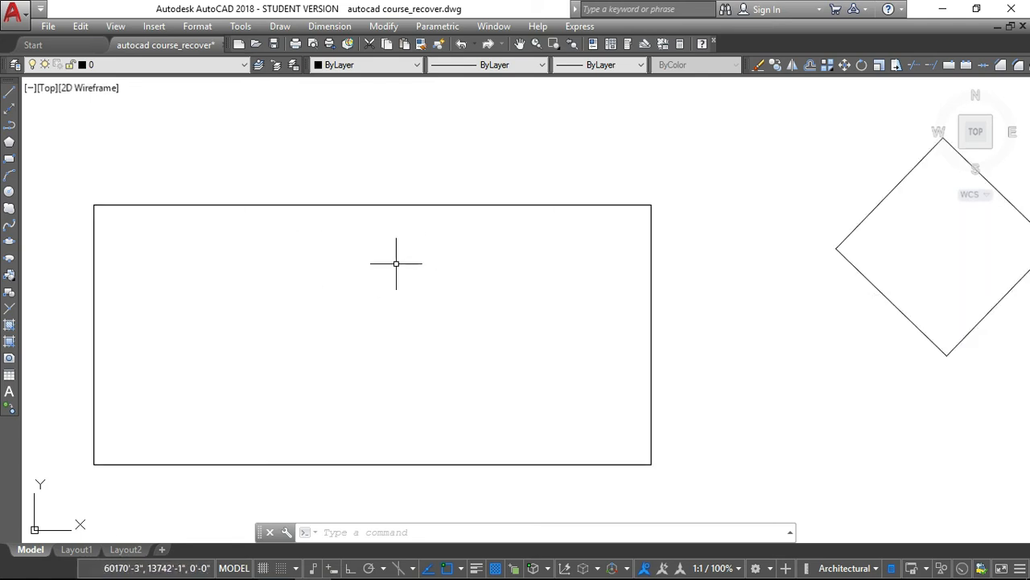
{"action": "scroll", "coordinate": [318, 272], "scroll_direction": "down", "scroll_amount": 5}
{"action": "scroll", "coordinate": [453, 261], "scroll_direction": "up", "scroll_amount": 4}
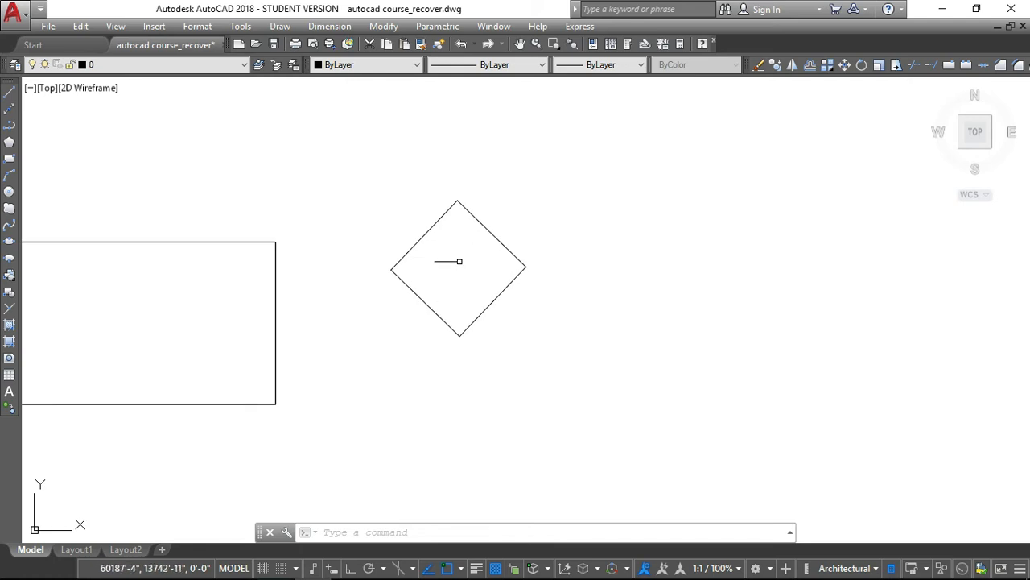
{"action": "scroll", "coordinate": [481, 241], "scroll_direction": "down", "scroll_amount": 2}
{"action": "scroll", "coordinate": [342, 283], "scroll_direction": "down", "scroll_amount": 2}
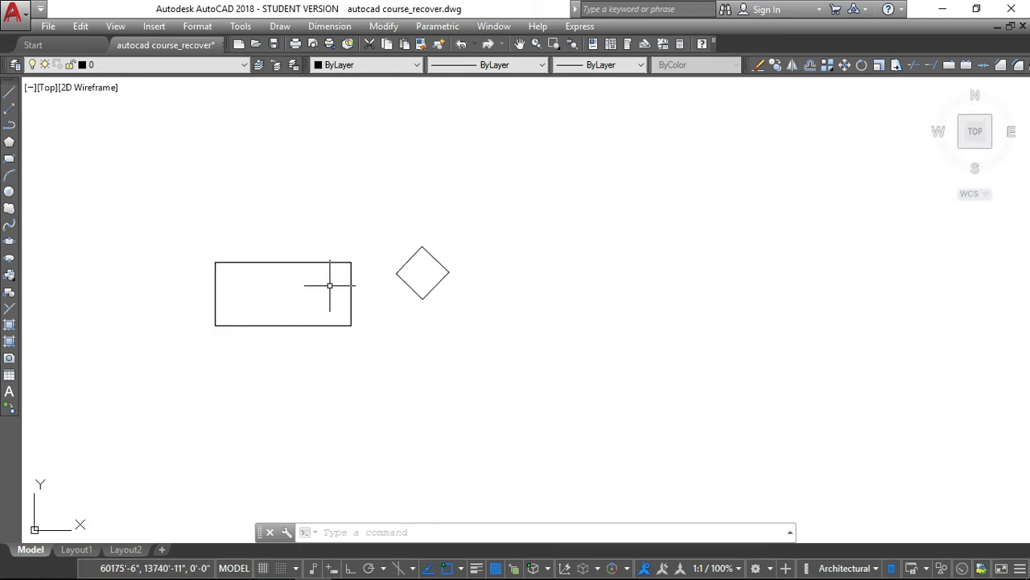
{"action": "scroll", "coordinate": [345, 294], "scroll_direction": "down", "scroll_amount": 2}
{"action": "scroll", "coordinate": [344, 296], "scroll_direction": "up", "scroll_amount": 4}
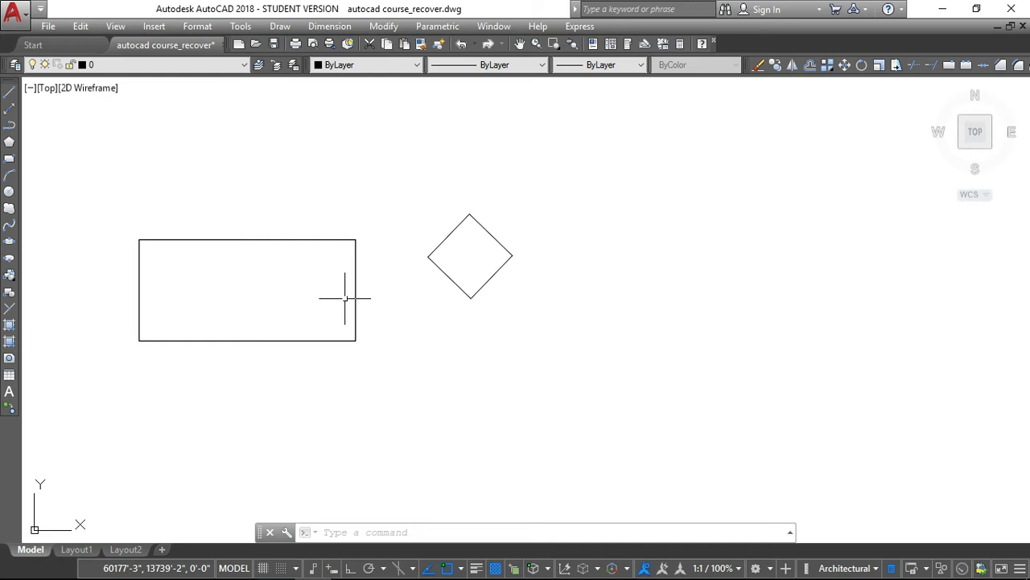
{"action": "key", "text": "Escape"}
{"action": "key", "text": "Escape"}
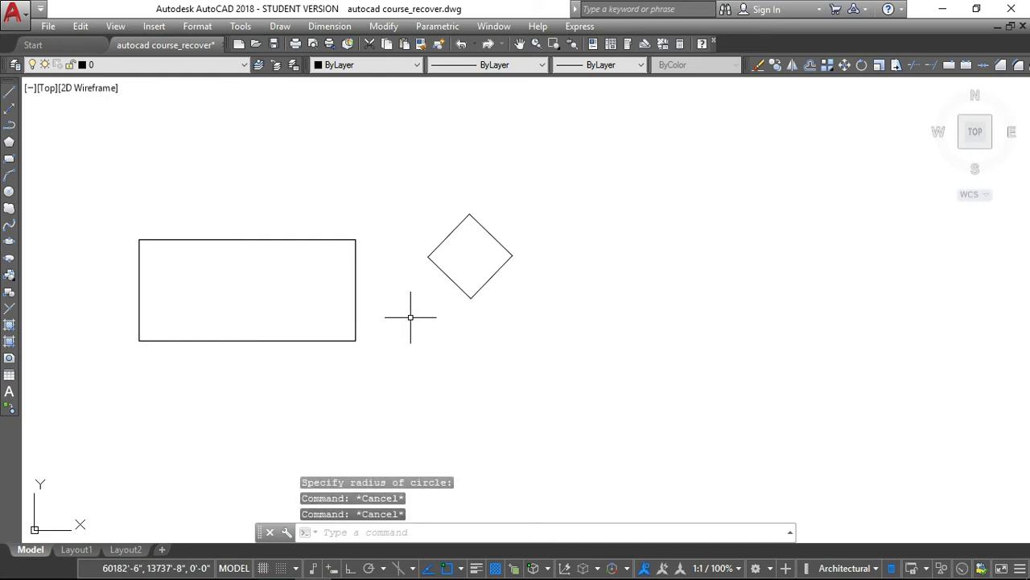
{"action": "type", "text": "Ha"}
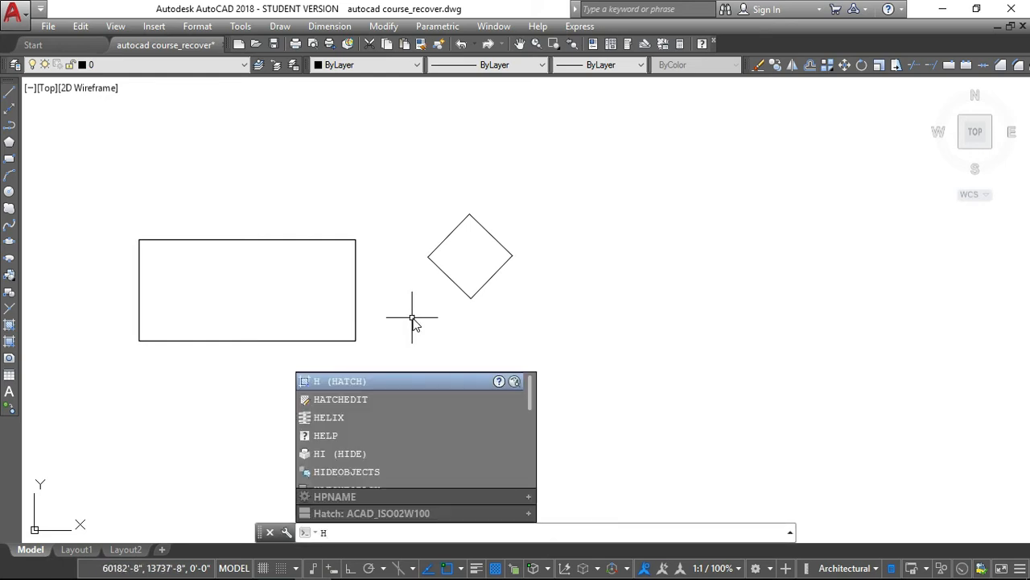
{"action": "left_click", "coordinate": [385, 388]}
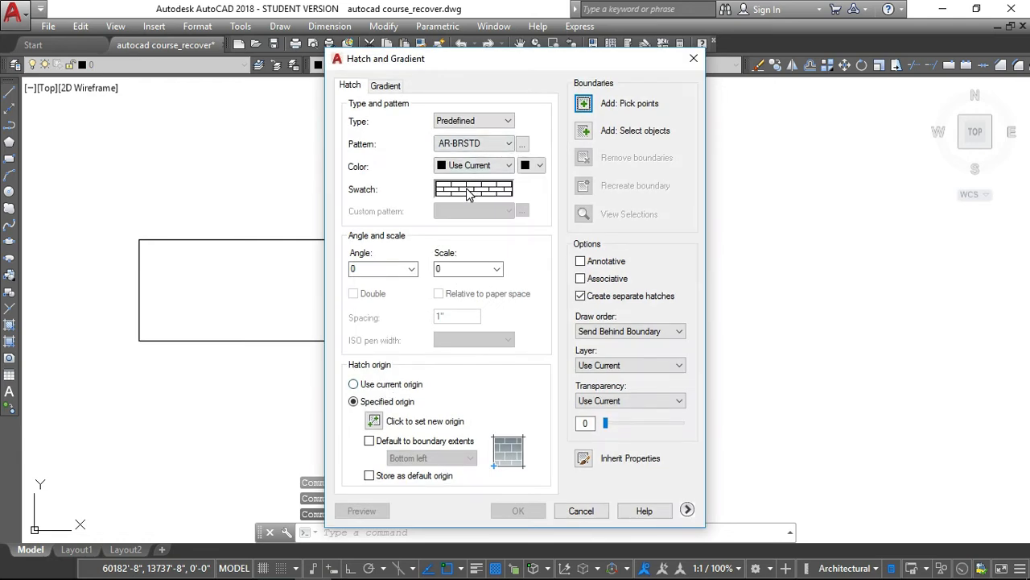
{"action": "left_click_drag", "start_coordinate": [456, 56], "coordinate": [386, 30]}
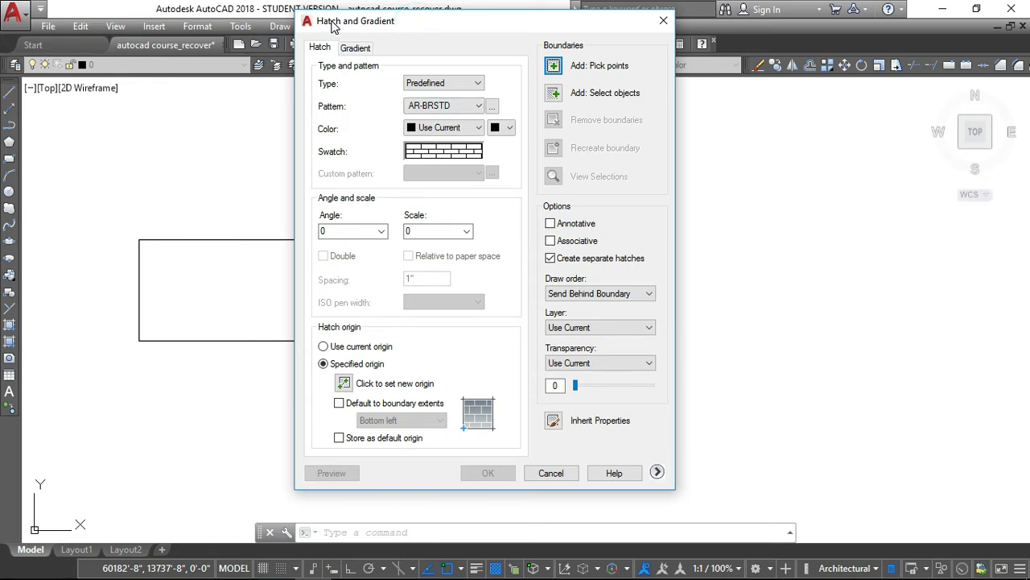
{"action": "left_click", "coordinate": [555, 67]}
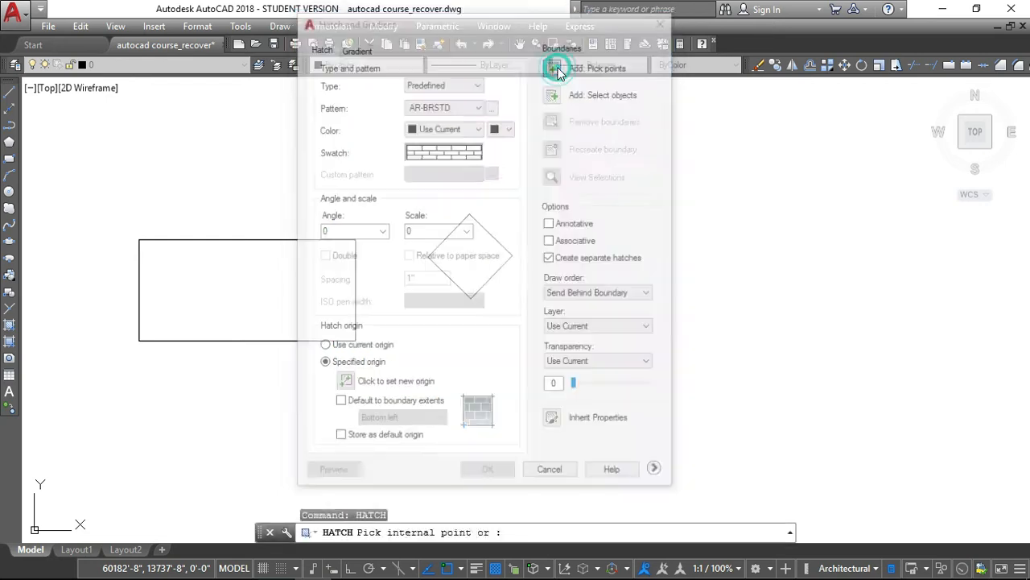
{"action": "left_click", "coordinate": [270, 245]}
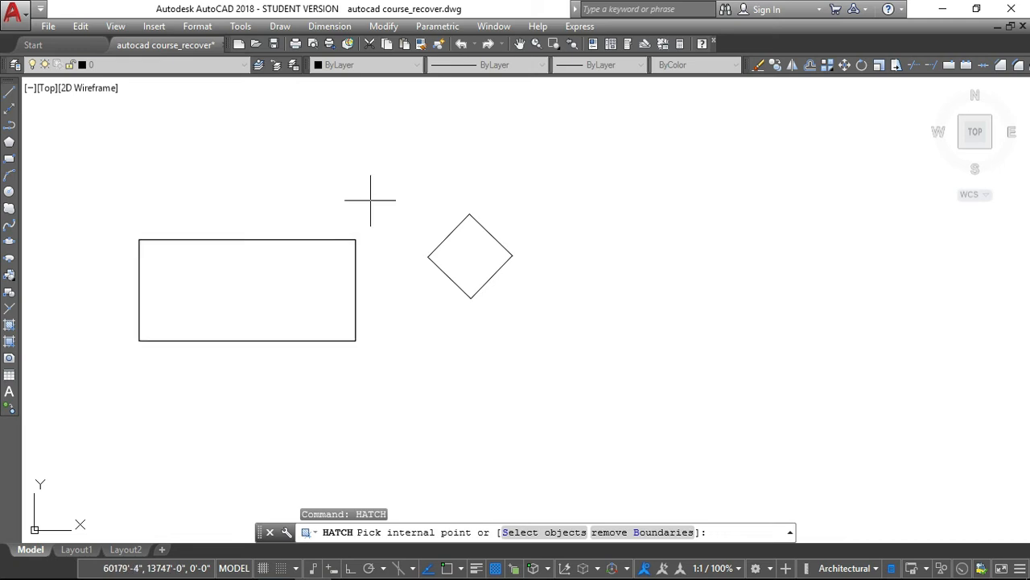
{"action": "key", "text": "Escape"}
{"action": "key", "text": "Escape"}
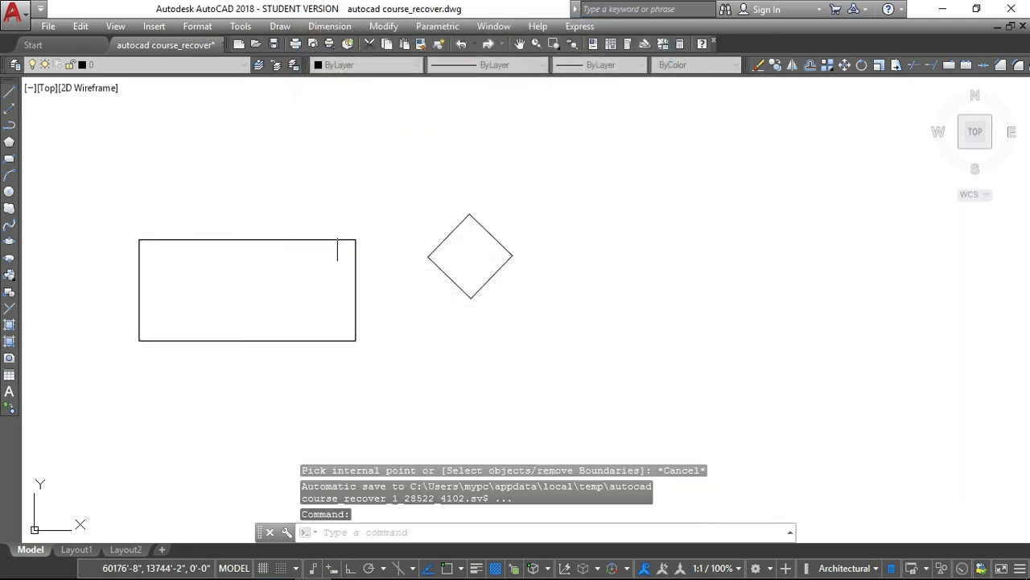
{"action": "key", "text": "Escape"}
{"action": "key", "text": "Escape"}
Step: Start a hatch and browse the Other Predefined, Custom, ISO and ANSI pattern collections in the pattern palette
{"action": "type", "text": "HATCH"}
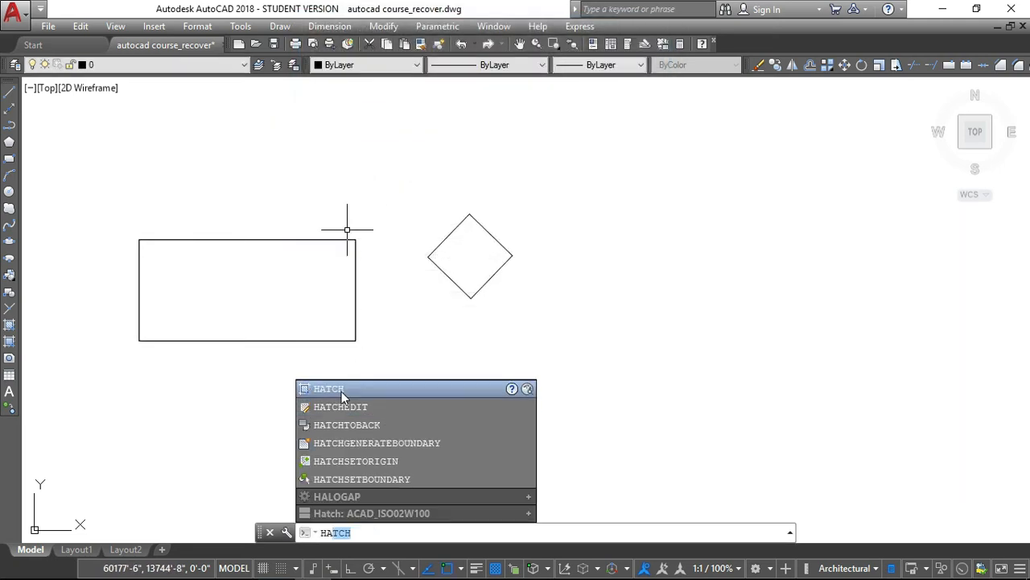
{"action": "left_click", "coordinate": [342, 391]}
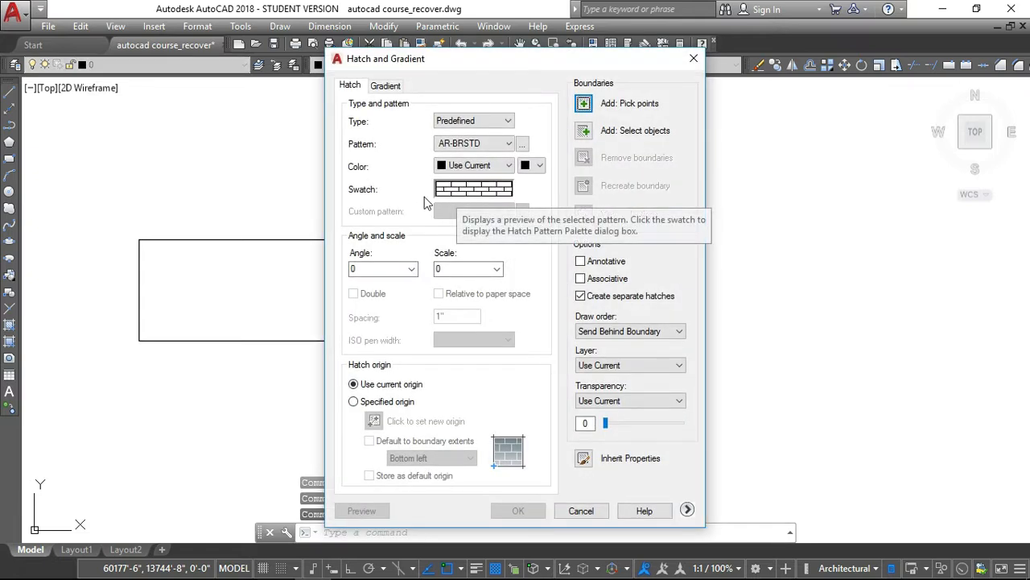
{"action": "left_click", "coordinate": [456, 195]}
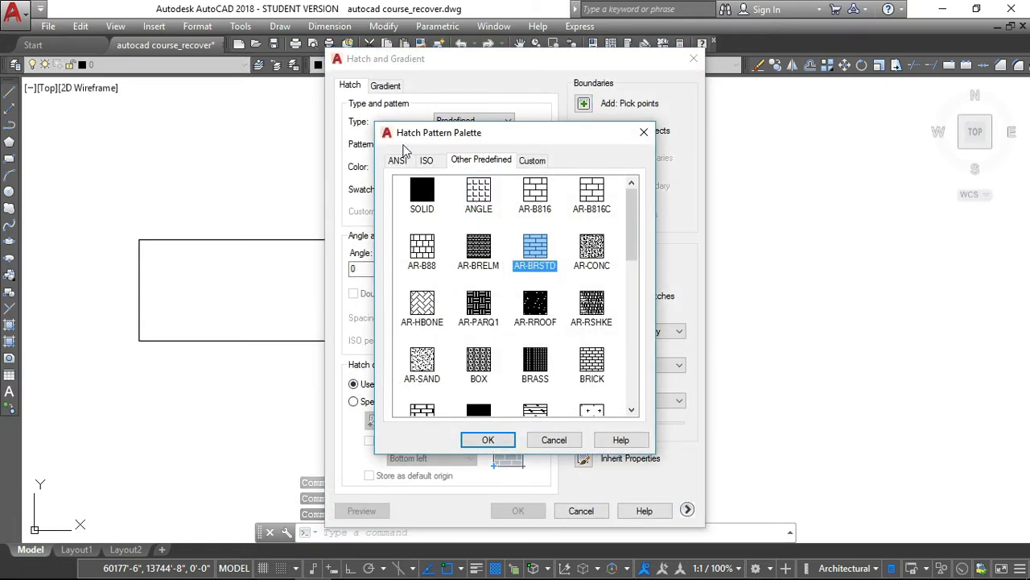
{"action": "left_click_drag", "start_coordinate": [412, 133], "coordinate": [406, 106]}
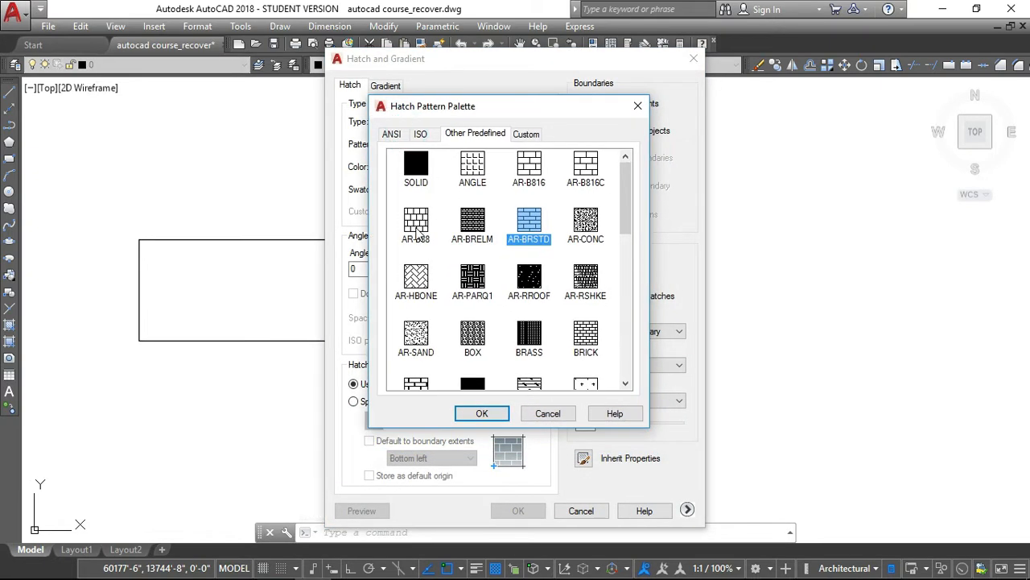
{"action": "left_click", "coordinate": [416, 226]}
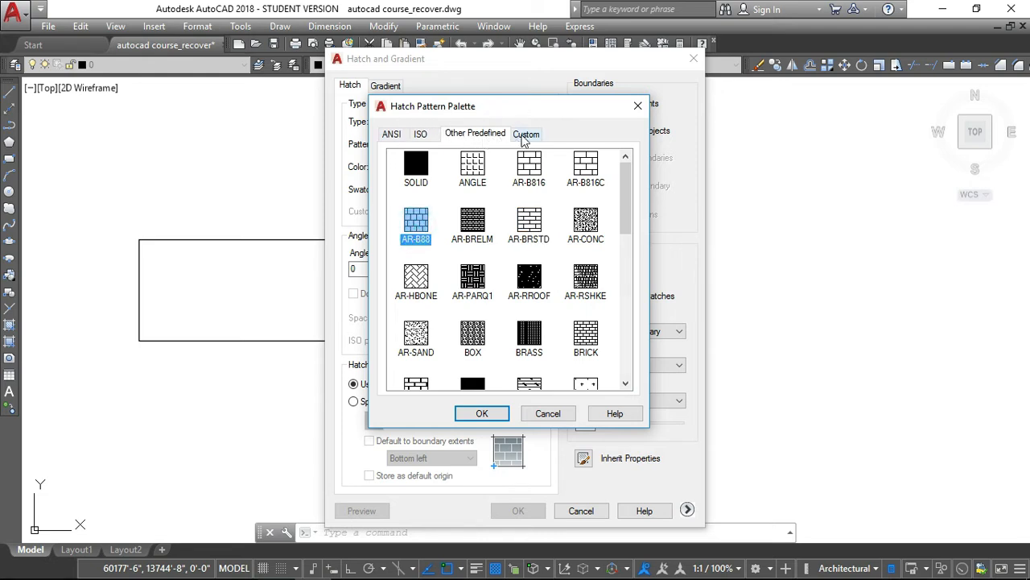
{"action": "left_click", "coordinate": [524, 135]}
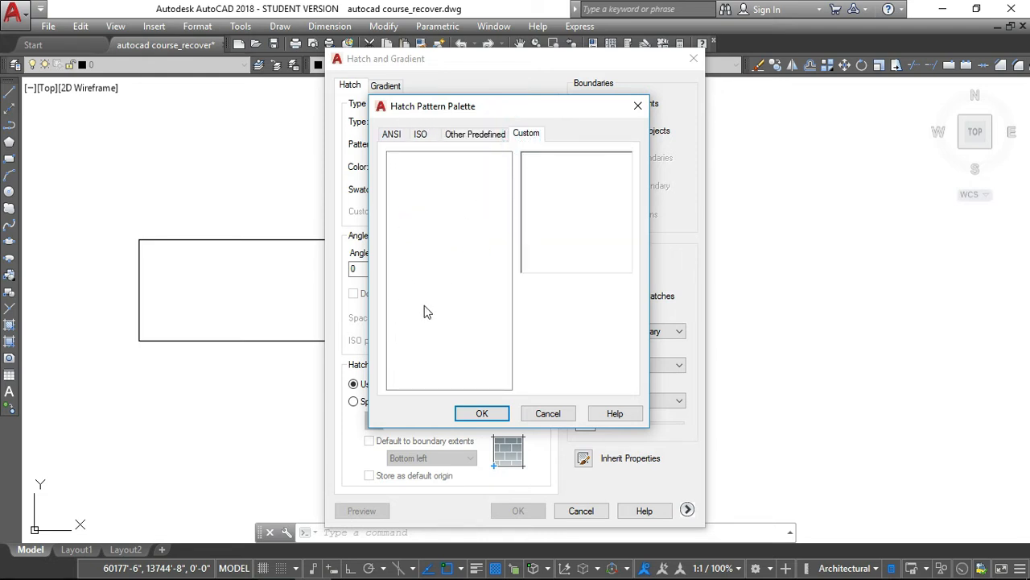
{"action": "left_click", "coordinate": [453, 136]}
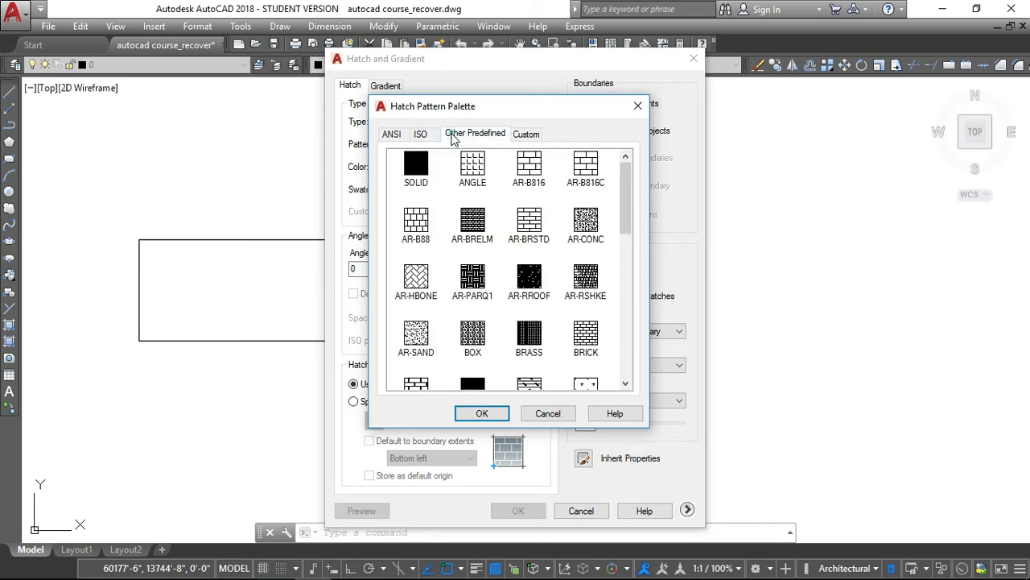
{"action": "scroll", "coordinate": [516, 290], "scroll_direction": "down", "scroll_amount": 5}
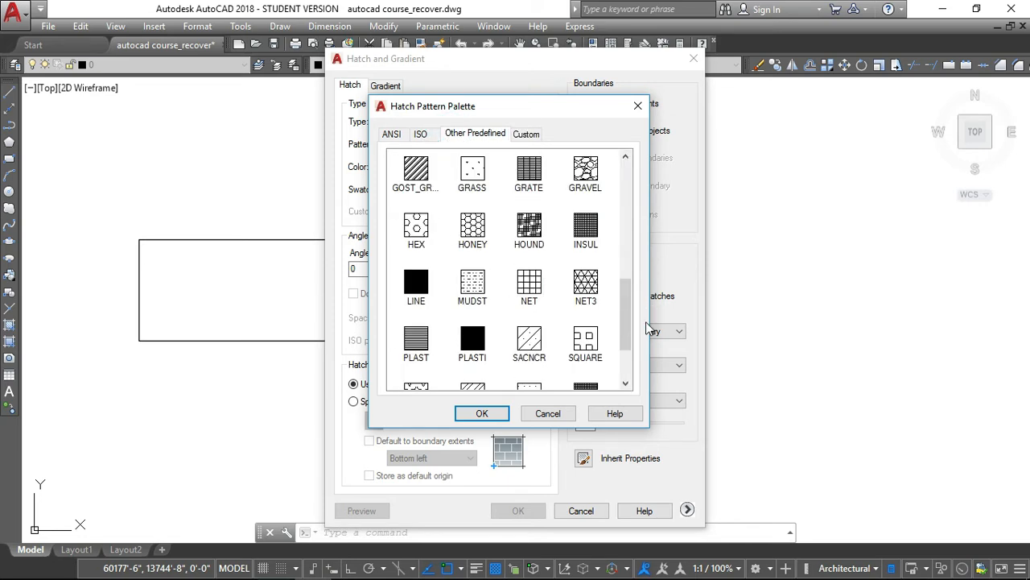
{"action": "scroll", "coordinate": [623, 305], "scroll_direction": "up", "scroll_amount": 2}
{"action": "left_click_drag", "start_coordinate": [627, 306], "coordinate": [625, 226]}
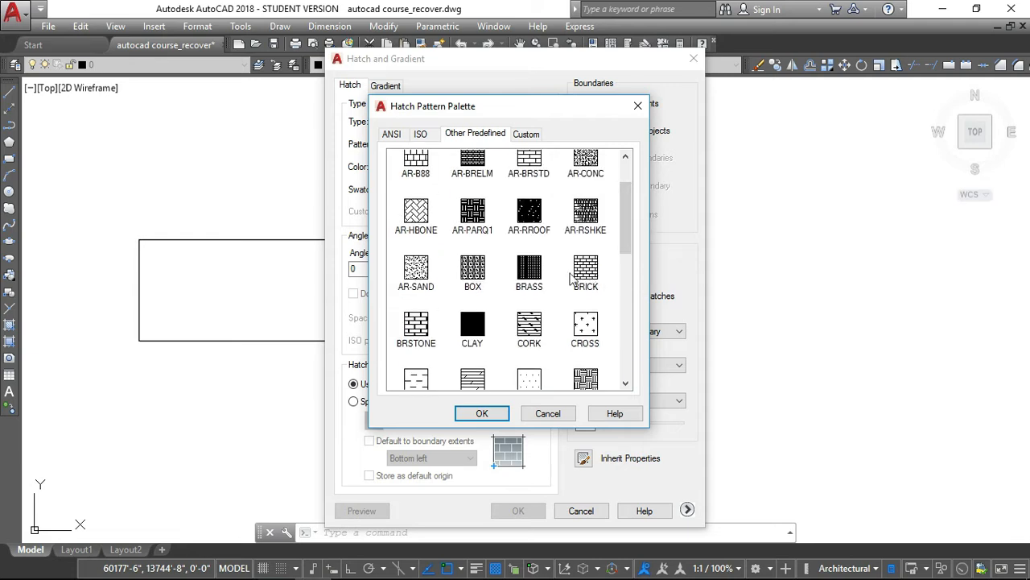
{"action": "left_click", "coordinate": [417, 134]}
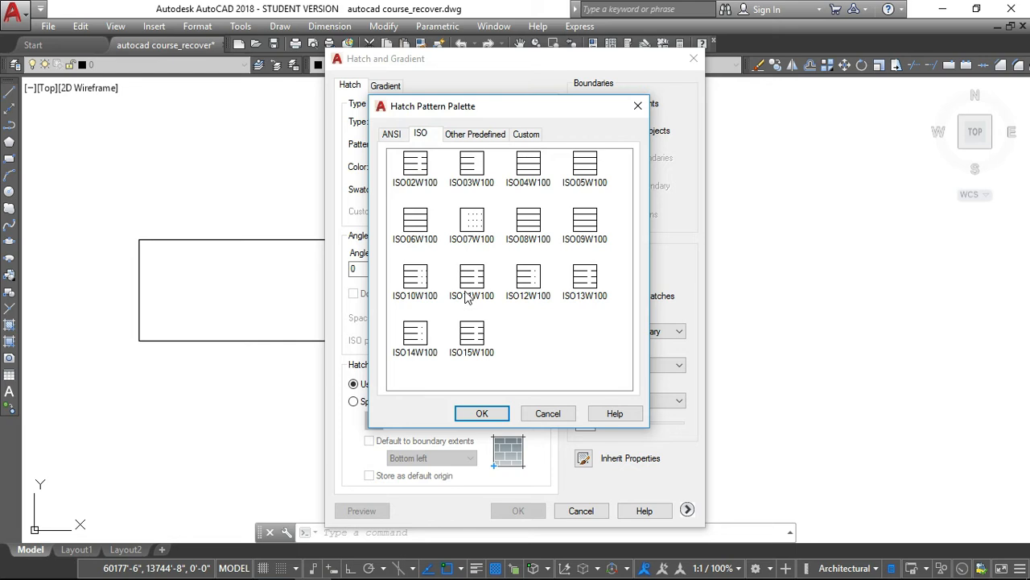
{"action": "left_click", "coordinate": [393, 135]}
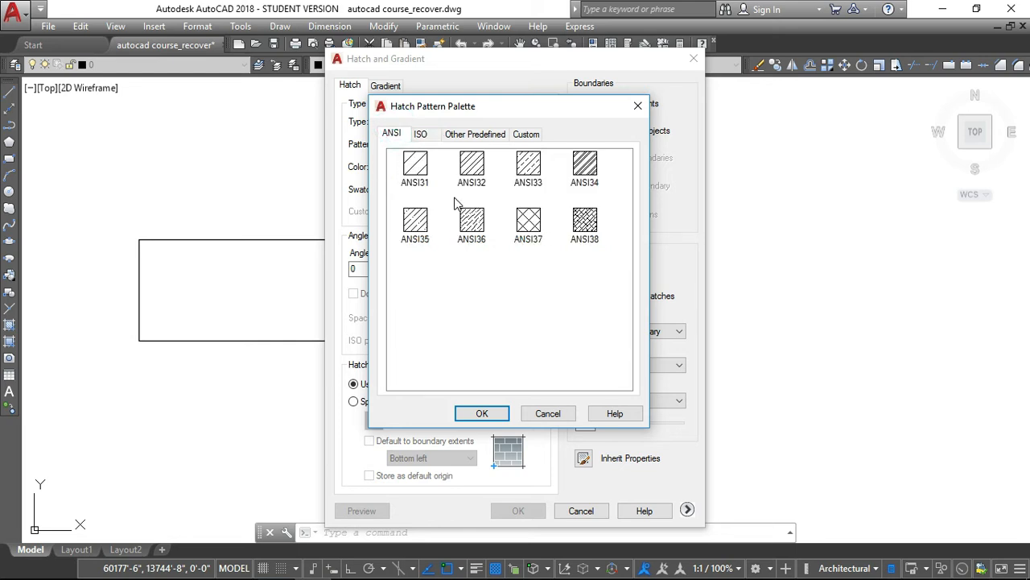
Step: Choose the predefined BRICK pattern for the hatch and set its scale to 0.25
{"action": "left_click", "coordinate": [447, 134]}
{"action": "left_click", "coordinate": [587, 271]}
{"action": "left_click", "coordinate": [481, 412]}
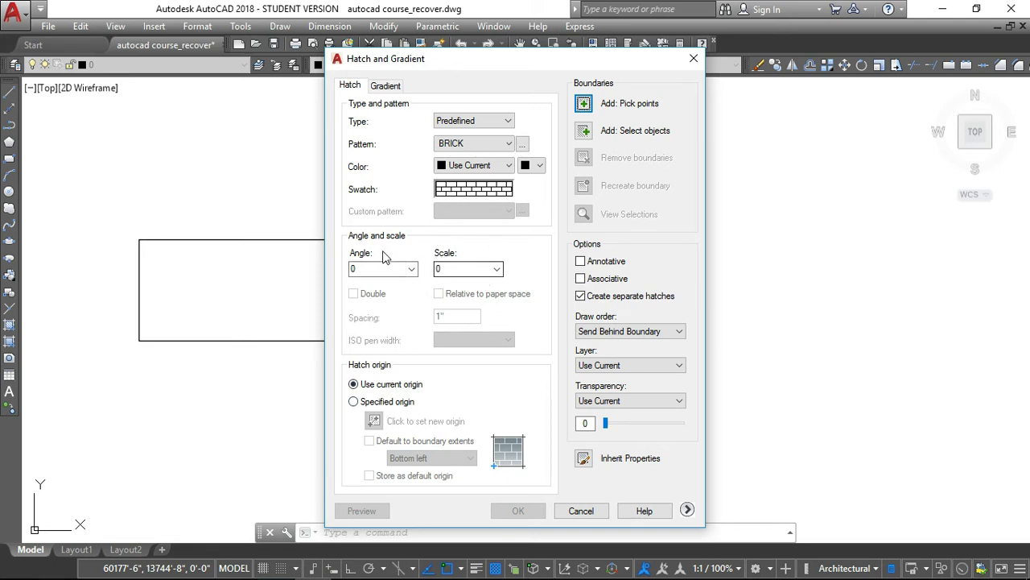
{"action": "left_click", "coordinate": [497, 269]}
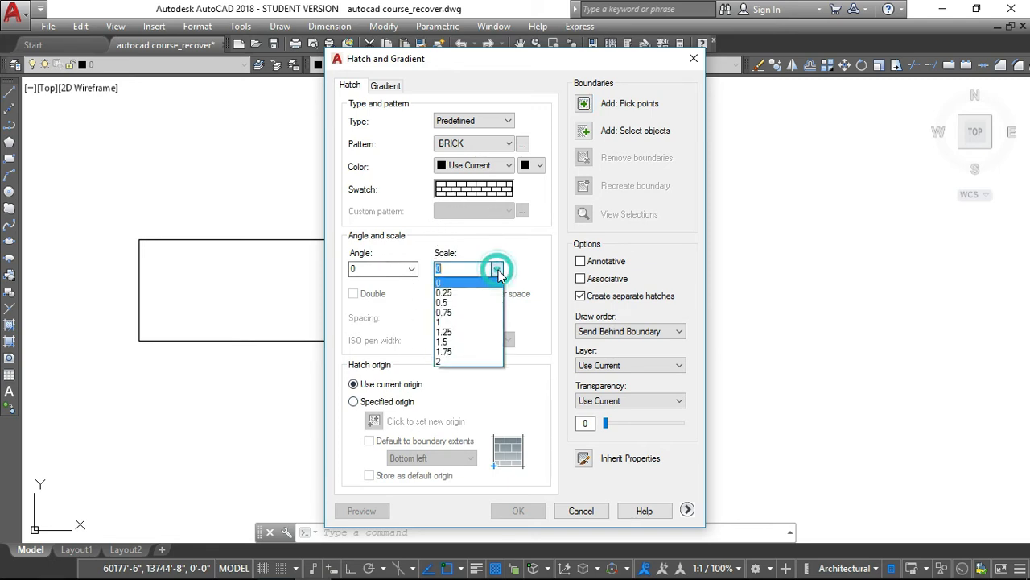
{"action": "left_click", "coordinate": [459, 290]}
{"action": "left_click", "coordinate": [458, 268]}
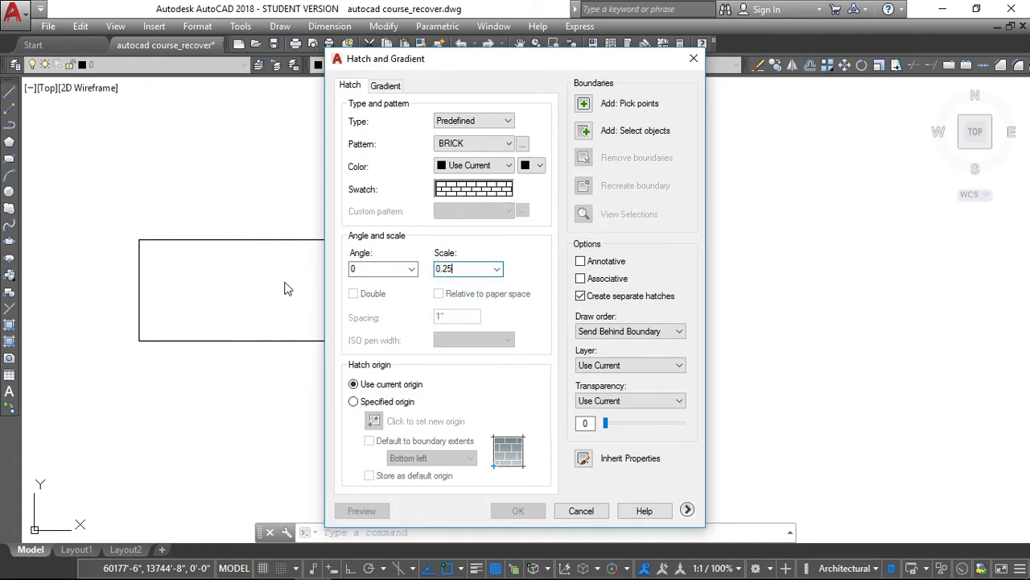
Step: Fill the rectangle with the brick hatch by picking a point inside it as the boundary
{"action": "left_click", "coordinate": [584, 105]}
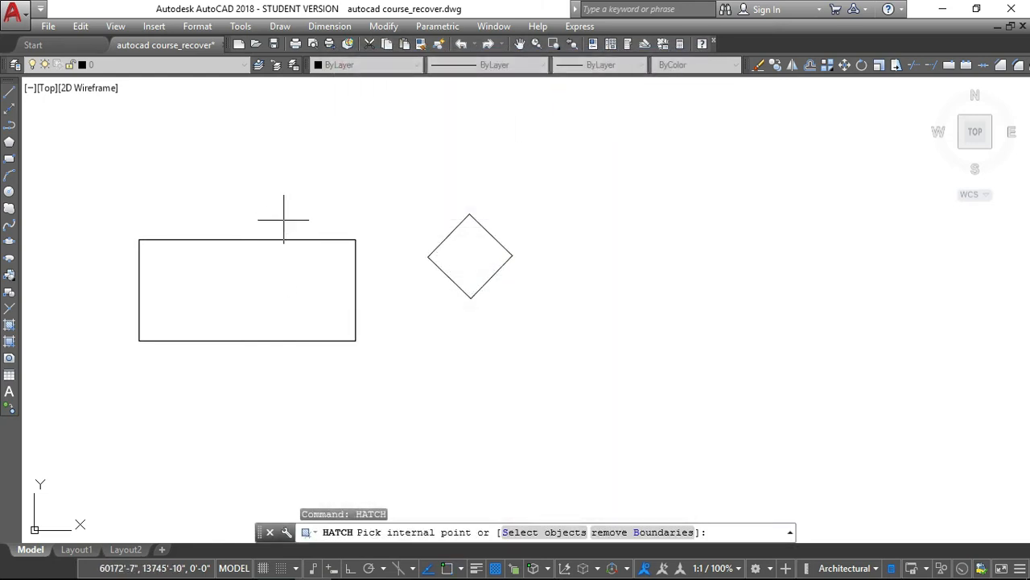
{"action": "left_click", "coordinate": [266, 242]}
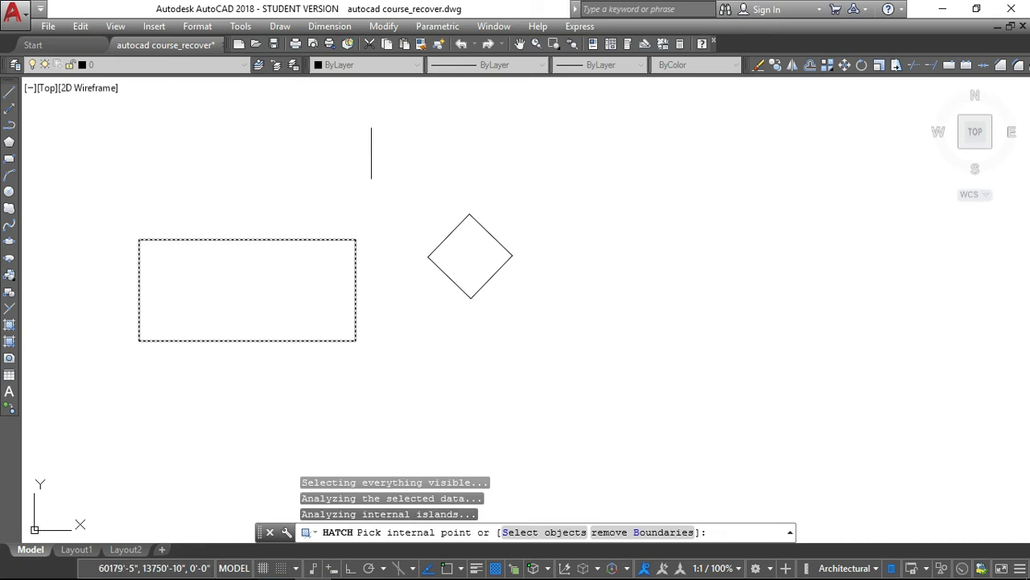
{"action": "key", "text": "Return"}
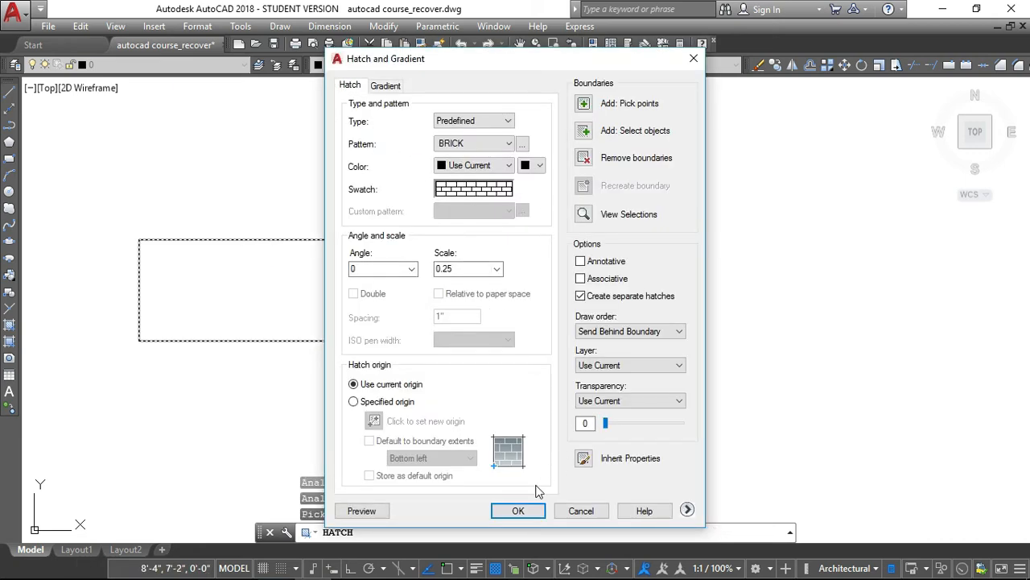
{"action": "left_click", "coordinate": [524, 510]}
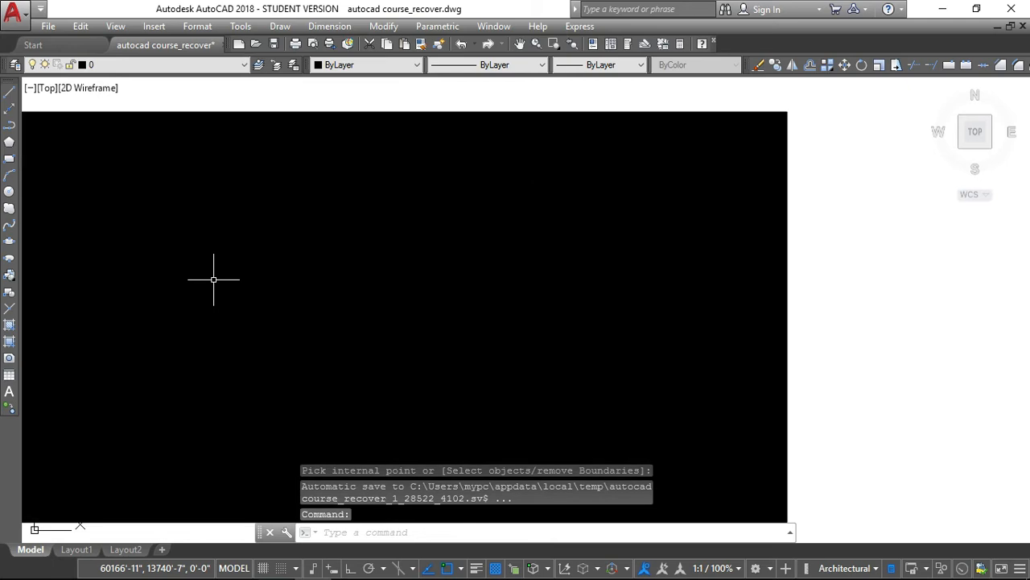
Step: Examine the rectangle's brick hatch at different magnifications
{"action": "scroll", "coordinate": [326, 253], "scroll_direction": "down", "scroll_amount": 6}
{"action": "scroll", "coordinate": [277, 230], "scroll_direction": "up", "scroll_amount": 2}
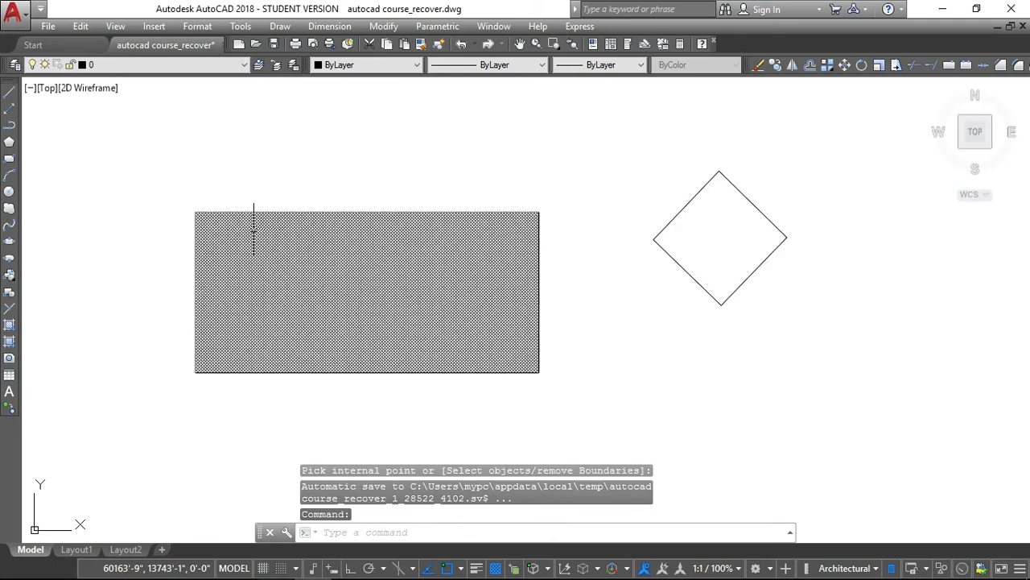
{"action": "scroll", "coordinate": [299, 246], "scroll_direction": "up", "scroll_amount": 2}
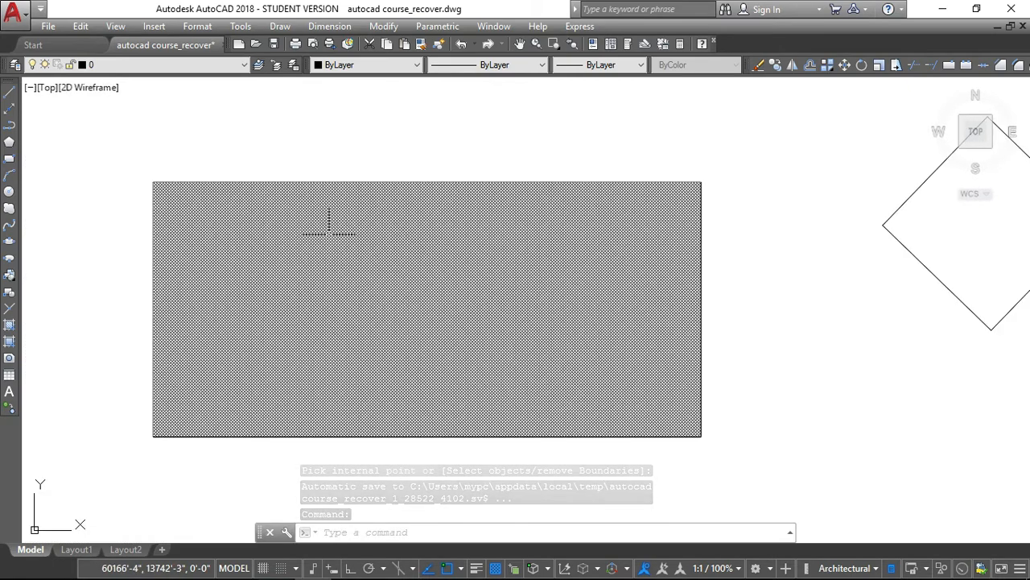
{"action": "scroll", "coordinate": [416, 250], "scroll_direction": "down", "scroll_amount": 2}
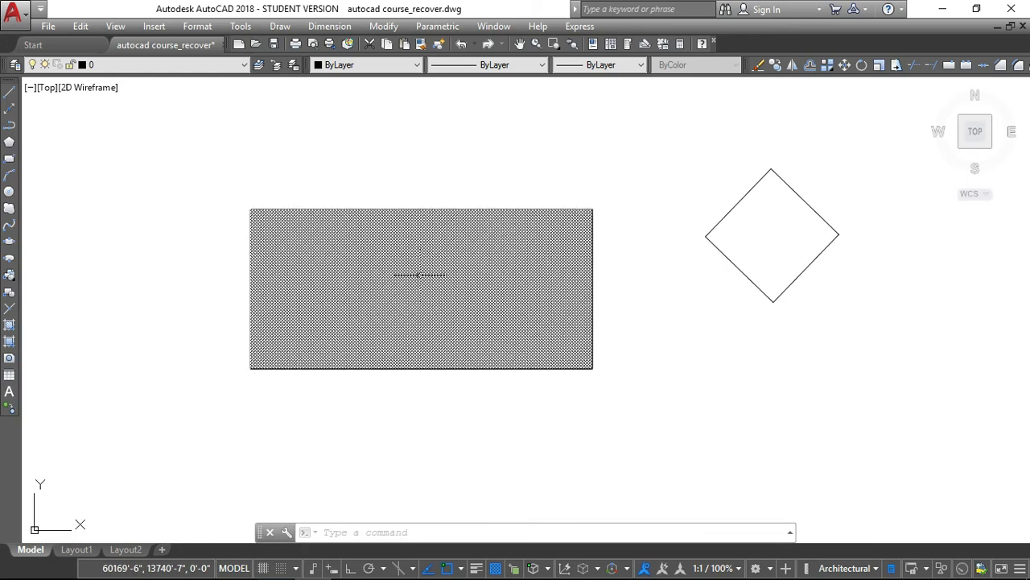
{"action": "scroll", "coordinate": [410, 271], "scroll_direction": "down", "scroll_amount": 4}
{"action": "scroll", "coordinate": [416, 263], "scroll_direction": "up", "scroll_amount": 8}
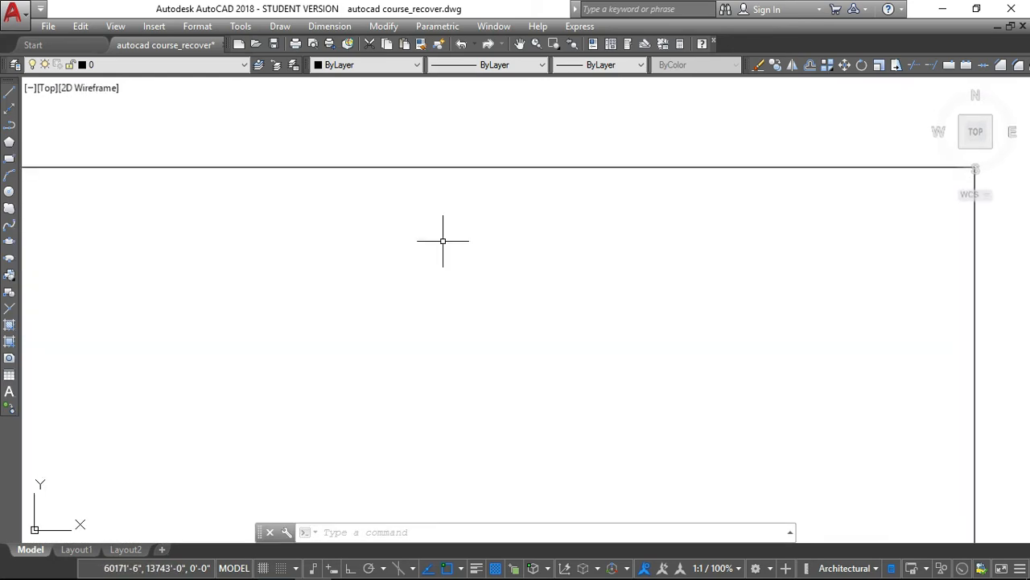
{"action": "scroll", "coordinate": [443, 235], "scroll_direction": "down", "scroll_amount": 5}
{"action": "left_click", "coordinate": [410, 266]}
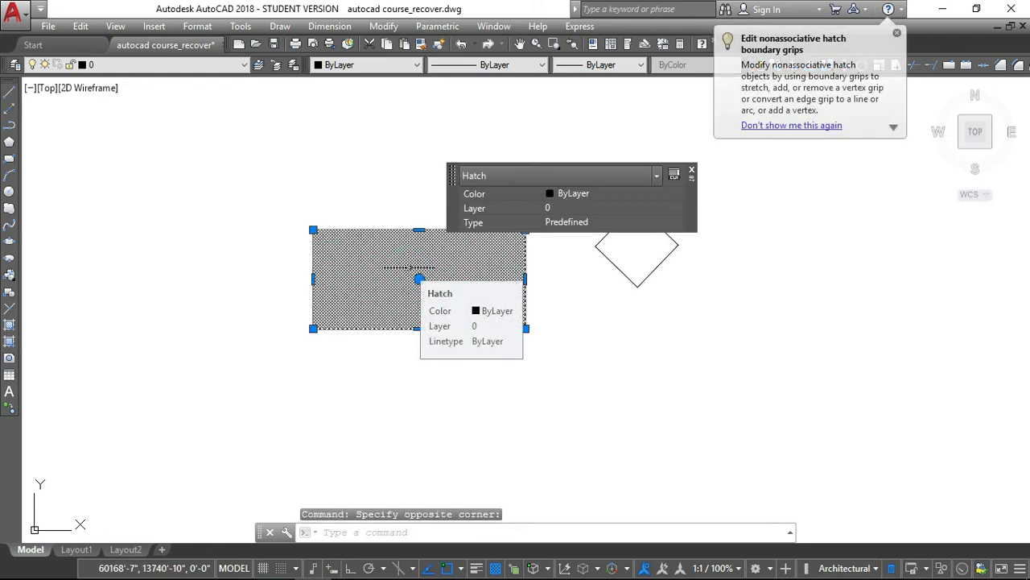
{"action": "type", "text": "h"}
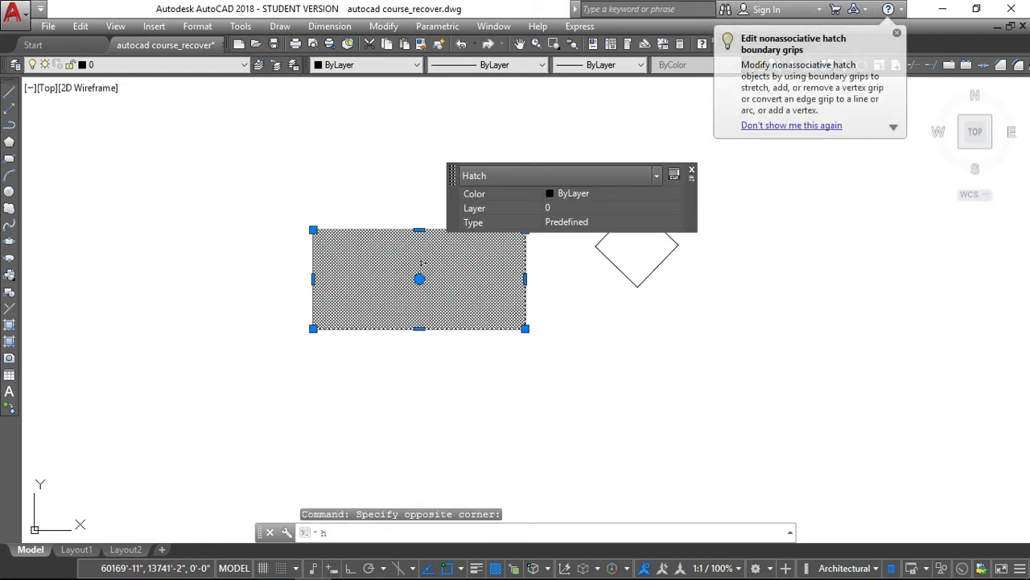
{"action": "key", "text": "Escape"}
{"action": "left_click", "coordinate": [406, 263]}
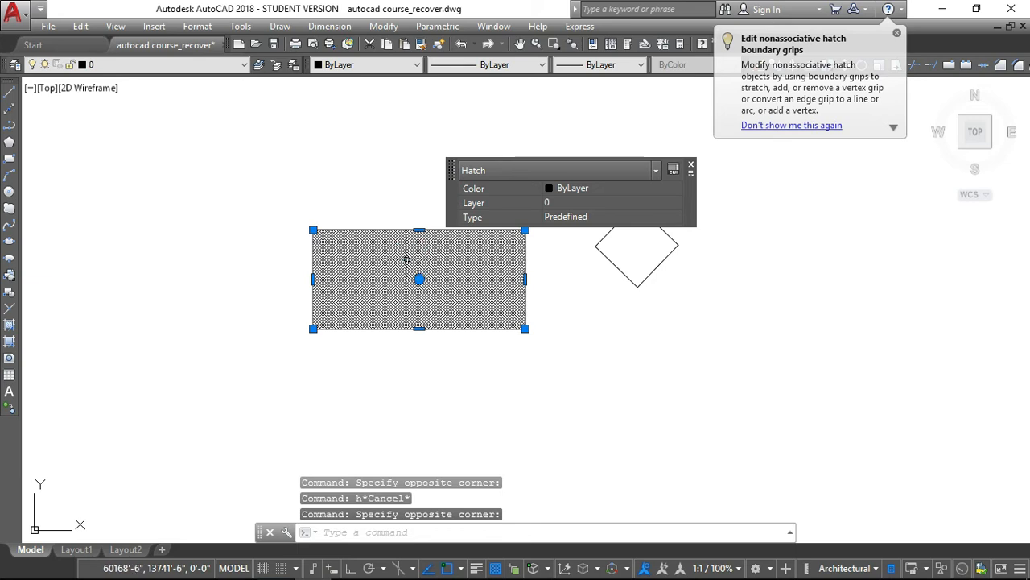
{"action": "type", "text": "he"}
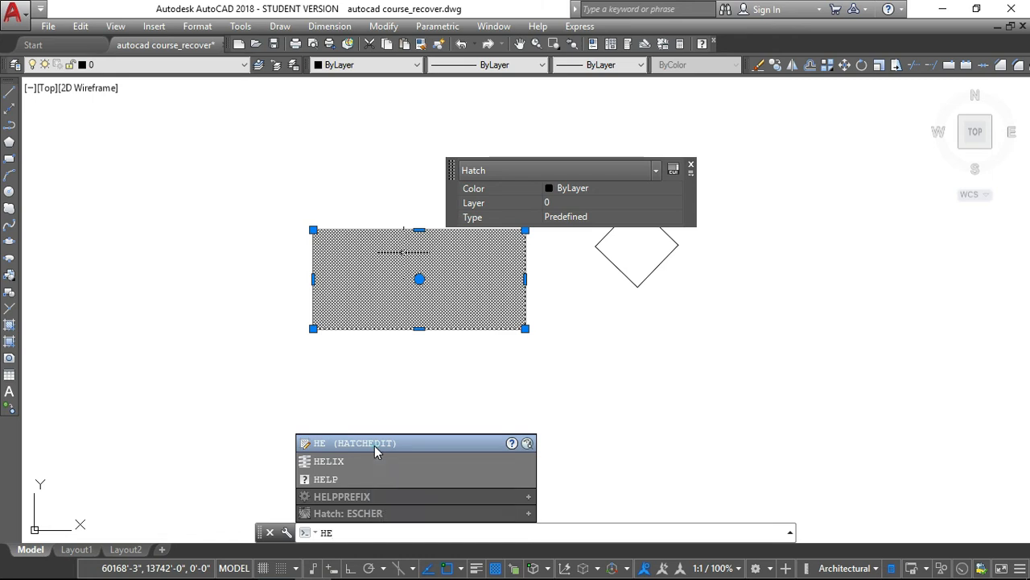
{"action": "left_click", "coordinate": [374, 446]}
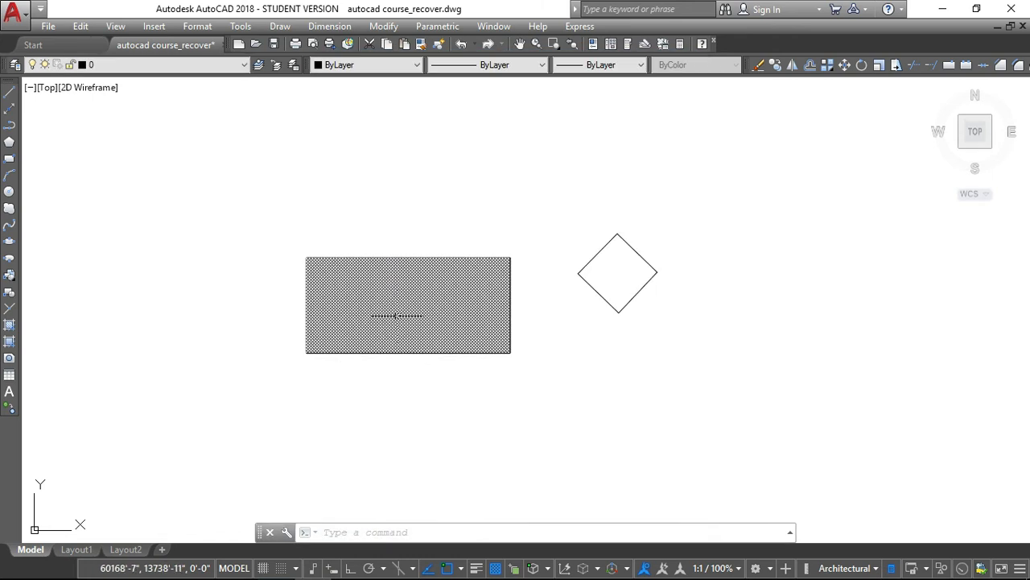
Step: Open the rectangle's brick hatch in Hatch Edit and set its color to Red
{"action": "scroll", "coordinate": [399, 316], "scroll_direction": "up", "scroll_amount": 3}
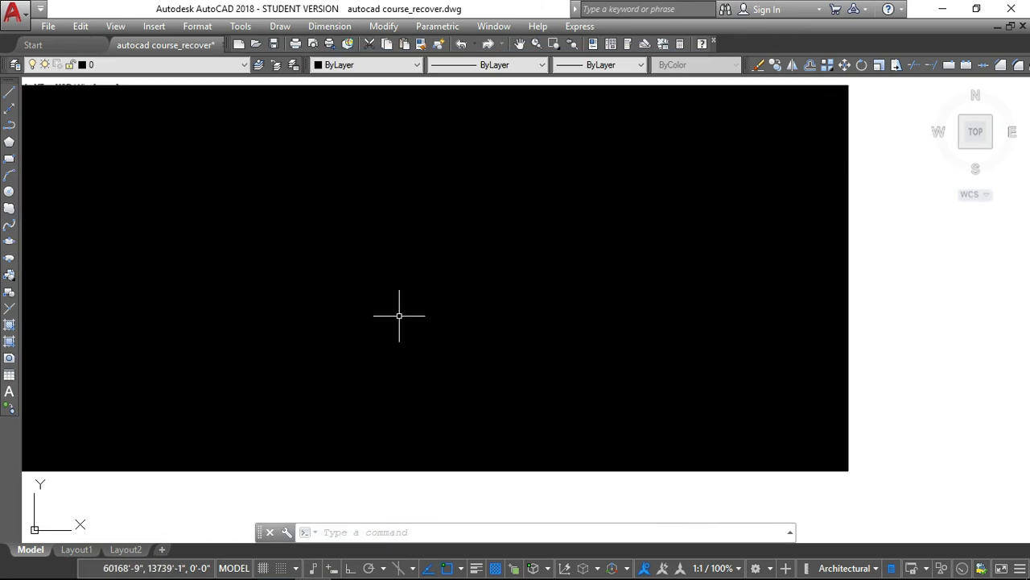
{"action": "scroll", "coordinate": [395, 280], "scroll_direction": "down", "scroll_amount": 3}
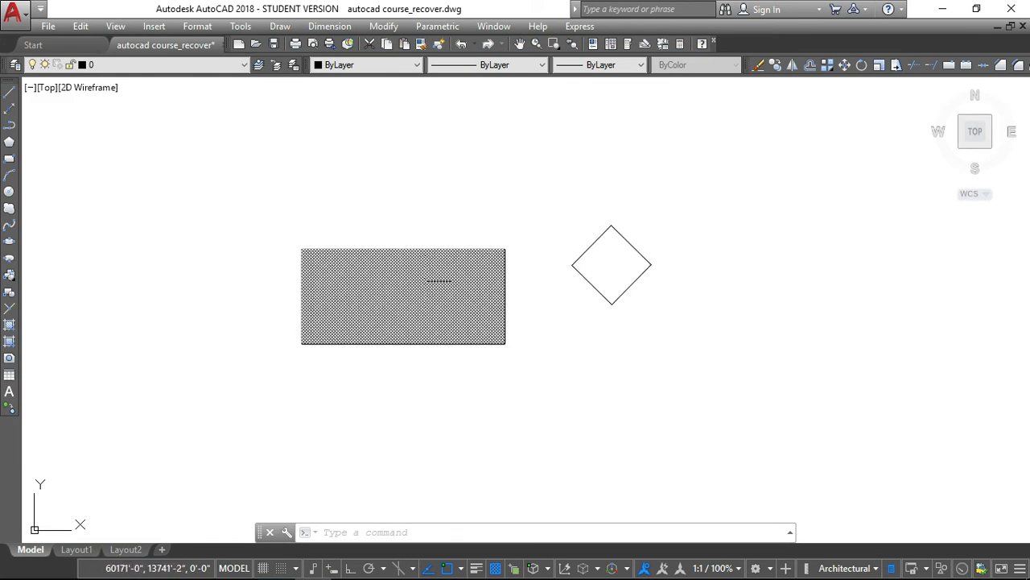
{"action": "scroll", "coordinate": [380, 273], "scroll_direction": "up", "scroll_amount": 2}
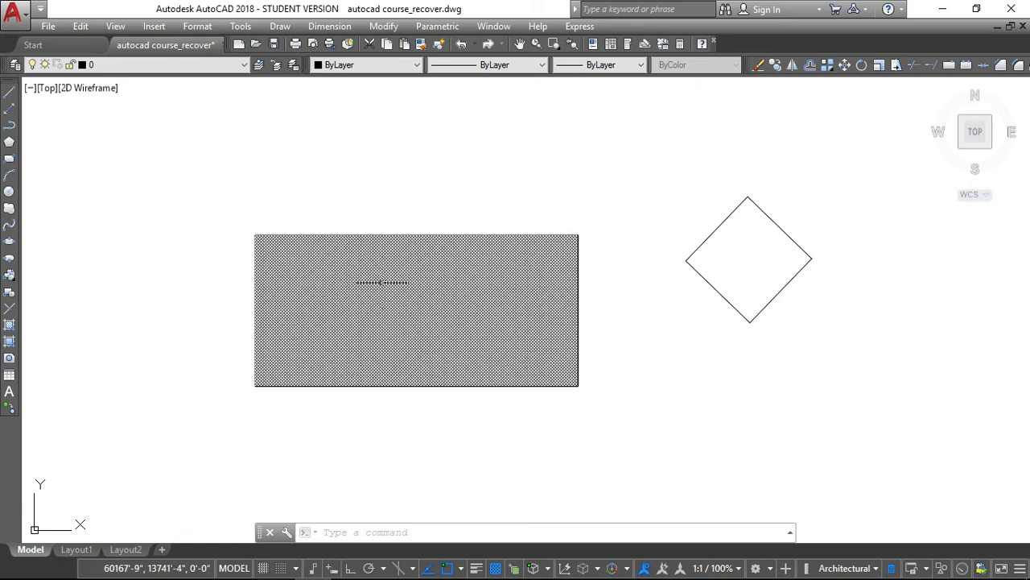
{"action": "left_click", "coordinate": [454, 252]}
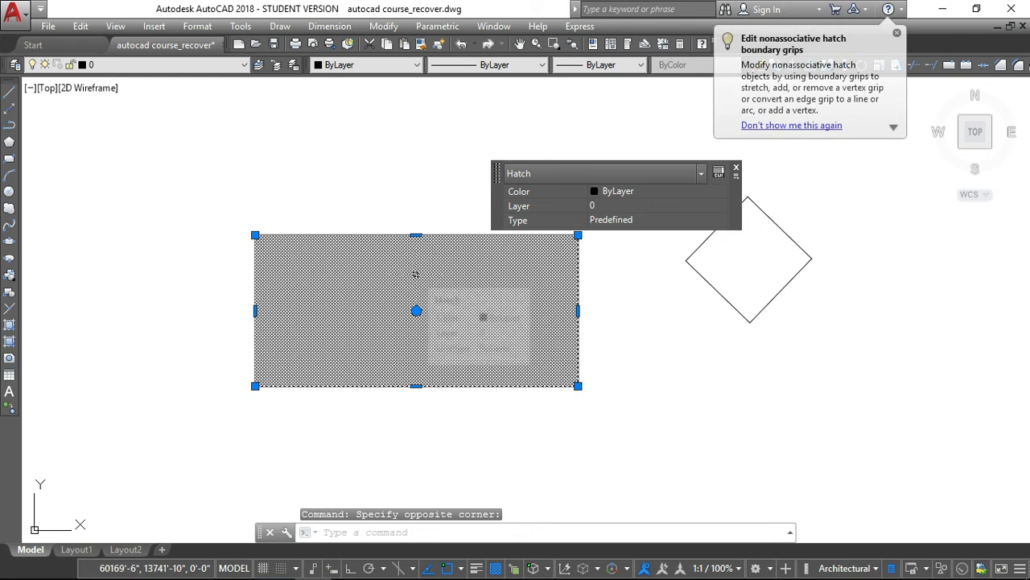
{"action": "type", "text": "He"}
{"action": "left_click", "coordinate": [410, 442]}
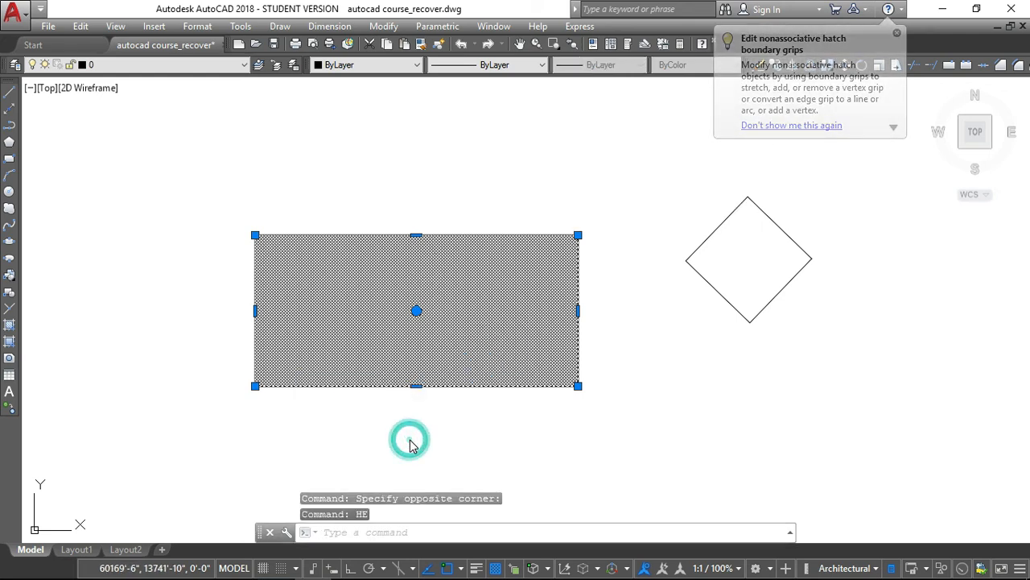
{"action": "left_click_drag", "start_coordinate": [487, 64], "coordinate": [486, 46]}
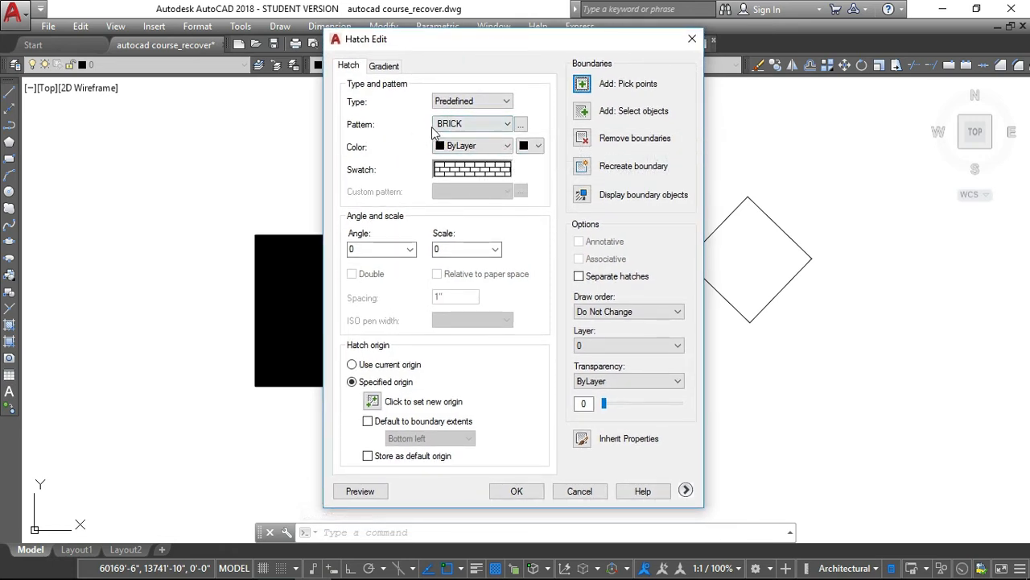
{"action": "left_click", "coordinate": [504, 147]}
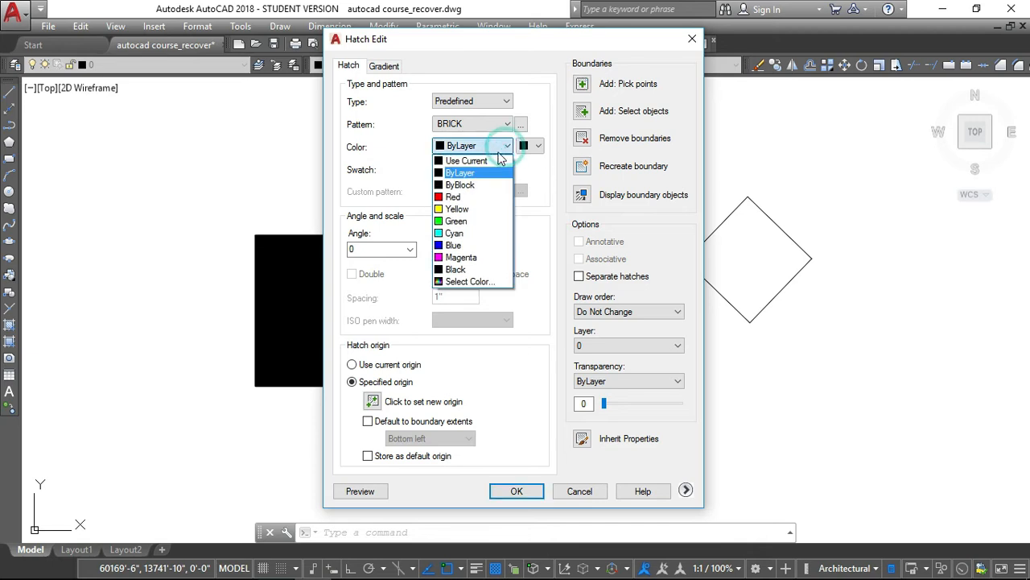
{"action": "left_click", "coordinate": [456, 198]}
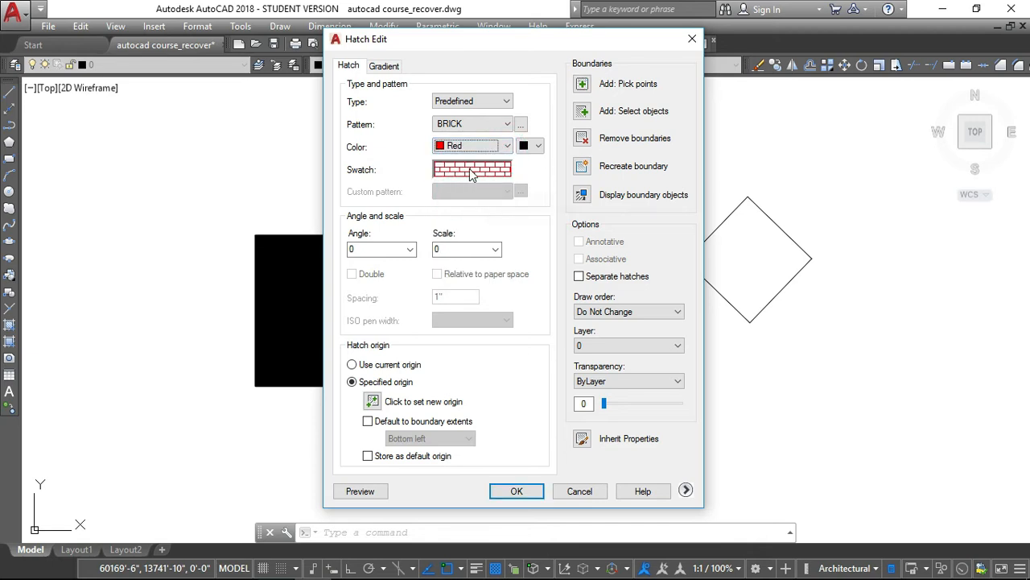
Step: Set the rectangle's brick hatch scale to 15 and apply the hatch edit
{"action": "left_click", "coordinate": [453, 248]}
{"action": "left_click", "coordinate": [495, 250]}
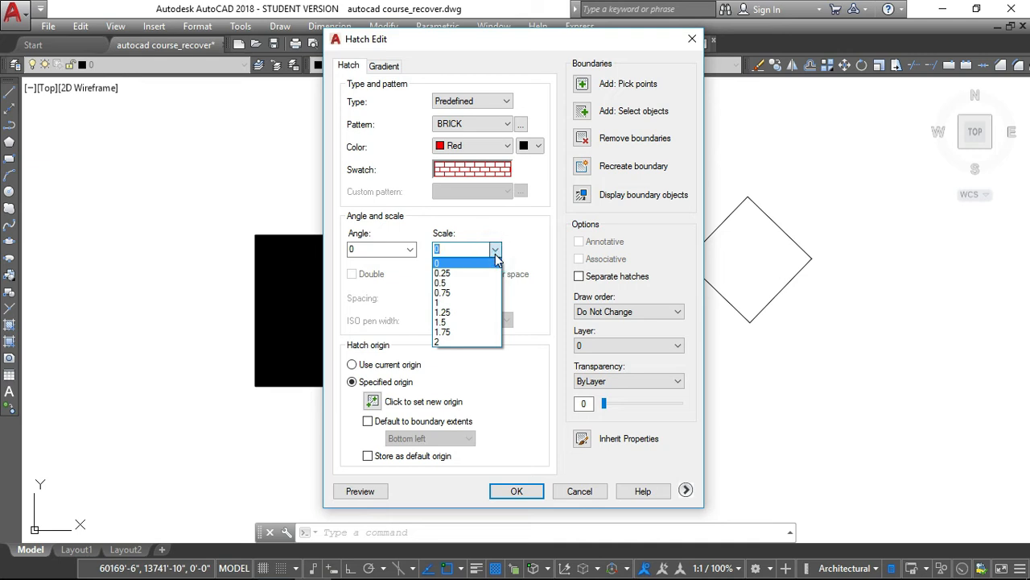
{"action": "left_click", "coordinate": [447, 251]}
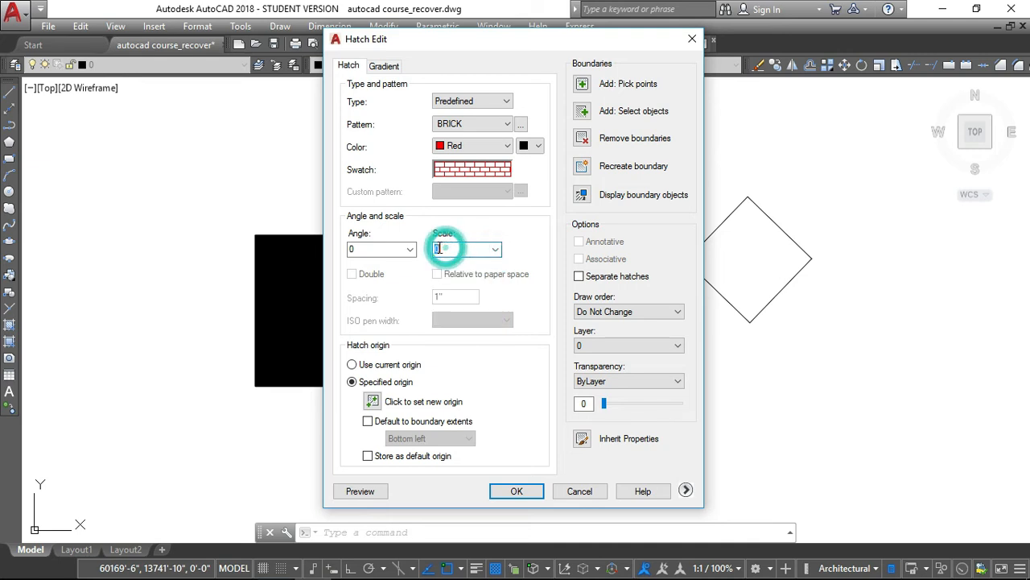
{"action": "left_click", "coordinate": [447, 251]}
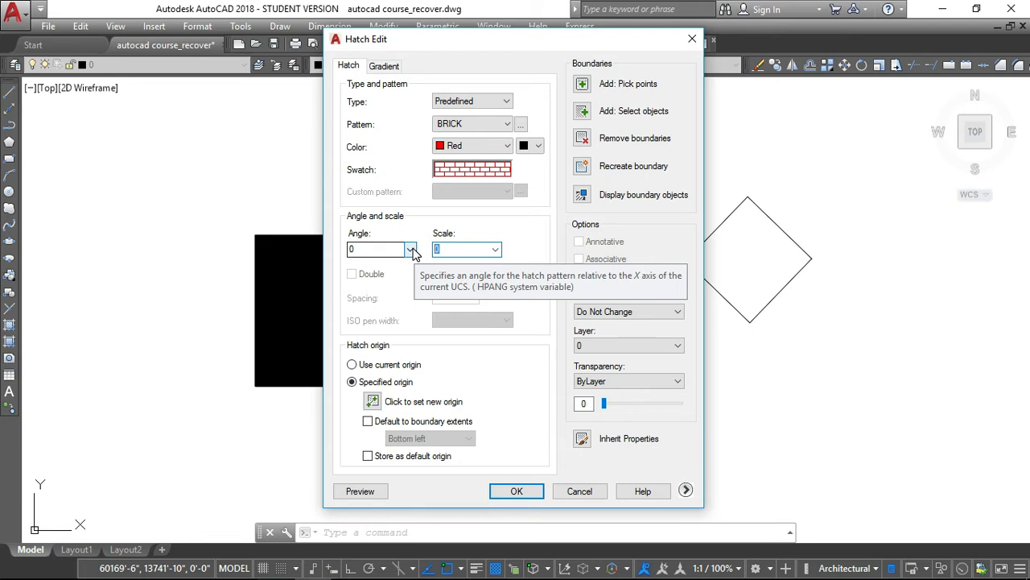
{"action": "type", "text": "1"}
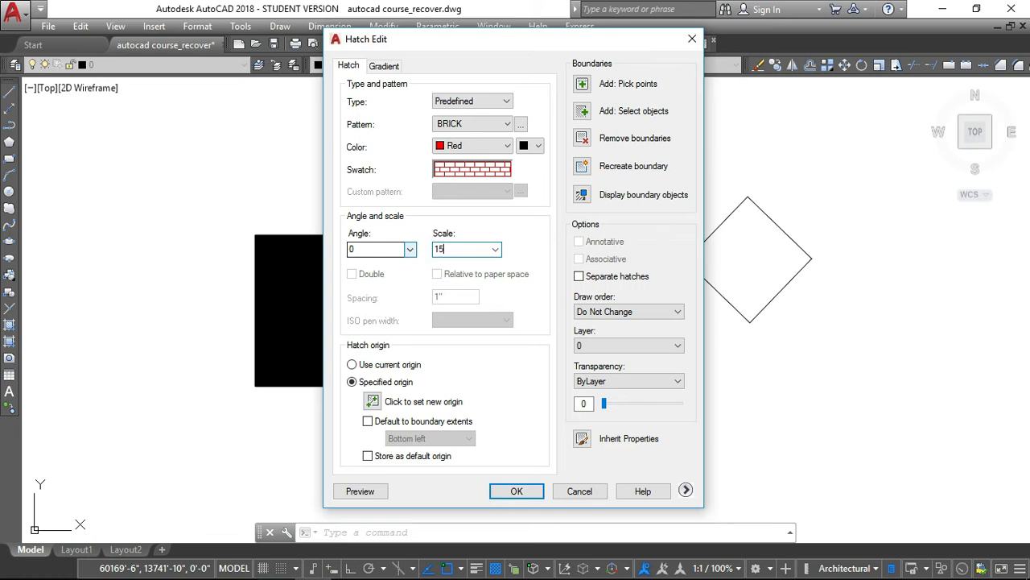
{"action": "left_click", "coordinate": [509, 492]}
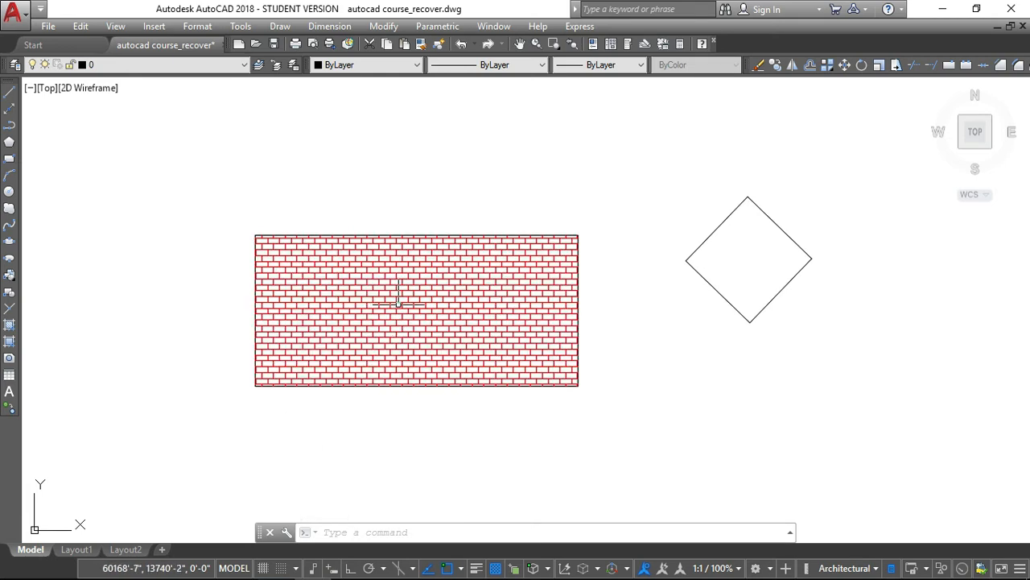
Step: Examine the red brick hatch in the rectangle at close and distant magnifications
{"action": "scroll", "coordinate": [354, 332], "scroll_direction": "up", "scroll_amount": 4}
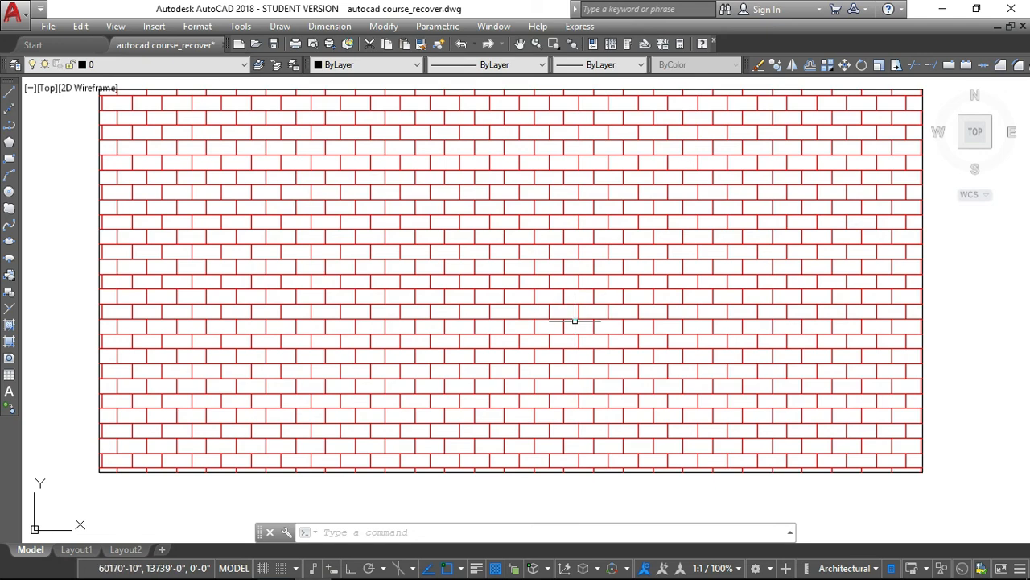
{"action": "scroll", "coordinate": [367, 264], "scroll_direction": "down", "scroll_amount": 3}
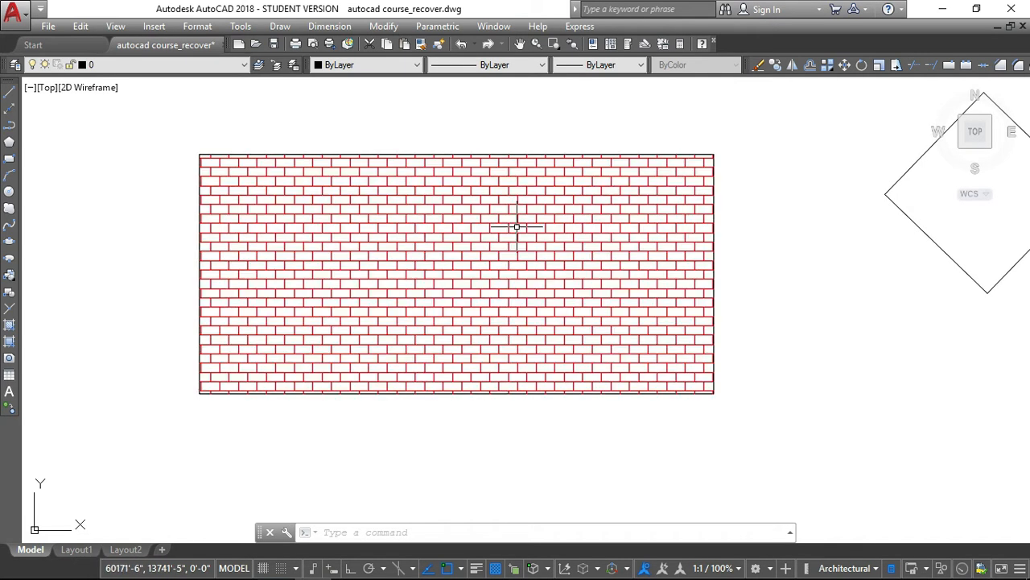
{"action": "scroll", "coordinate": [510, 234], "scroll_direction": "down", "scroll_amount": 2}
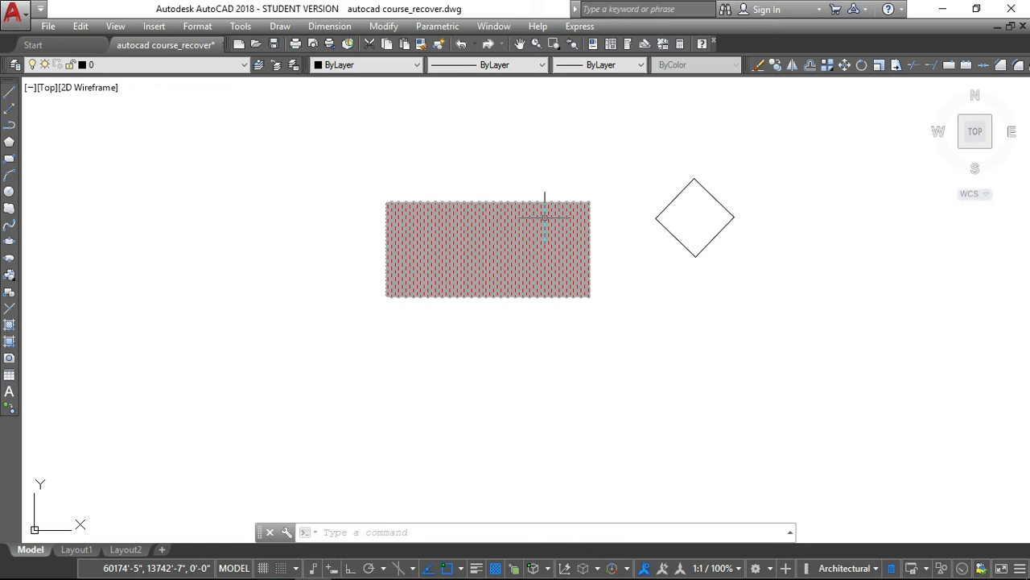
{"action": "scroll", "coordinate": [529, 230], "scroll_direction": "up", "scroll_amount": 3}
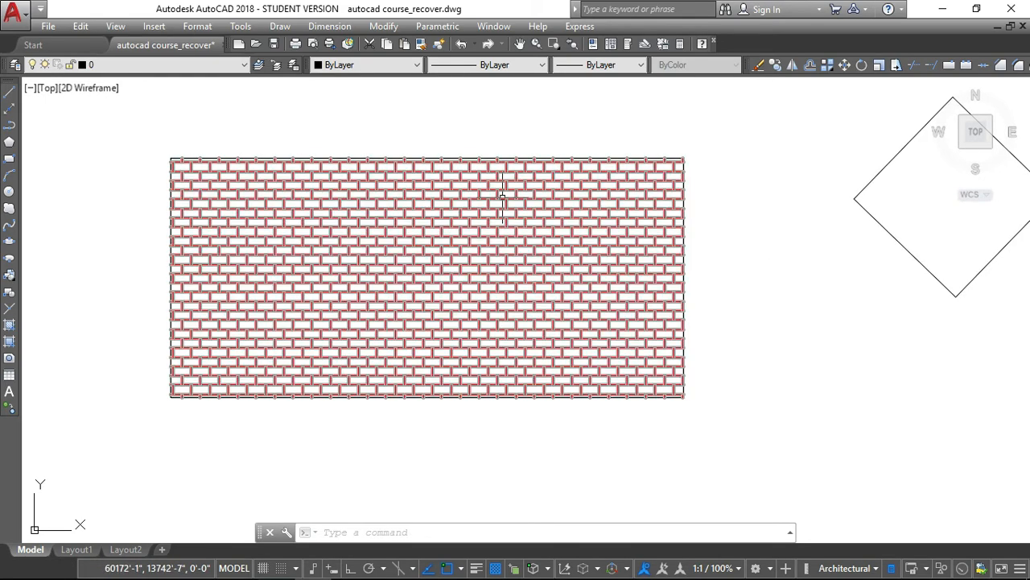
{"action": "scroll", "coordinate": [292, 205], "scroll_direction": "up", "scroll_amount": 2}
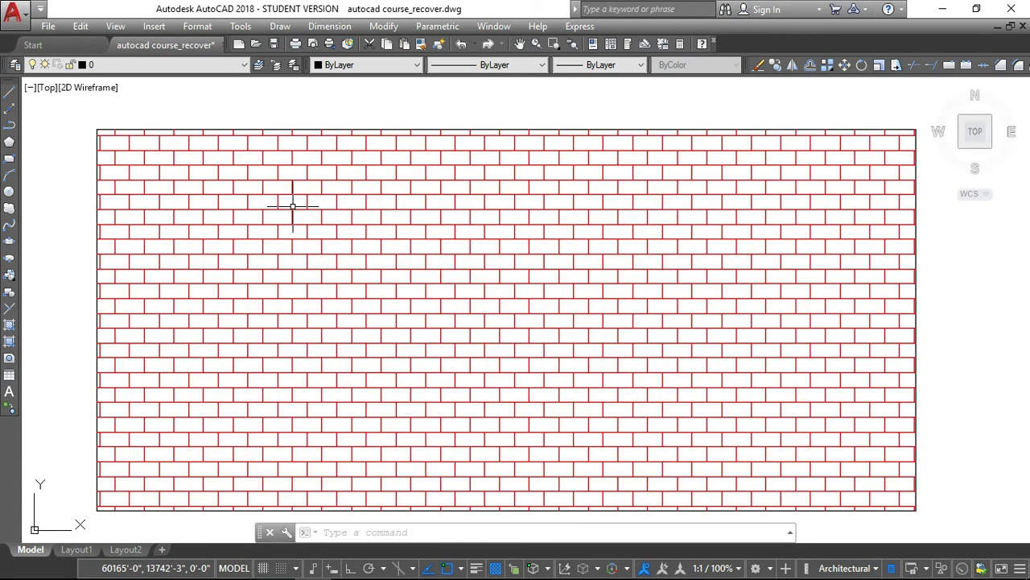
{"action": "scroll", "coordinate": [414, 258], "scroll_direction": "down", "scroll_amount": 2}
{"action": "scroll", "coordinate": [387, 212], "scroll_direction": "down", "scroll_amount": 4}
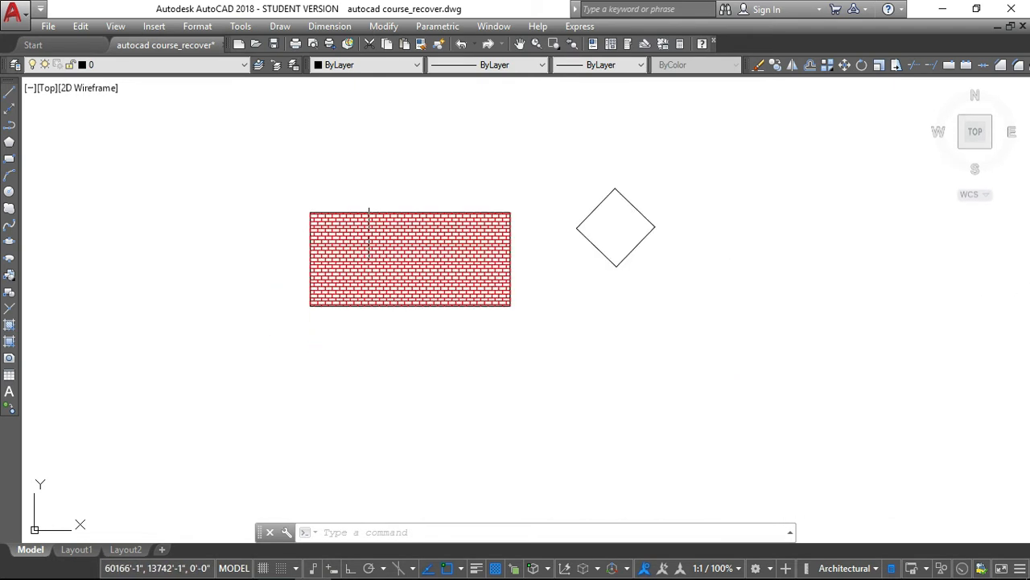
{"action": "scroll", "coordinate": [644, 225], "scroll_direction": "up", "scroll_amount": 2}
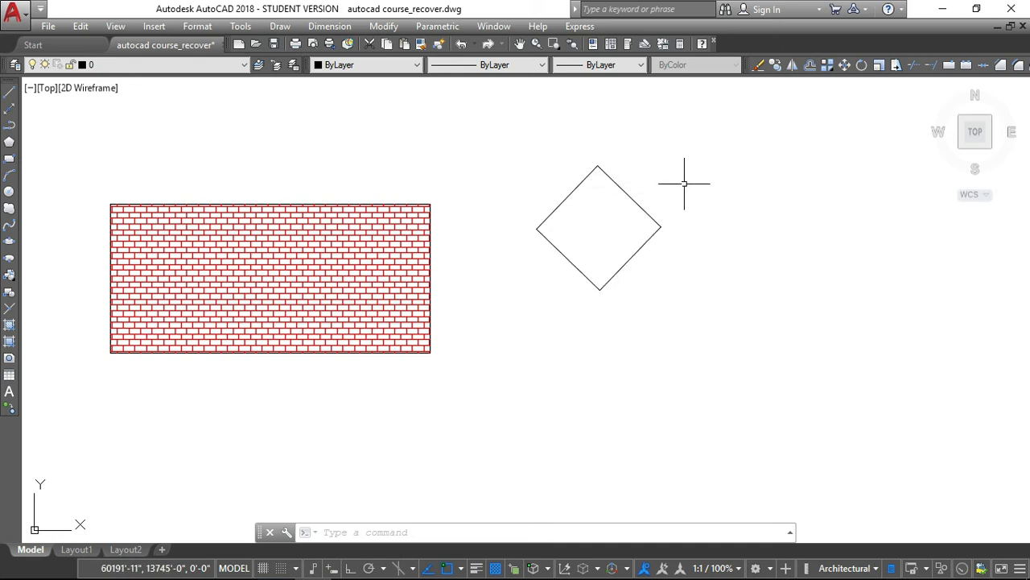
Step: Start a new hatch and select the diamond beside the rectangle as its boundary object
{"action": "key", "text": "Escape"}
{"action": "key", "text": "Escape"}
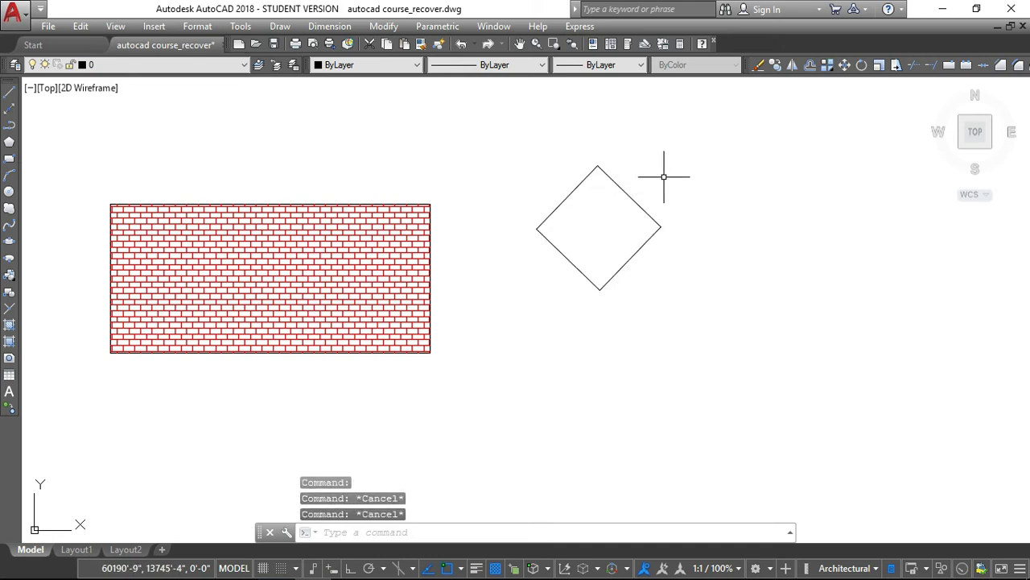
{"action": "type", "text": "ha"}
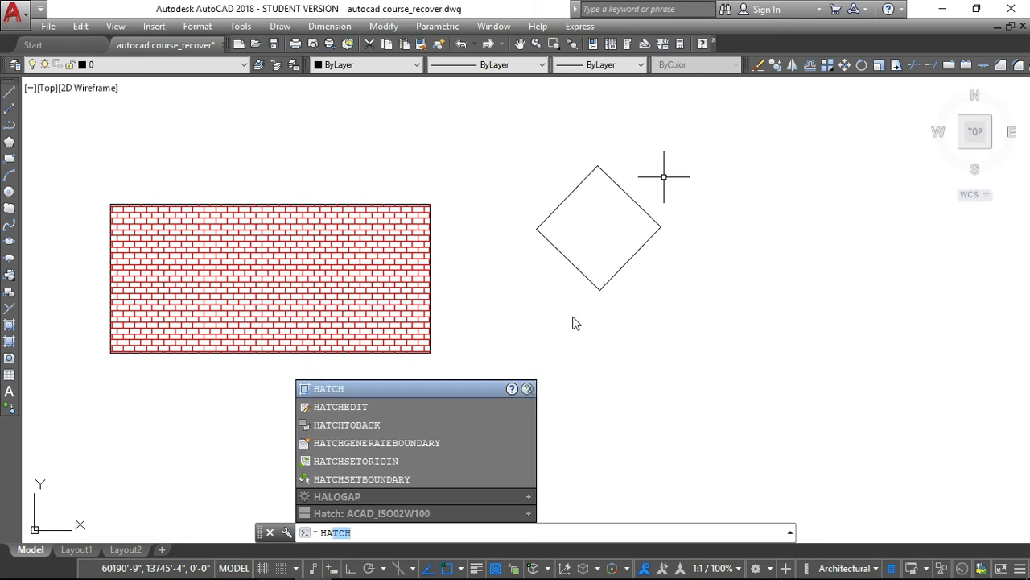
{"action": "left_click", "coordinate": [430, 386]}
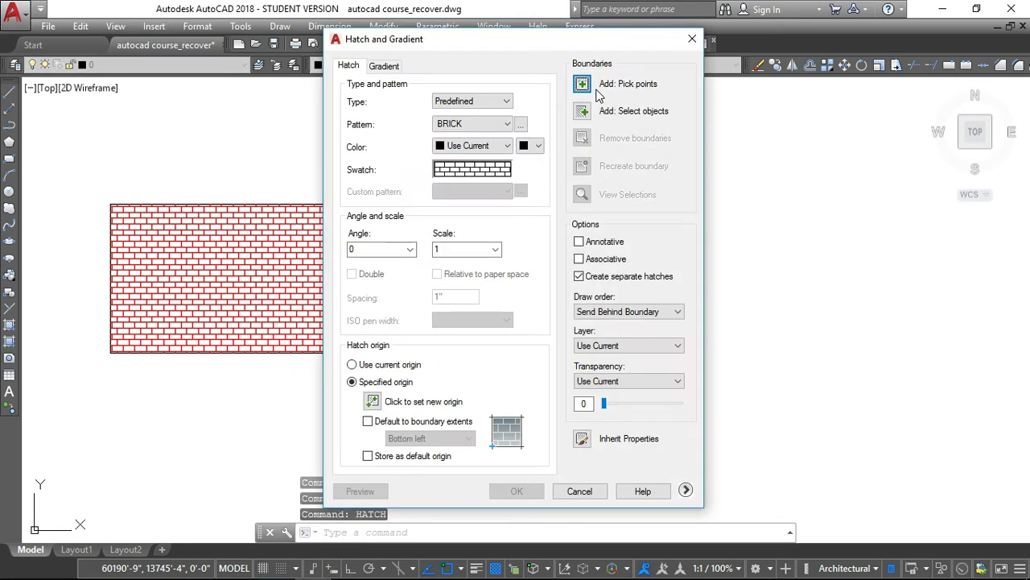
{"action": "left_click", "coordinate": [583, 112]}
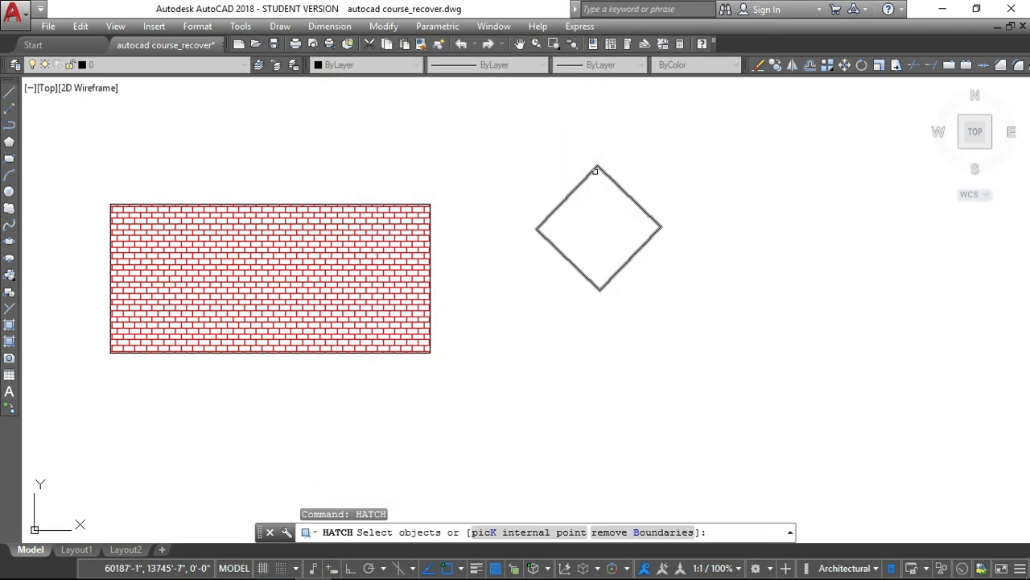
{"action": "left_click", "coordinate": [600, 171]}
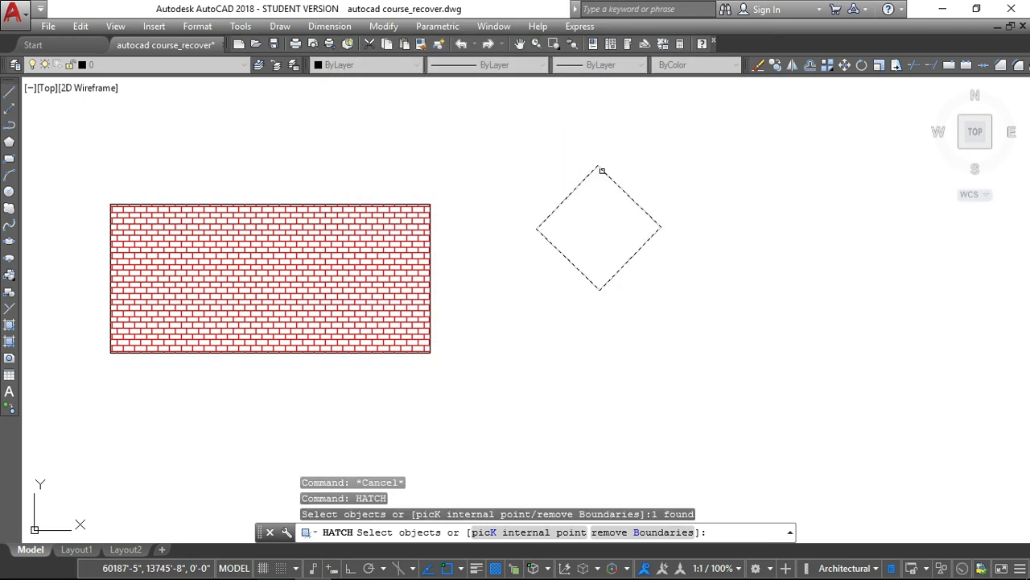
{"action": "key", "text": "Return"}
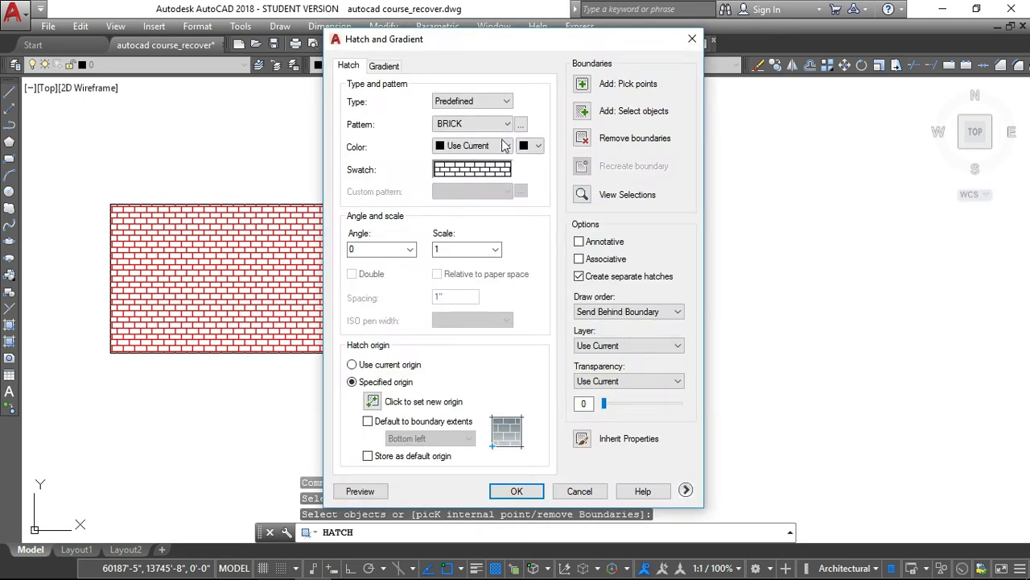
Step: Browse the Other Predefined, ISO and ANSI groups of available hatch patterns for the diamond
{"action": "left_click", "coordinate": [520, 124]}
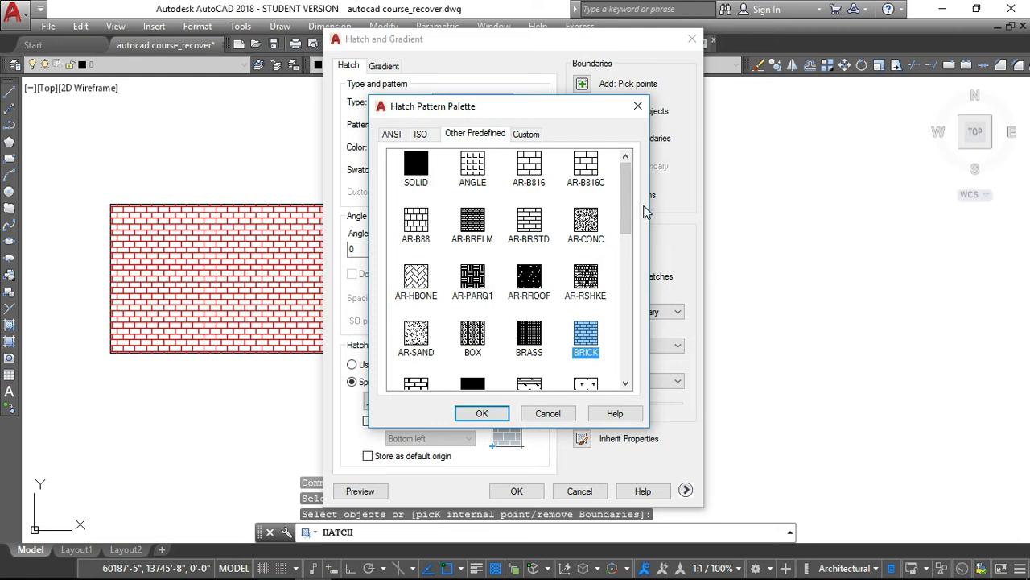
{"action": "left_click_drag", "start_coordinate": [626, 208], "coordinate": [621, 288]}
{"action": "left_click_drag", "start_coordinate": [616, 288], "coordinate": [612, 350]}
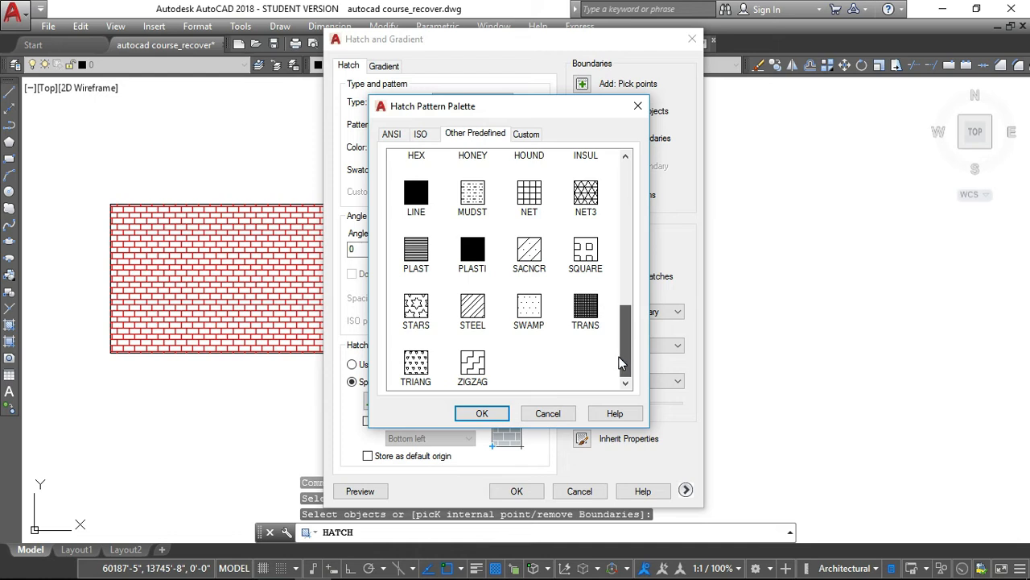
{"action": "left_click_drag", "start_coordinate": [626, 323], "coordinate": [625, 243]}
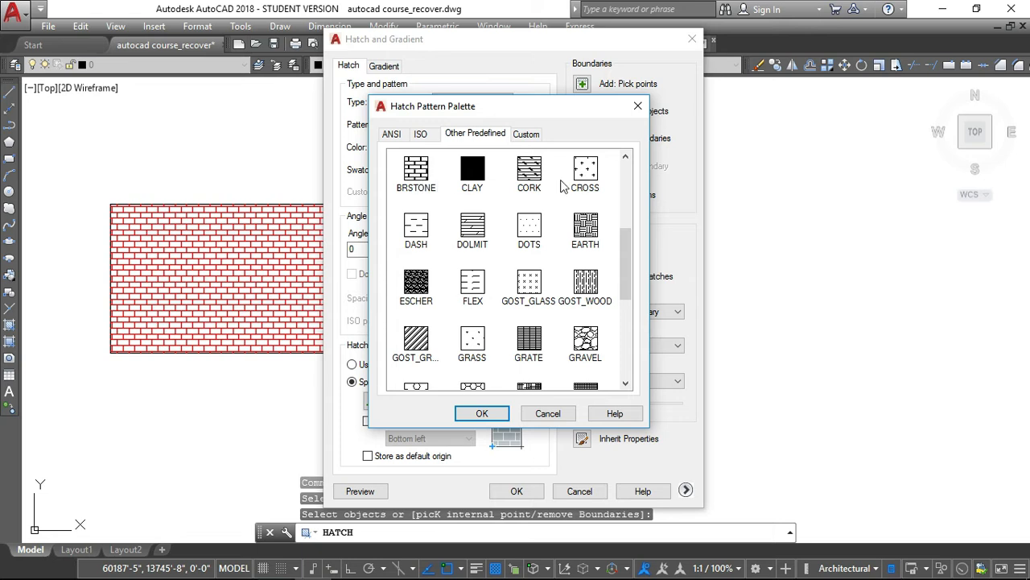
{"action": "left_click", "coordinate": [421, 136]}
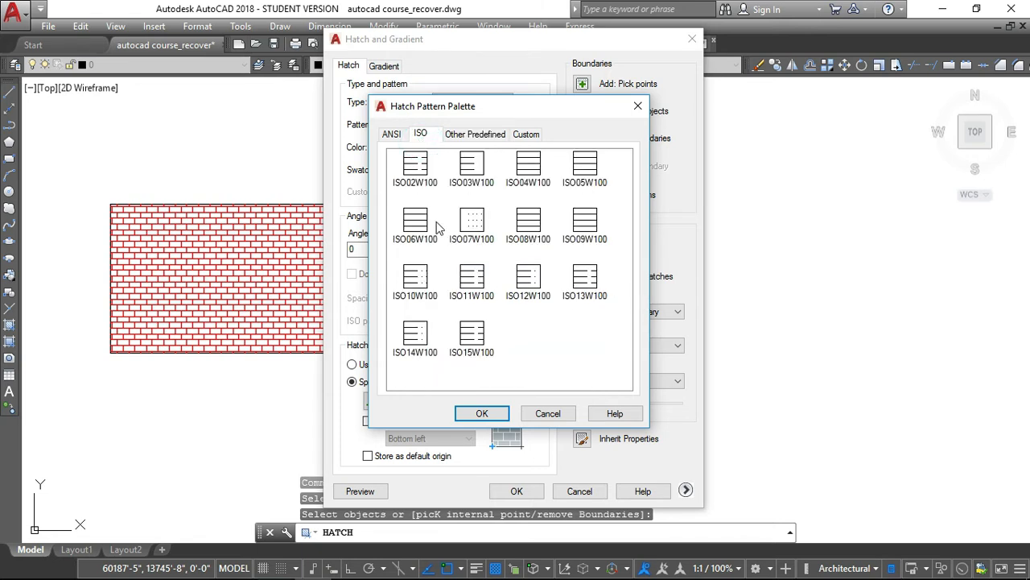
{"action": "left_click", "coordinate": [393, 134]}
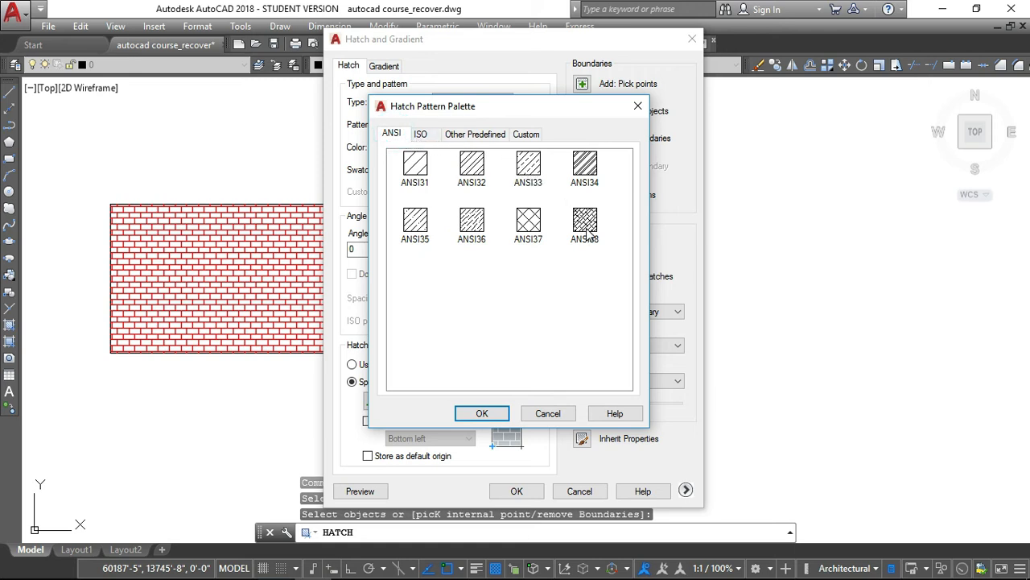
{"action": "left_click", "coordinate": [423, 135]}
{"action": "left_click", "coordinate": [460, 135]}
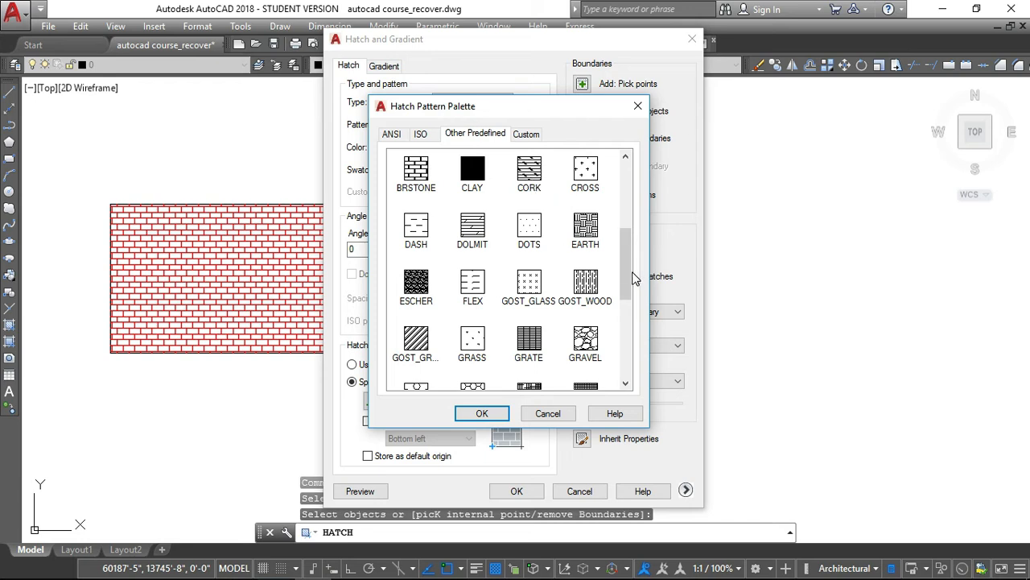
Step: Choose the predefined BOX pattern for the diamond's hatch
{"action": "scroll", "coordinate": [632, 278], "scroll_direction": "down", "scroll_amount": 5}
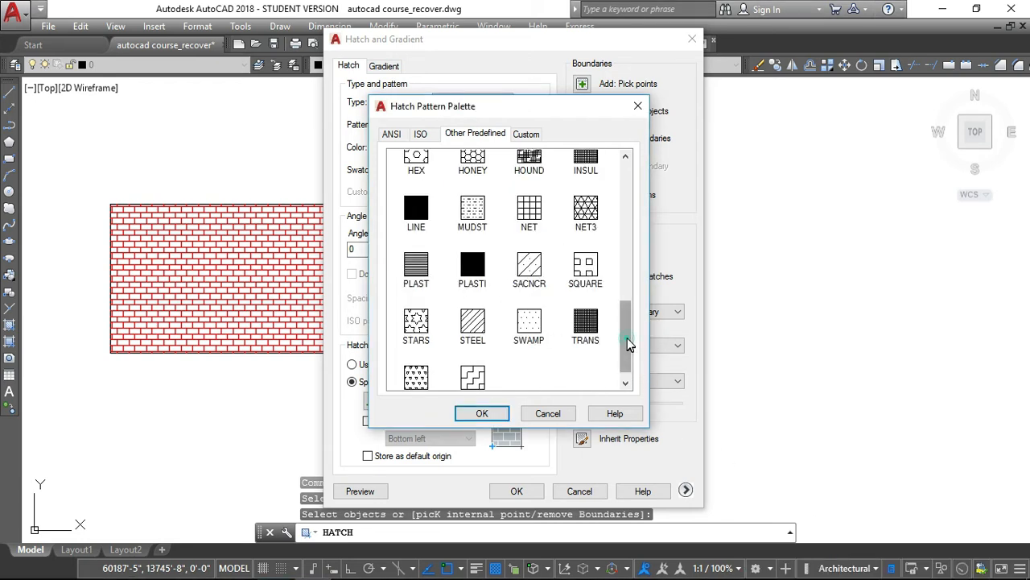
{"action": "scroll", "coordinate": [624, 322], "scroll_direction": "up", "scroll_amount": 1}
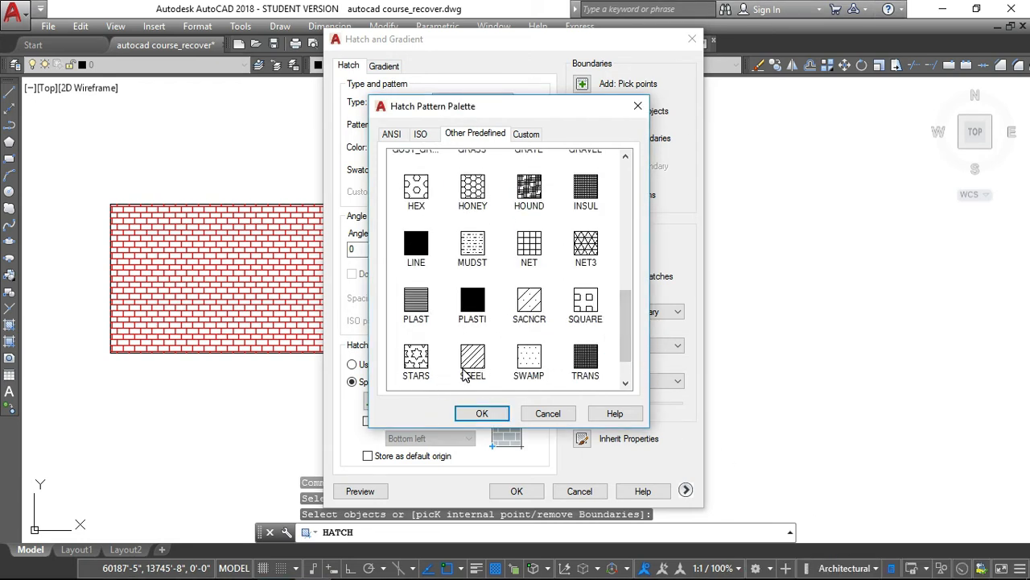
{"action": "left_click_drag", "start_coordinate": [631, 342], "coordinate": [627, 288]}
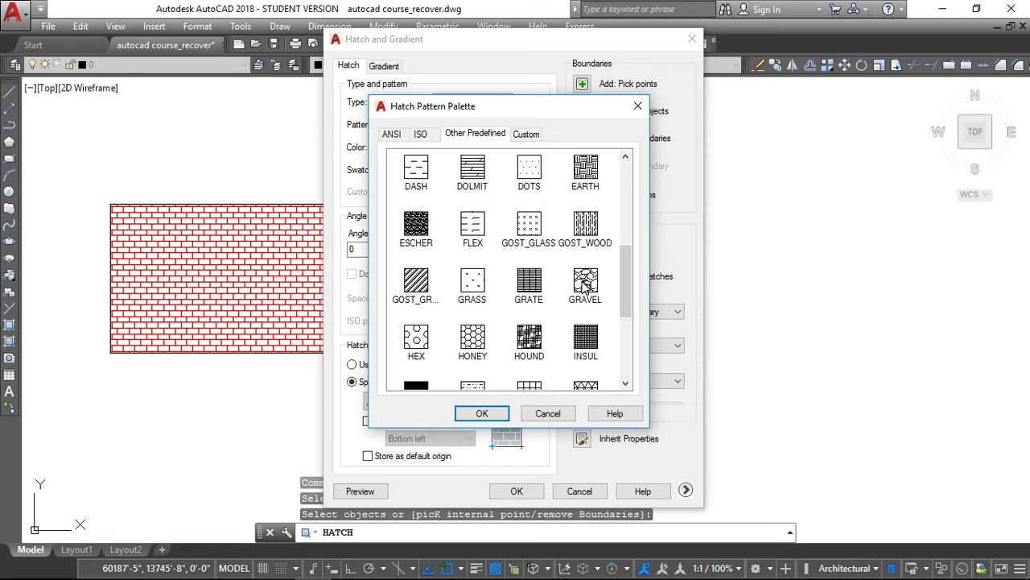
{"action": "left_click_drag", "start_coordinate": [627, 272], "coordinate": [631, 211]}
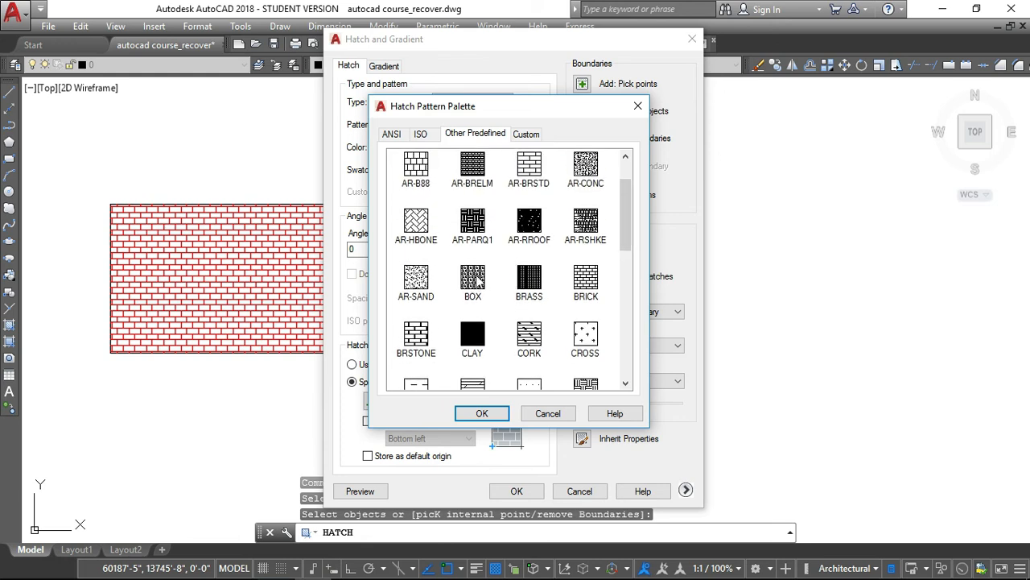
{"action": "left_click", "coordinate": [477, 278]}
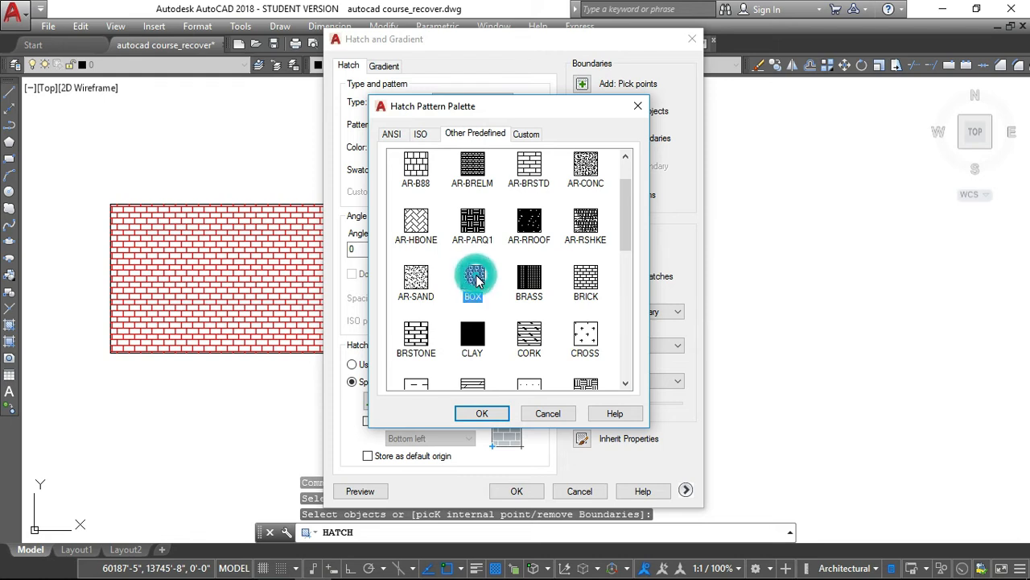
{"action": "left_click", "coordinate": [492, 419]}
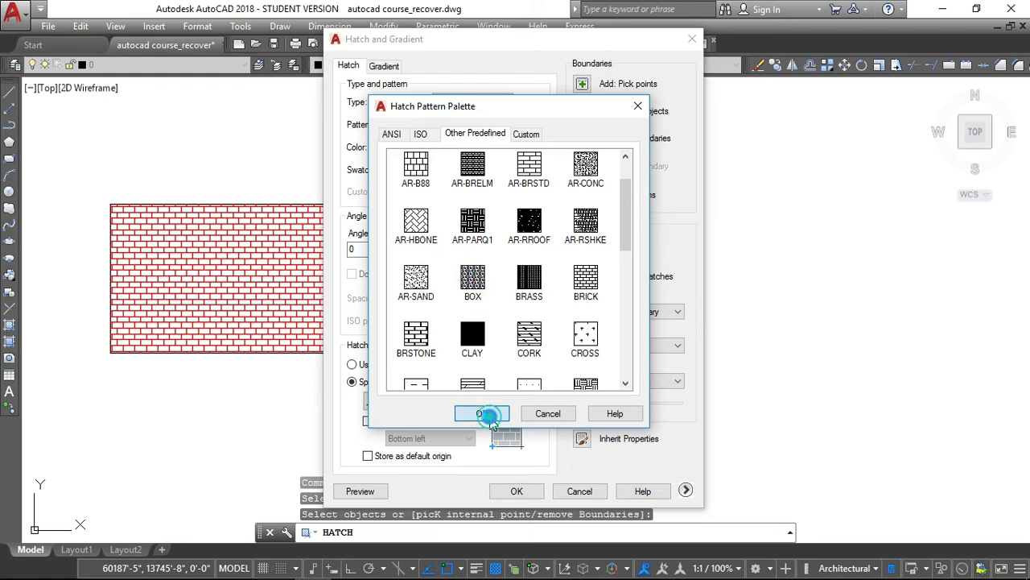
Step: Set the BOX hatch scale to 10 and apply the hatch to the diamond
{"action": "left_click", "coordinate": [488, 250]}
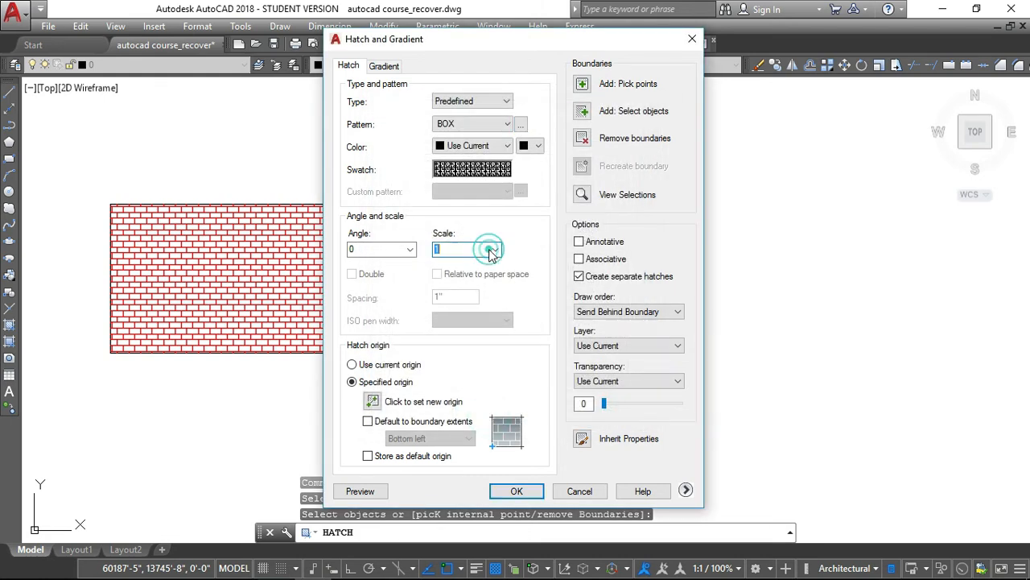
{"action": "left_click", "coordinate": [496, 250]}
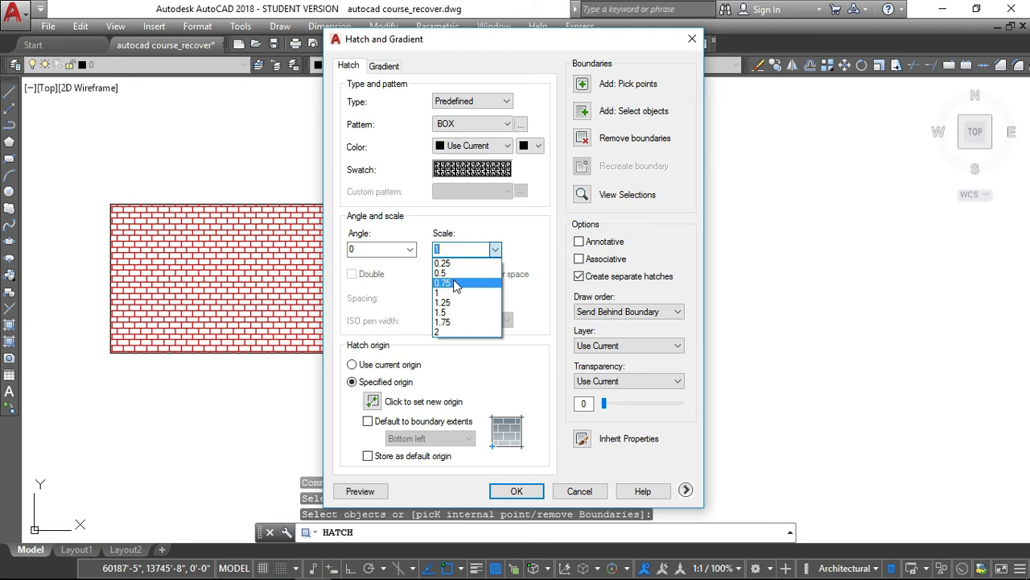
{"action": "left_click", "coordinate": [457, 250]}
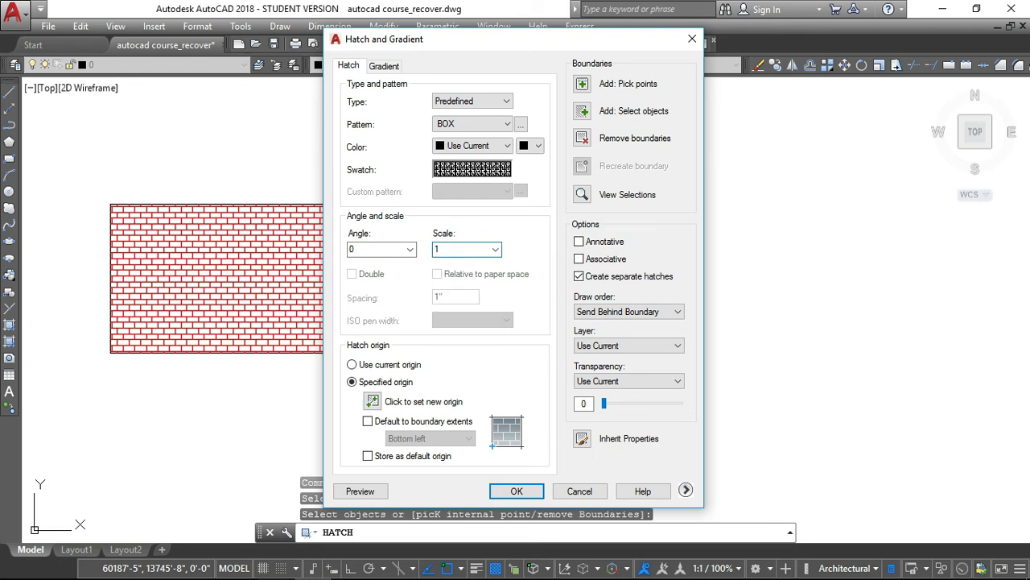
{"action": "type", "text": "10"}
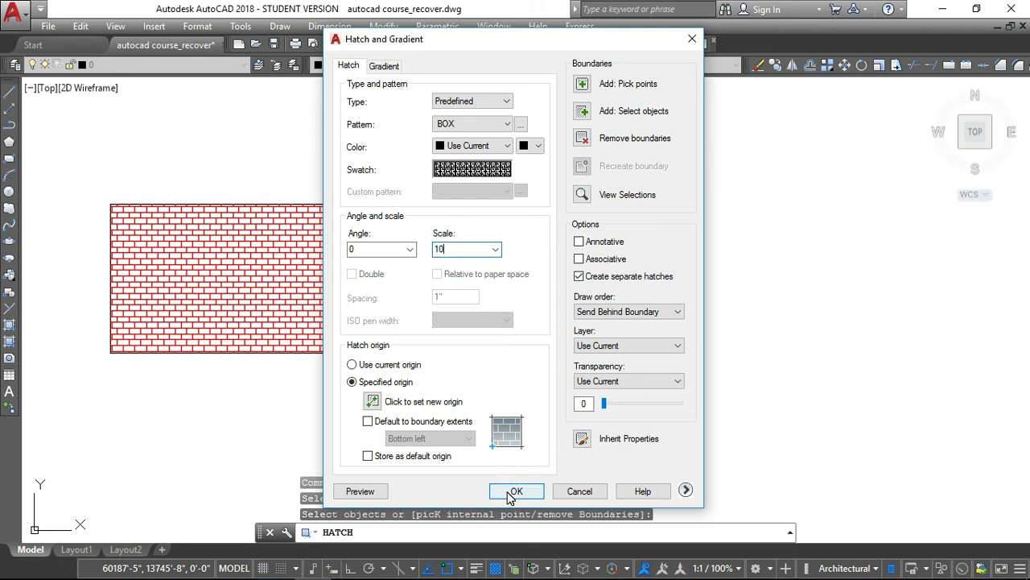
{"action": "left_click", "coordinate": [519, 491]}
{"action": "scroll", "coordinate": [595, 214], "scroll_direction": "up", "scroll_amount": 4}
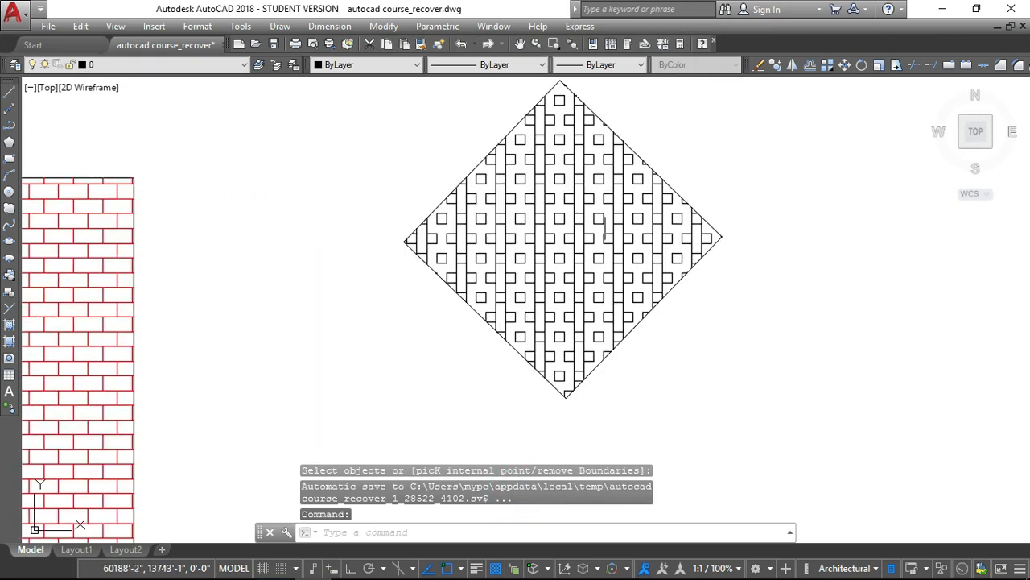
Step: Examine the BOX hatch applied inside the diamond up close and next to the rectangle's hatch
{"action": "scroll", "coordinate": [592, 209], "scroll_direction": "up", "scroll_amount": 4}
{"action": "scroll", "coordinate": [495, 269], "scroll_direction": "down", "scroll_amount": 4}
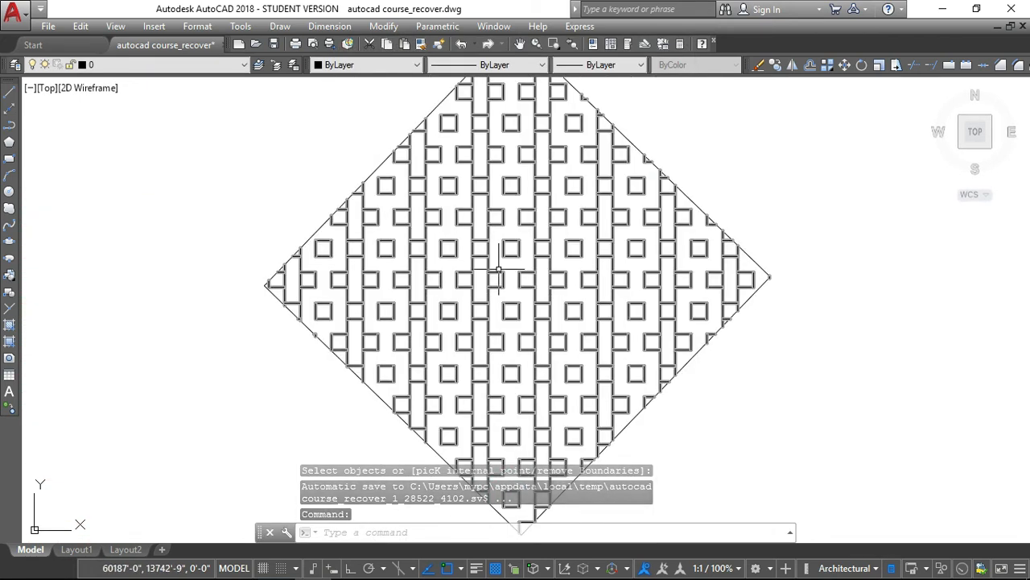
{"action": "scroll", "coordinate": [495, 274], "scroll_direction": "down", "scroll_amount": 1}
{"action": "scroll", "coordinate": [495, 227], "scroll_direction": "up", "scroll_amount": 5}
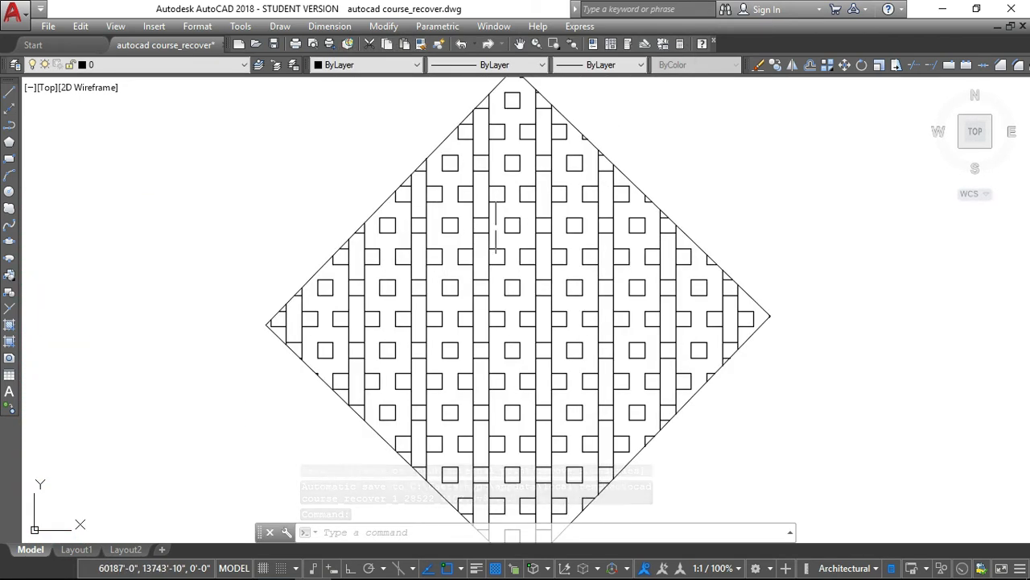
{"action": "scroll", "coordinate": [495, 227], "scroll_direction": "down", "scroll_amount": 6}
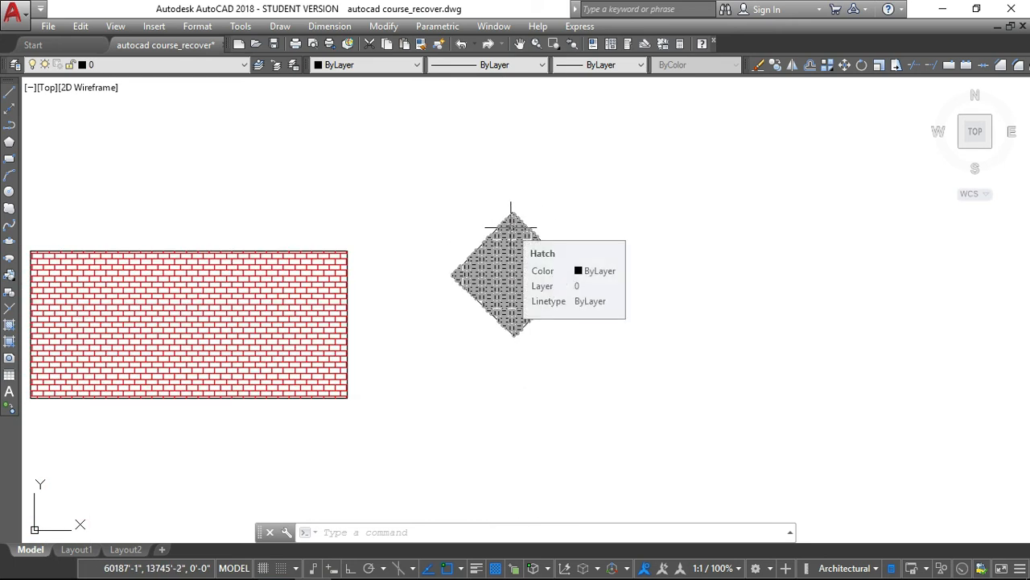
{"action": "scroll", "coordinate": [566, 298], "scroll_direction": "down", "scroll_amount": 3}
{"action": "type", "text": "gd"}
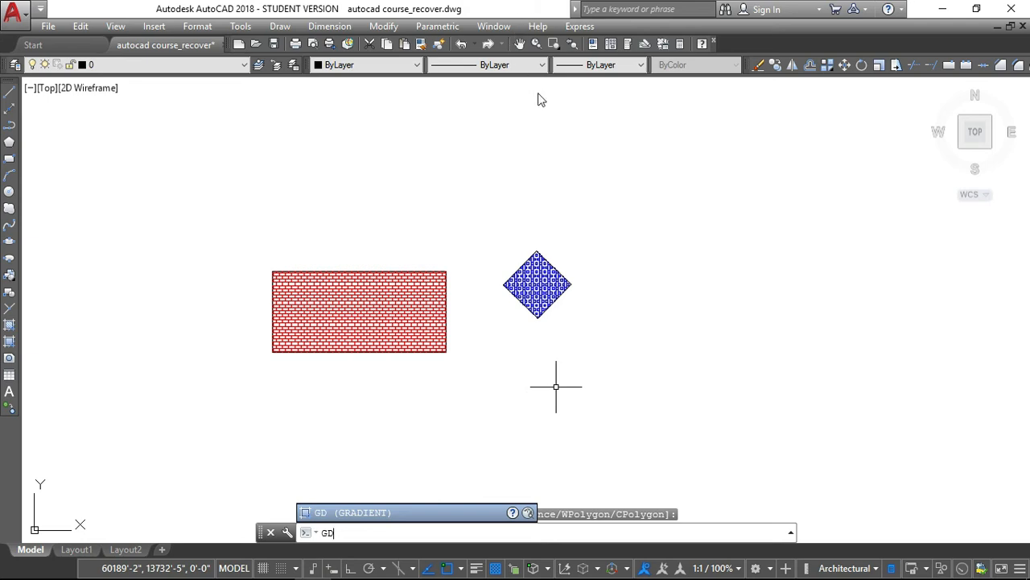
{"action": "key", "text": "Escape"}
{"action": "scroll", "coordinate": [554, 329], "scroll_direction": "down", "scroll_amount": 4}
{"action": "scroll", "coordinate": [562, 355], "scroll_direction": "up", "scroll_amount": 2}
{"action": "scroll", "coordinate": [560, 350], "scroll_direction": "up", "scroll_amount": 2}
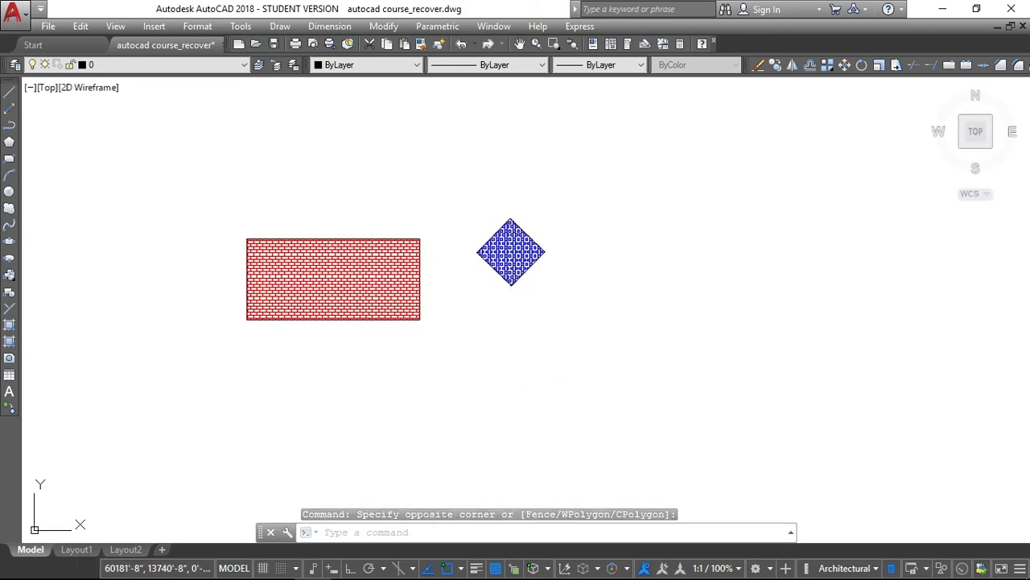
Step: Draw a wide, empty rectangle beside the brick-hatched rectangle, on the side away from the diamond
{"action": "left_click", "coordinate": [10, 159]}
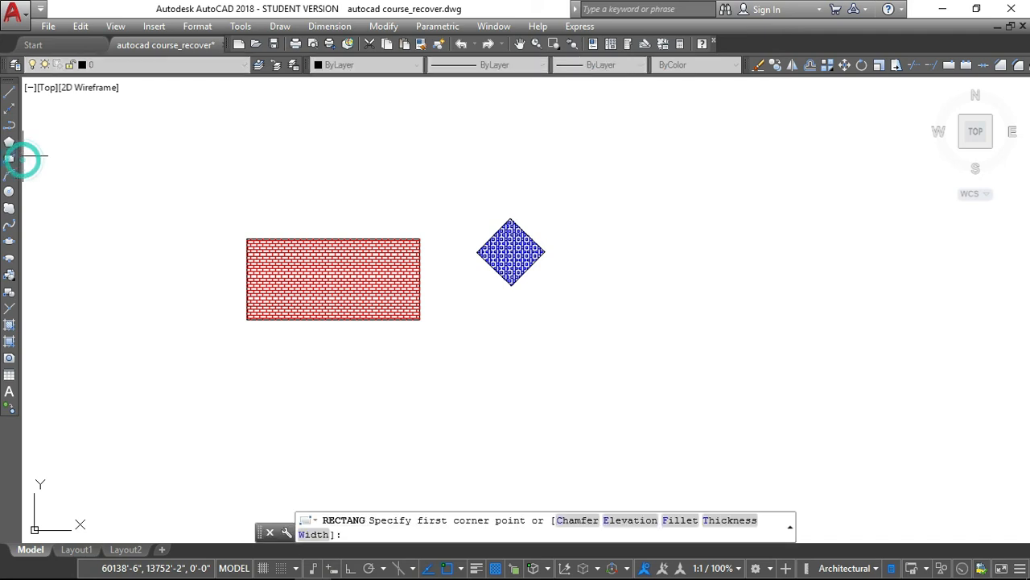
{"action": "scroll", "coordinate": [511, 352], "scroll_direction": "down", "scroll_amount": 4}
{"action": "scroll", "coordinate": [515, 348], "scroll_direction": "up", "scroll_amount": 4}
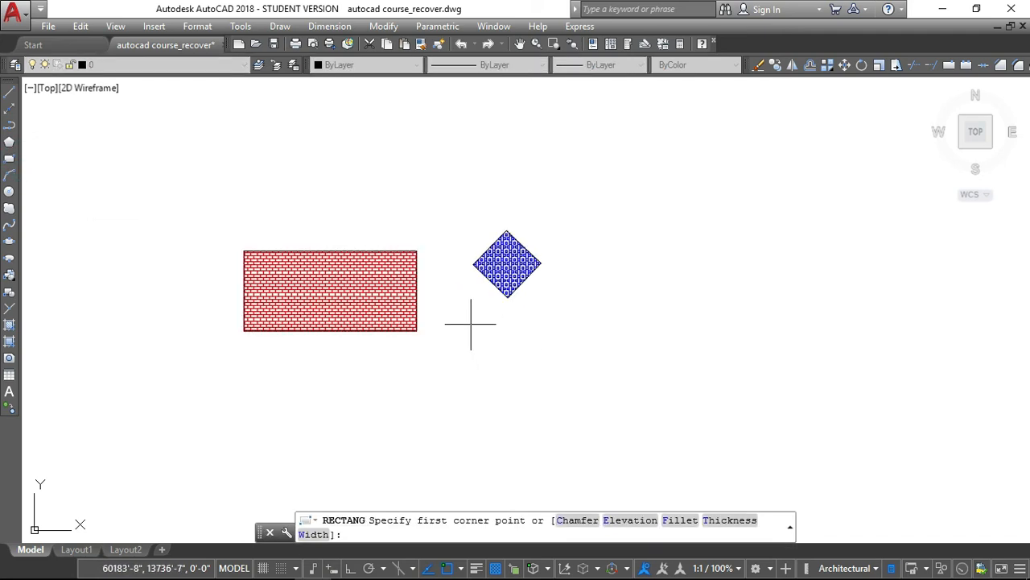
{"action": "scroll", "coordinate": [592, 351], "scroll_direction": "down", "scroll_amount": 2}
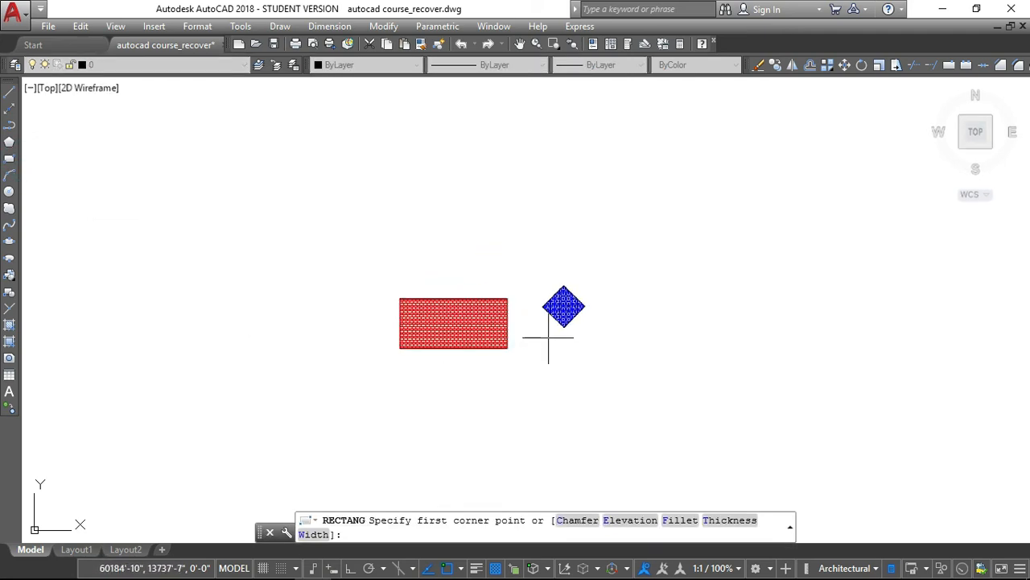
{"action": "left_click", "coordinate": [200, 297]}
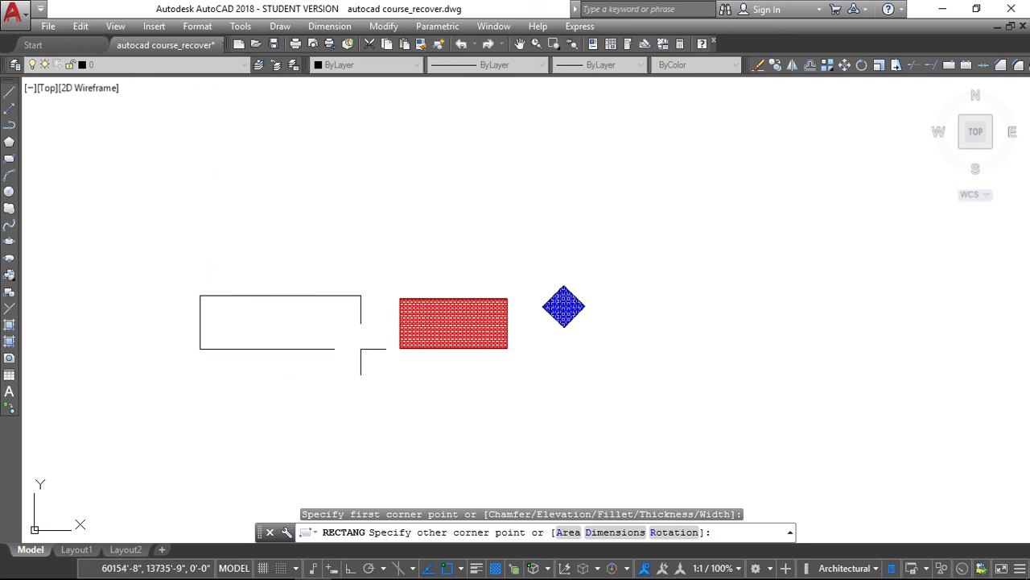
{"action": "left_click", "coordinate": [357, 349]}
{"action": "scroll", "coordinate": [356, 346], "scroll_direction": "down", "scroll_amount": 2}
{"action": "scroll", "coordinate": [356, 346], "scroll_direction": "up", "scroll_amount": 10}
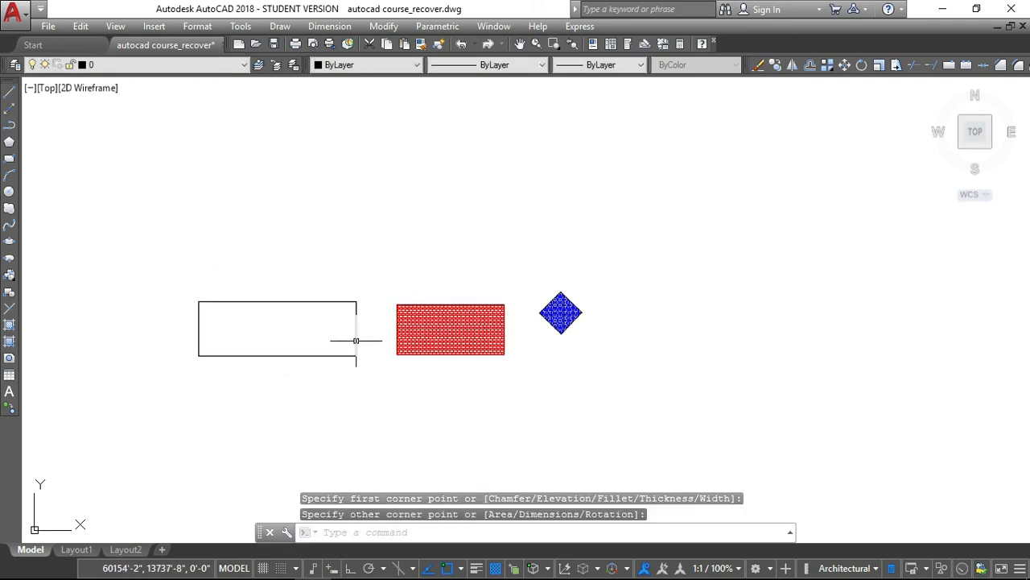
{"action": "scroll", "coordinate": [356, 356], "scroll_direction": "down", "scroll_amount": 4}
{"action": "scroll", "coordinate": [364, 342], "scroll_direction": "down", "scroll_amount": 2}
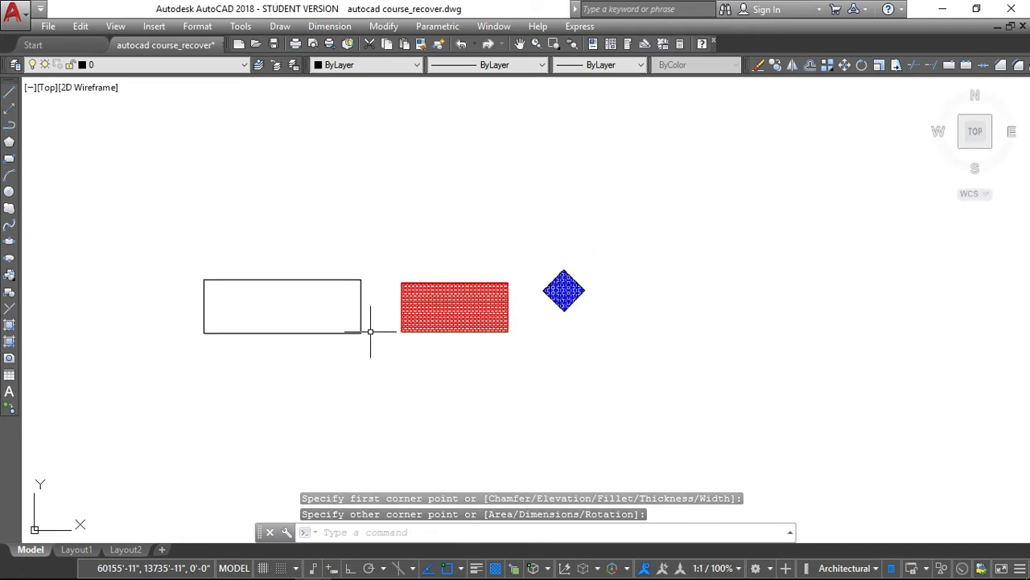
Step: Draw a slightly taller, narrower rectangle ending at the empty rectangle's lower-left corner so the two share an edge
{"action": "left_click", "coordinate": [9, 157]}
{"action": "left_click", "coordinate": [122, 273]}
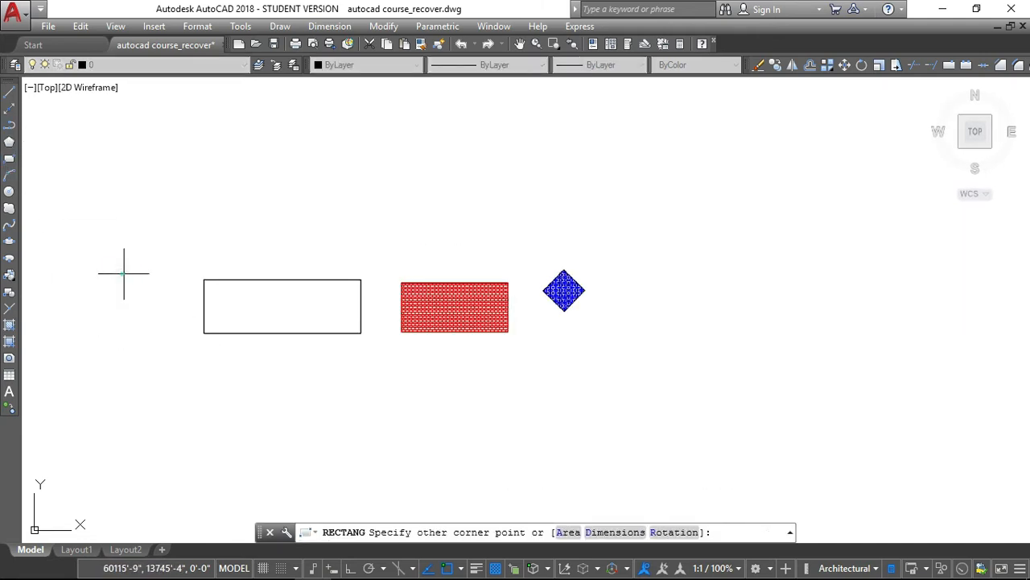
{"action": "left_click", "coordinate": [203, 332]}
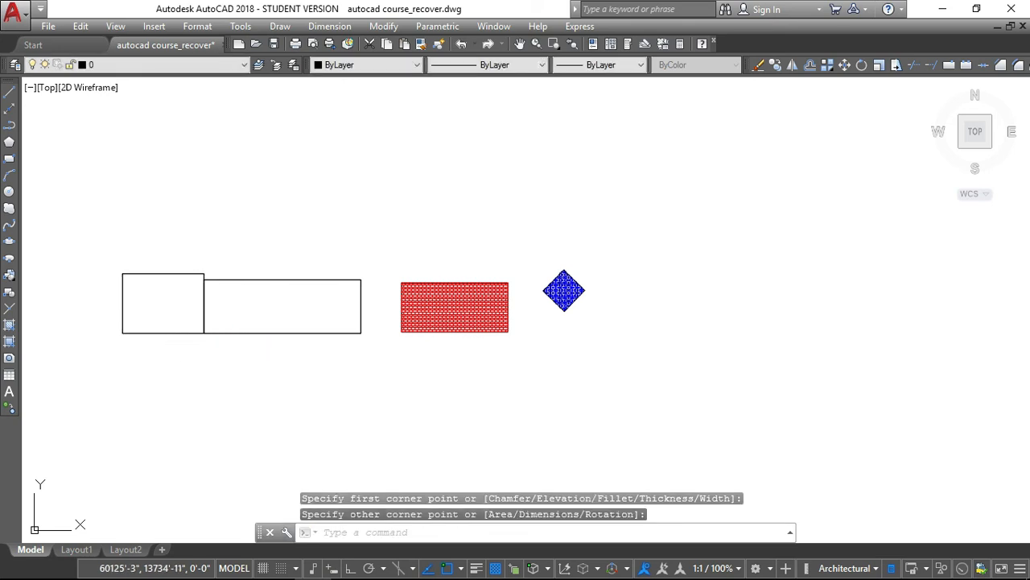
{"action": "scroll", "coordinate": [177, 322], "scroll_direction": "down", "scroll_amount": 2}
{"action": "scroll", "coordinate": [173, 322], "scroll_direction": "up", "scroll_amount": 6}
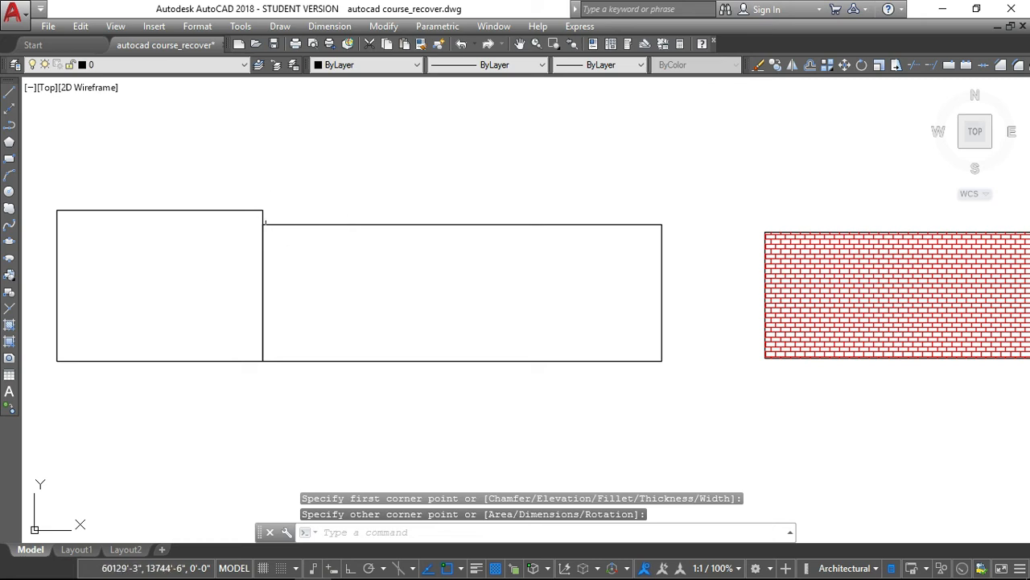
{"action": "scroll", "coordinate": [258, 223], "scroll_direction": "down", "scroll_amount": 4}
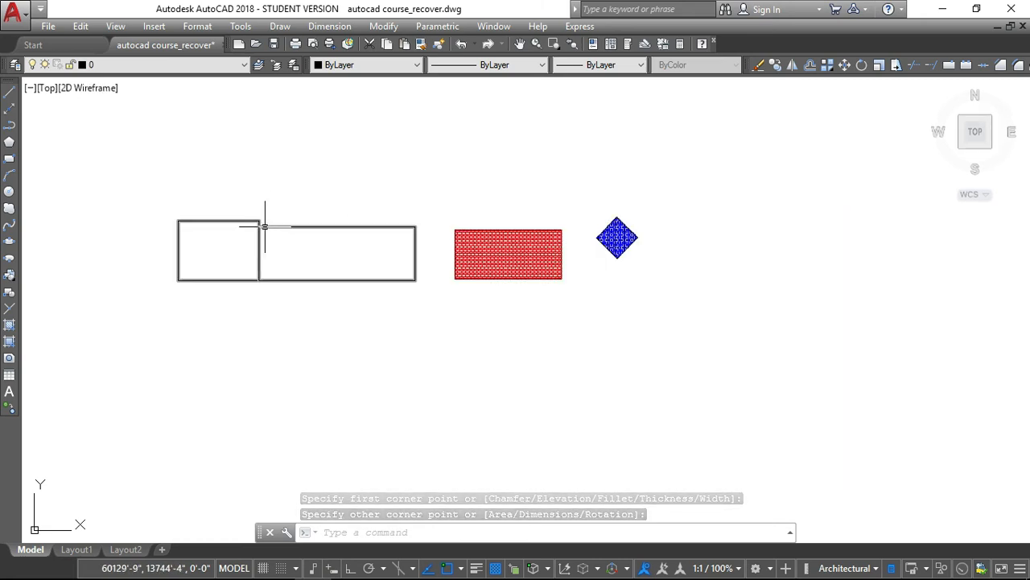
Step: Start the Gradient command and compare the hatch settings with the gradient settings, ending on the gradient ones
{"action": "key", "text": "Escape"}
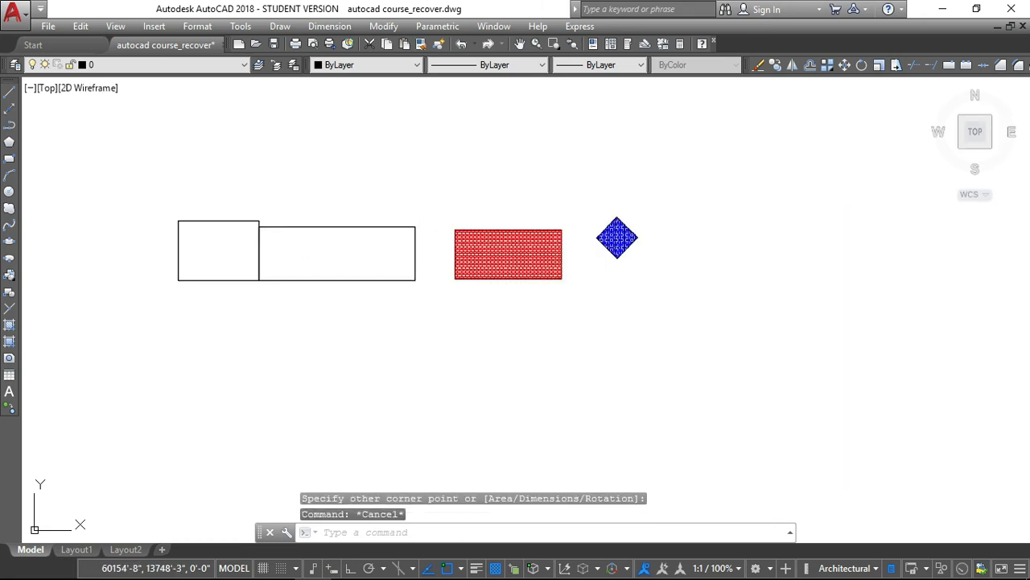
{"action": "key", "text": "Escape"}
{"action": "key", "text": "Escape"}
{"action": "type", "text": "G"}
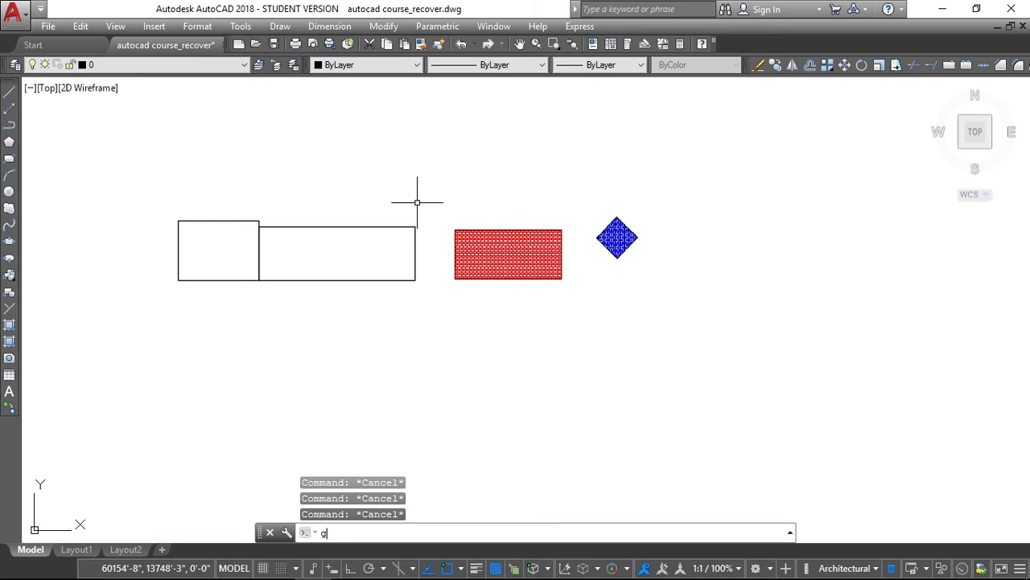
{"action": "type", "text": "d"}
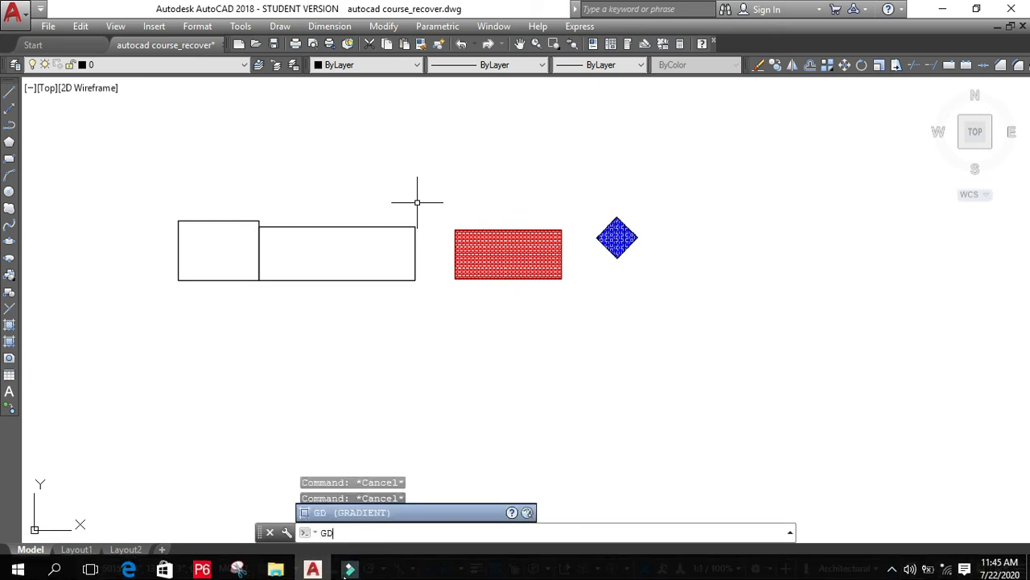
{"action": "left_click", "coordinate": [357, 513]}
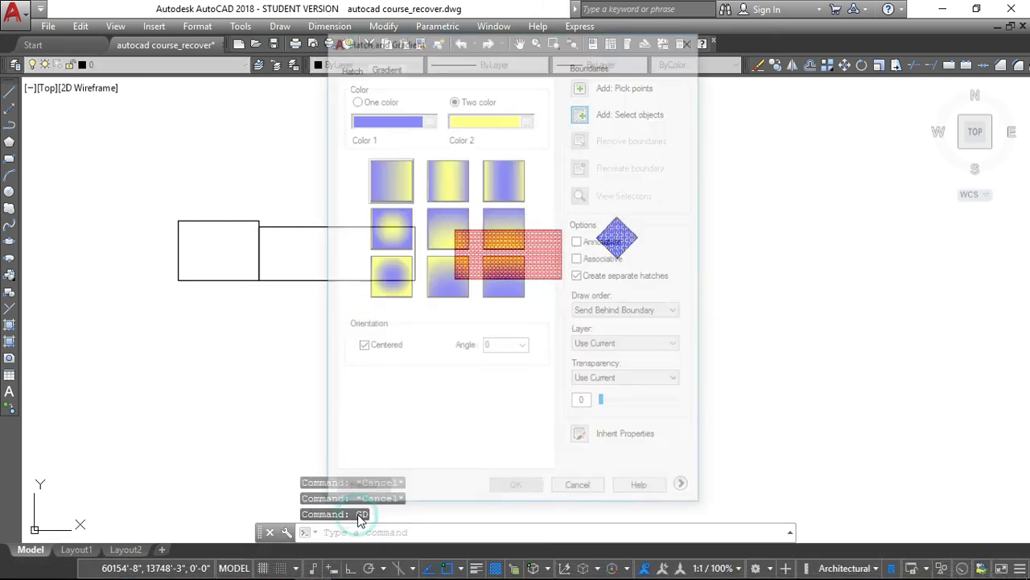
{"action": "left_click", "coordinate": [348, 65]}
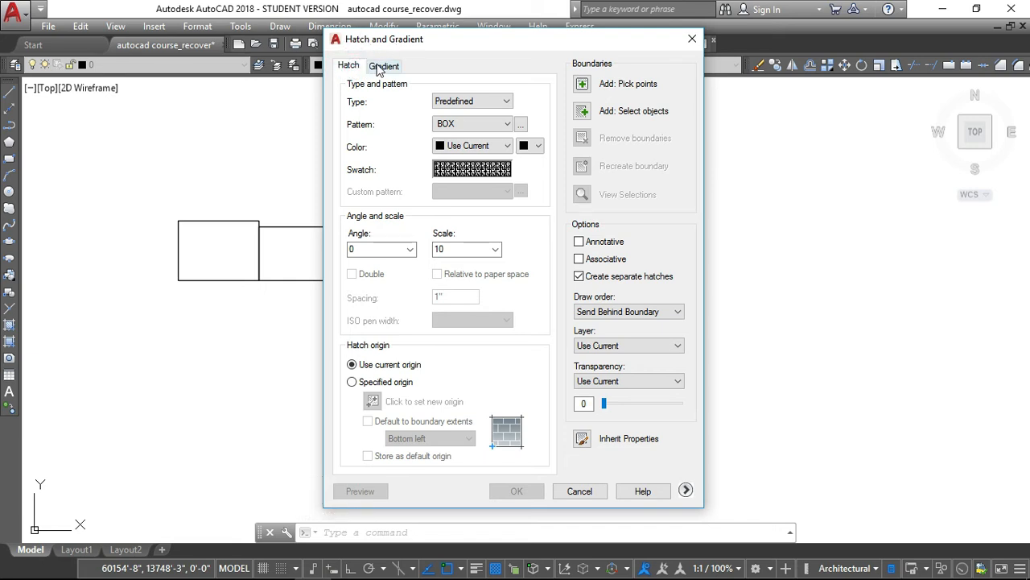
{"action": "left_click", "coordinate": [373, 70]}
{"action": "left_click", "coordinate": [348, 66]}
{"action": "left_click", "coordinate": [381, 66]}
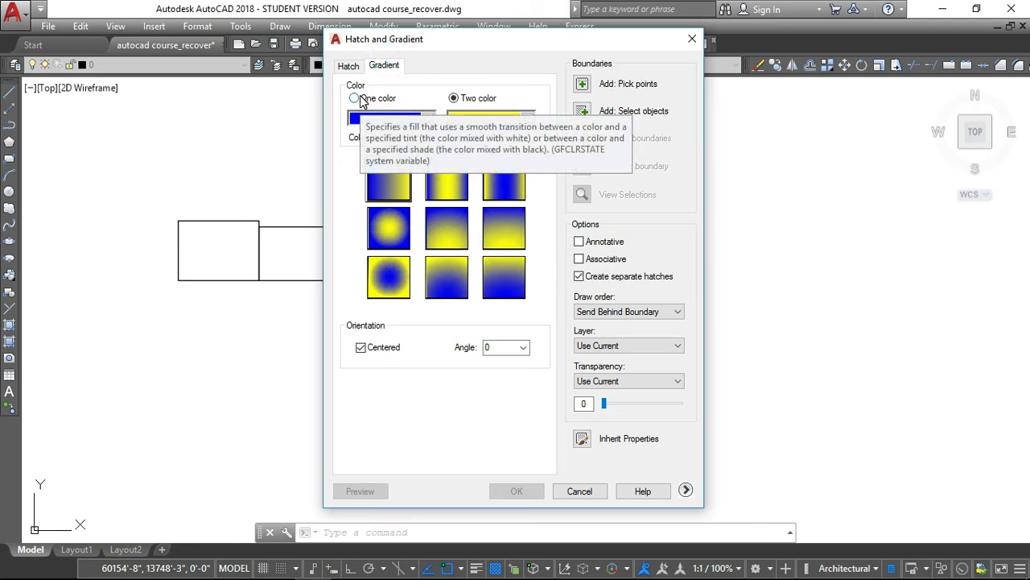
Step: Compare the one-color and two-color gradient options and set the fill to one color in blue
{"action": "left_click", "coordinate": [375, 103]}
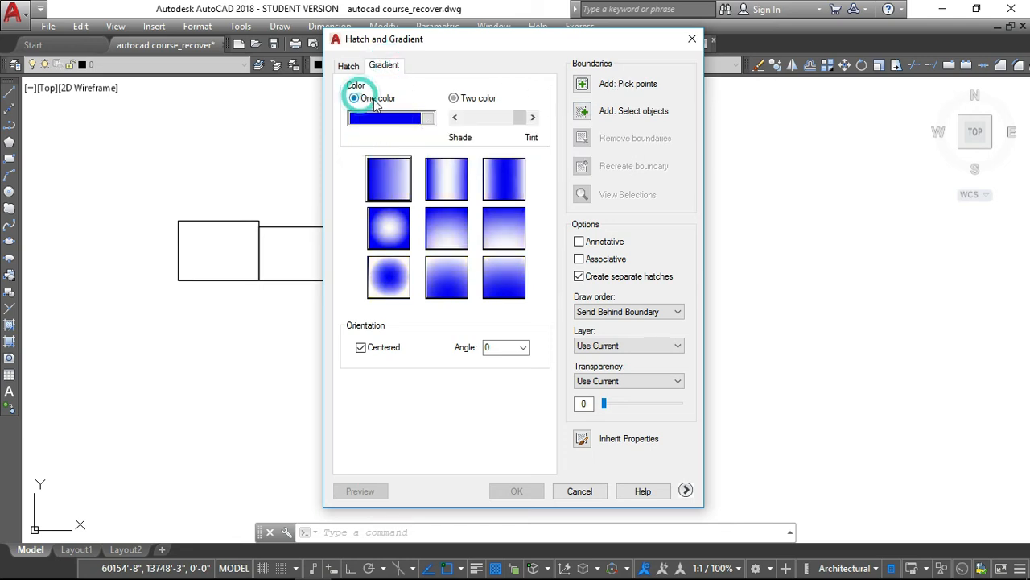
{"action": "left_click", "coordinate": [455, 99]}
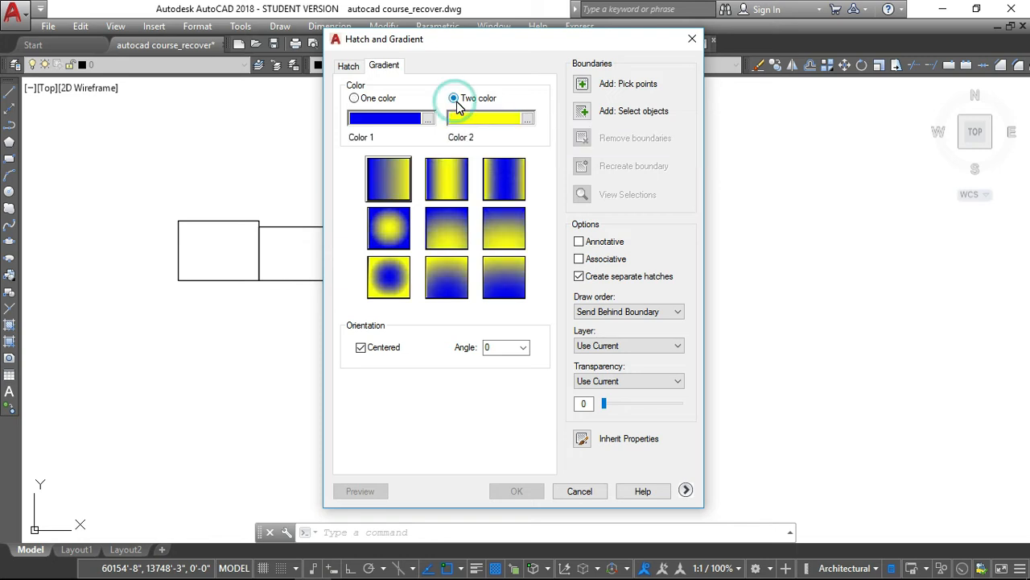
{"action": "left_click", "coordinate": [355, 98]}
{"action": "left_click_drag", "start_coordinate": [472, 36], "coordinate": [585, 27]}
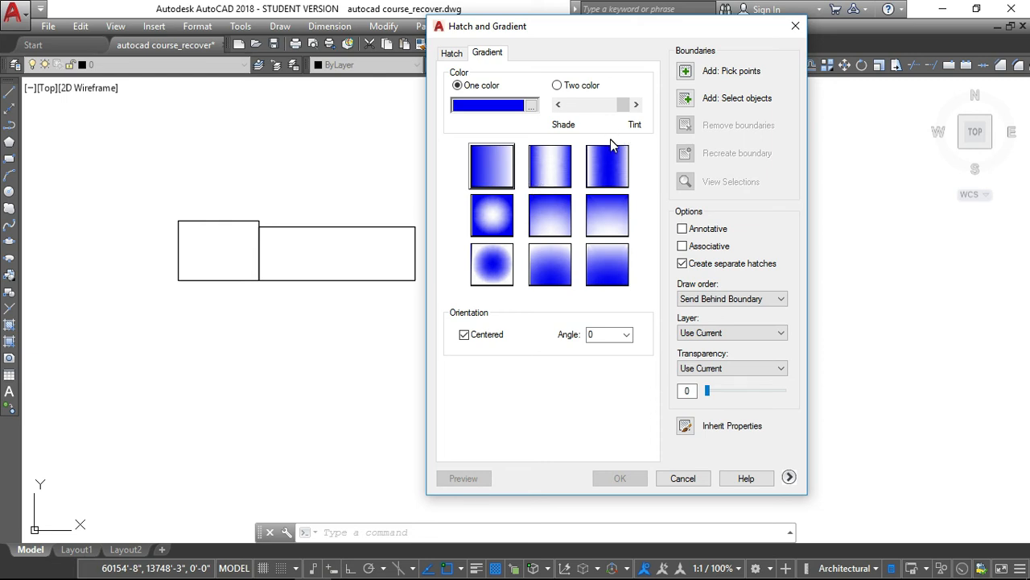
{"action": "left_click", "coordinate": [557, 86]}
{"action": "left_click_drag", "start_coordinate": [614, 25], "coordinate": [611, 16]}
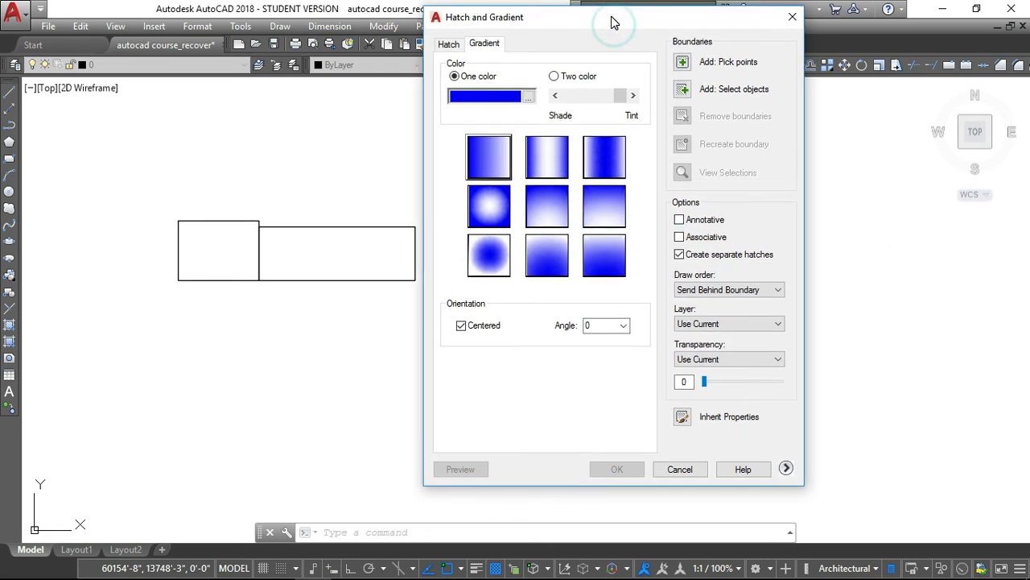
Step: Make the gradient associative, turn off separate hatches, and pick internal points in both adjoining empty rectangles
{"action": "left_click", "coordinate": [677, 236]}
{"action": "left_click", "coordinate": [679, 253]}
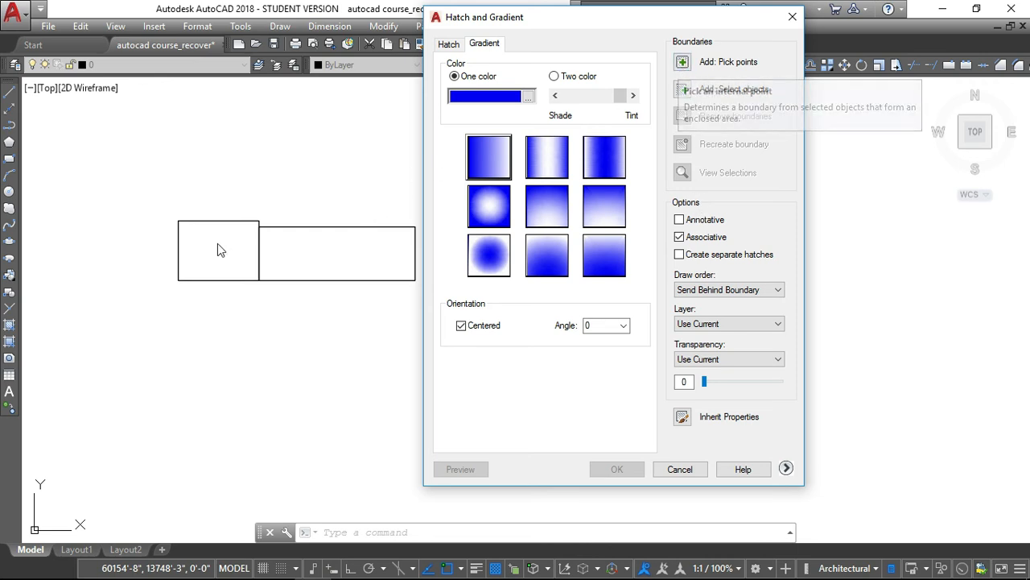
{"action": "left_click", "coordinate": [683, 63]}
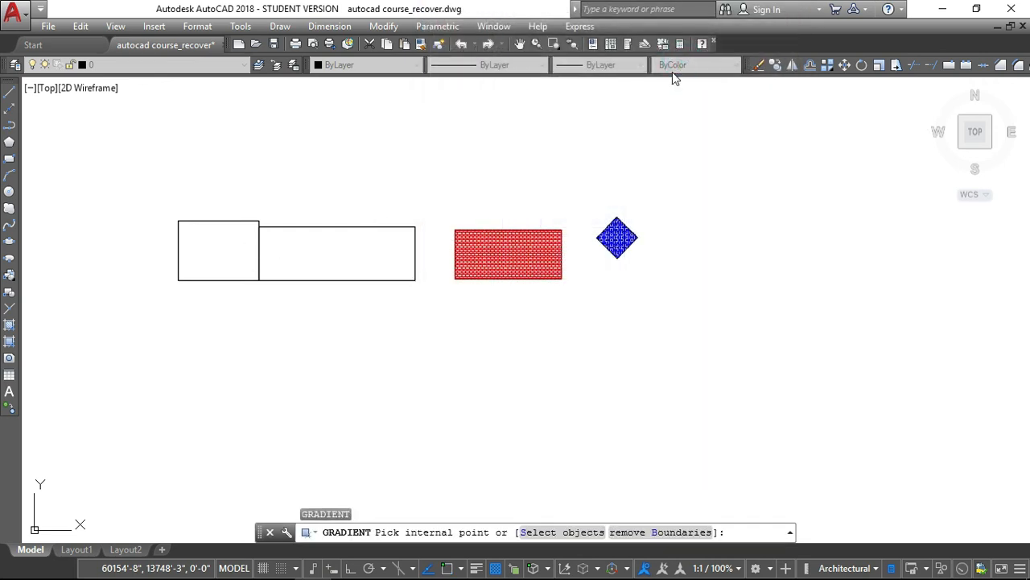
{"action": "left_click", "coordinate": [281, 229]}
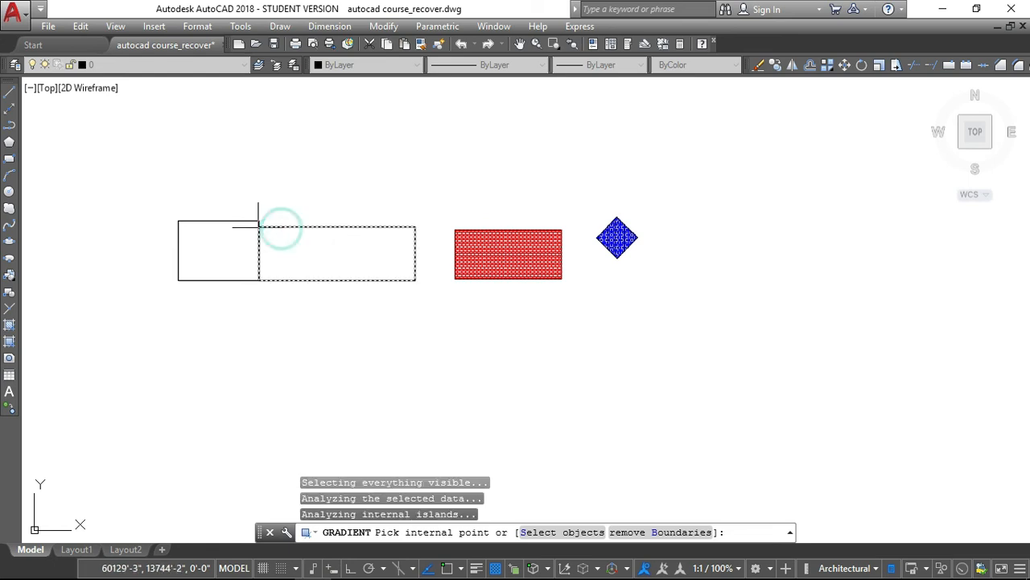
{"action": "left_click", "coordinate": [243, 225]}
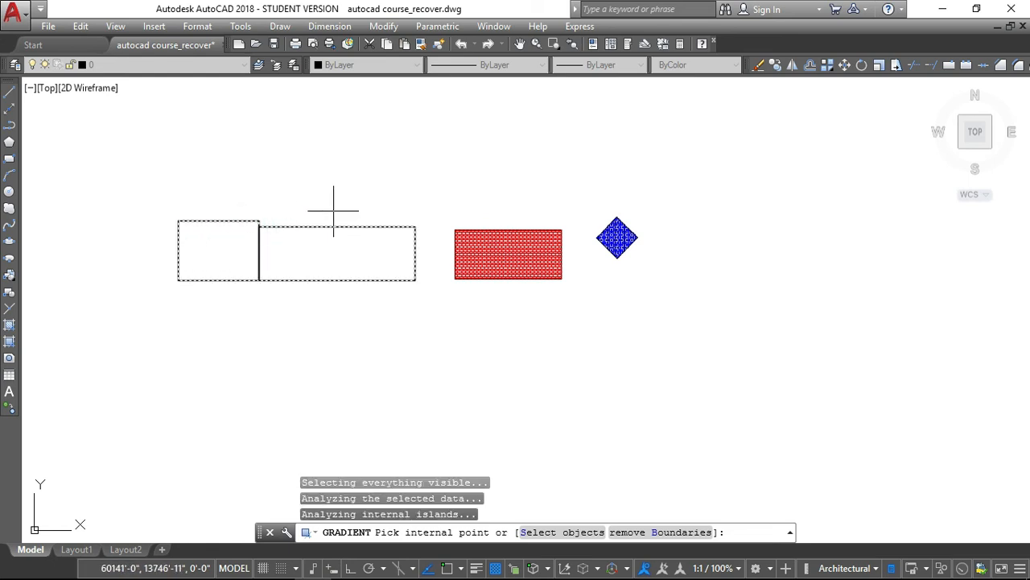
{"action": "key", "text": "Return"}
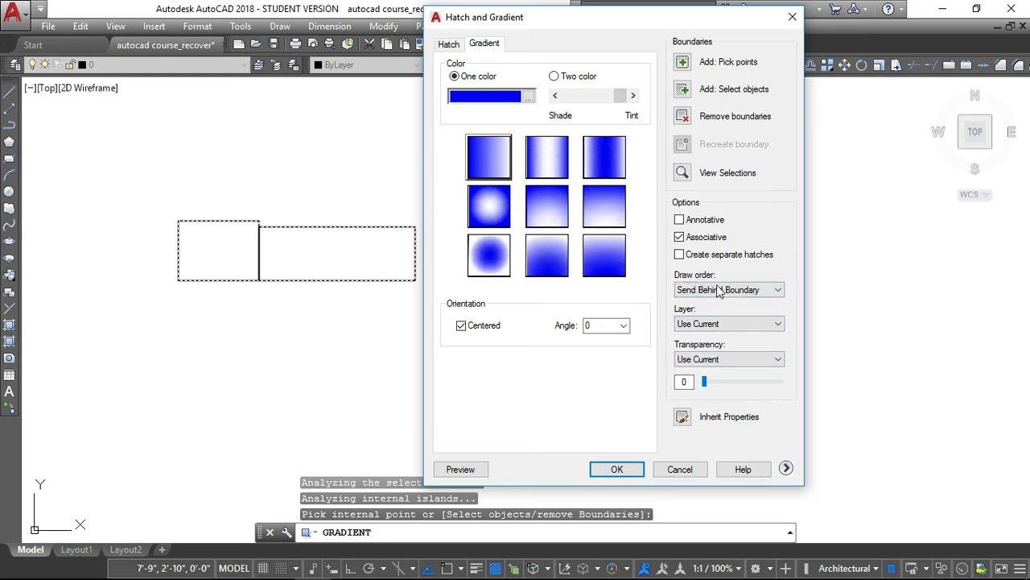
Step: Set the gradient's draw order to Send to Back and apply the fill to both rectangles
{"action": "left_click", "coordinate": [777, 290]}
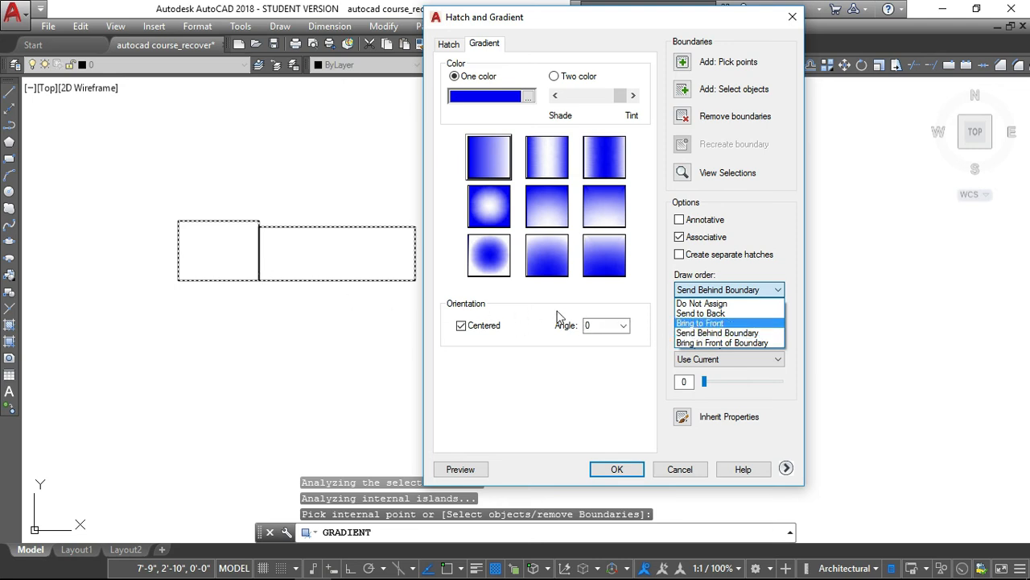
{"action": "left_click", "coordinate": [700, 313]}
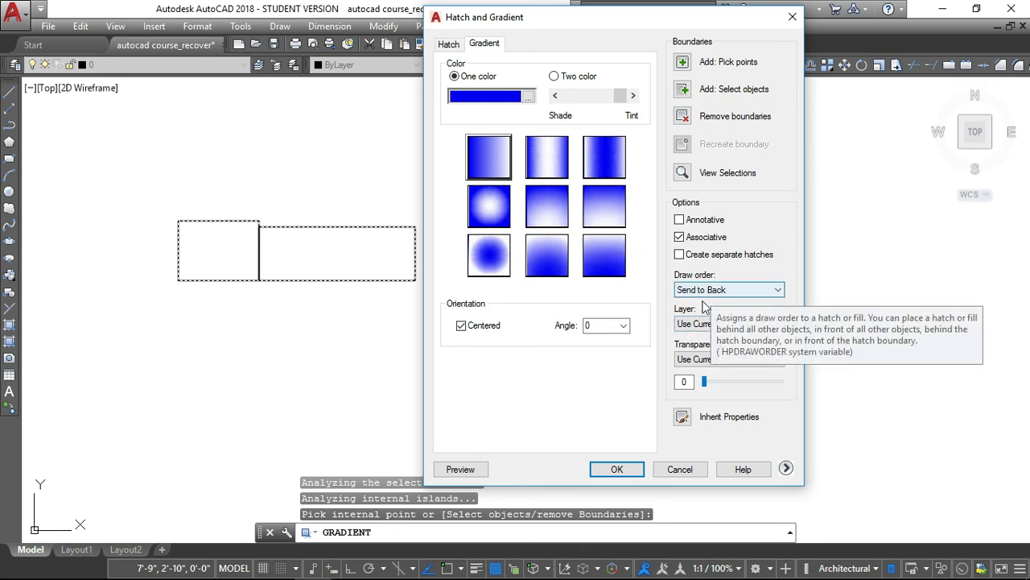
{"action": "left_click", "coordinate": [625, 468]}
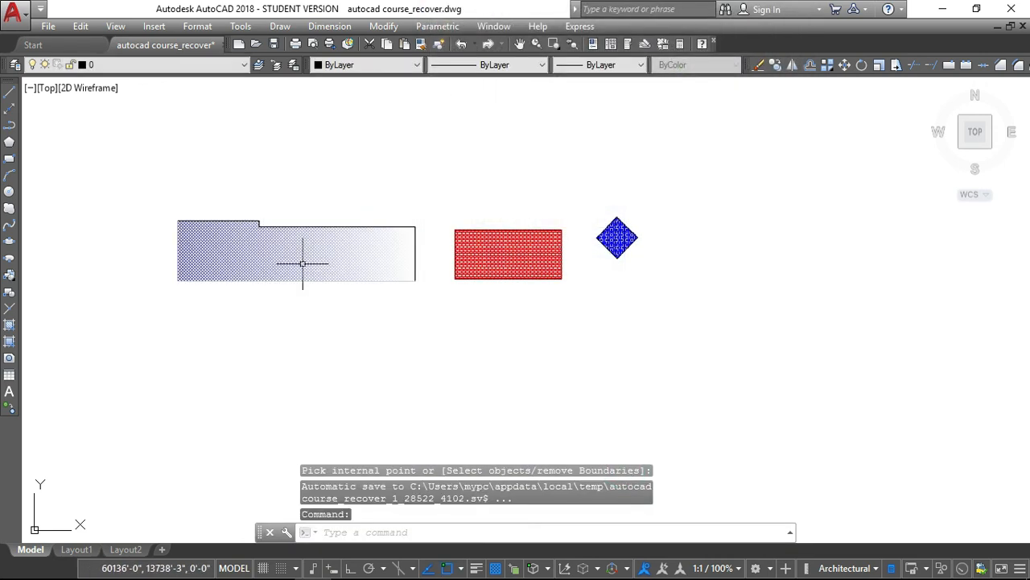
Step: Inspect the gradient across the two adjoining rectangles and select it to view its properties
{"action": "scroll", "coordinate": [304, 266], "scroll_direction": "up", "scroll_amount": 2}
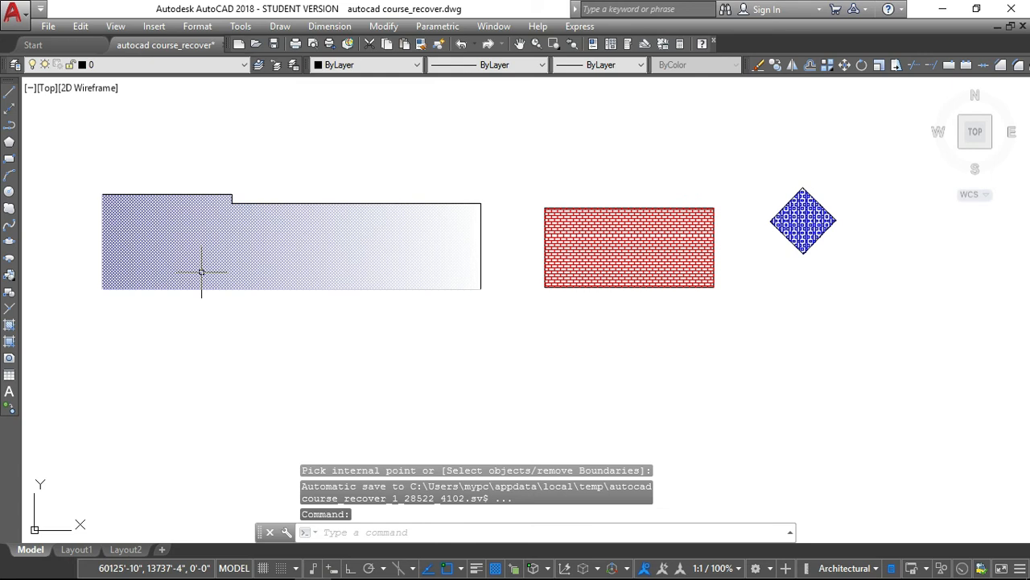
{"action": "scroll", "coordinate": [246, 237], "scroll_direction": "down", "scroll_amount": 2}
{"action": "left_click", "coordinate": [260, 226]}
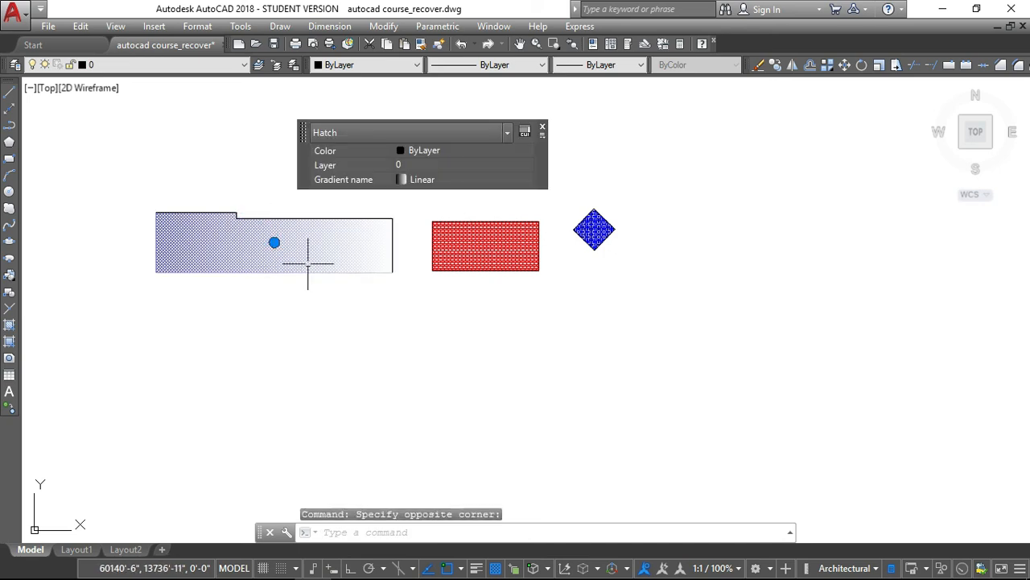
Step: Start another blue one-color gradient with separate hatches turned on and association turned off
{"action": "key", "text": "Escape"}
{"action": "left_click", "coordinate": [273, 241]}
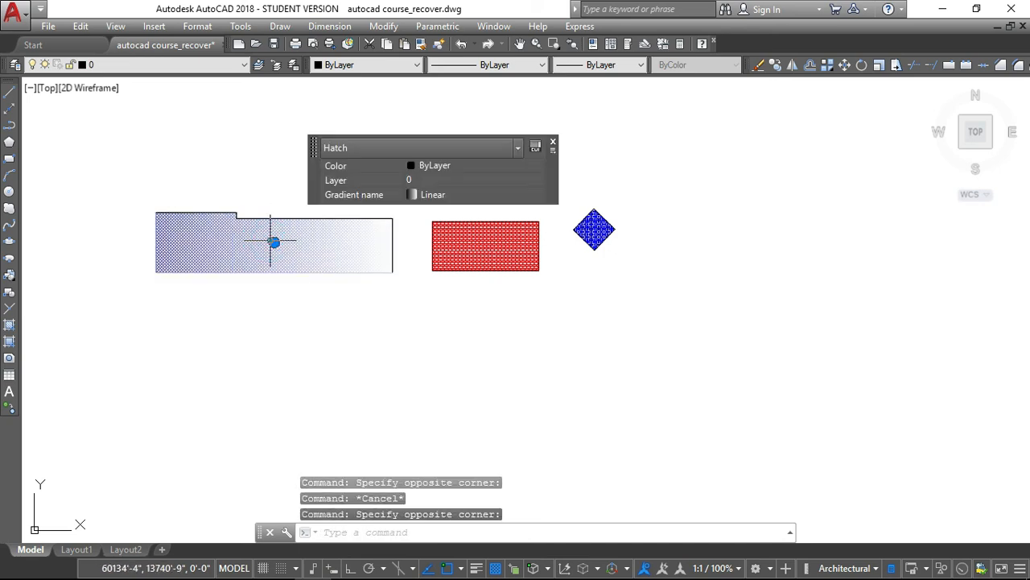
{"action": "type", "text": "GD"}
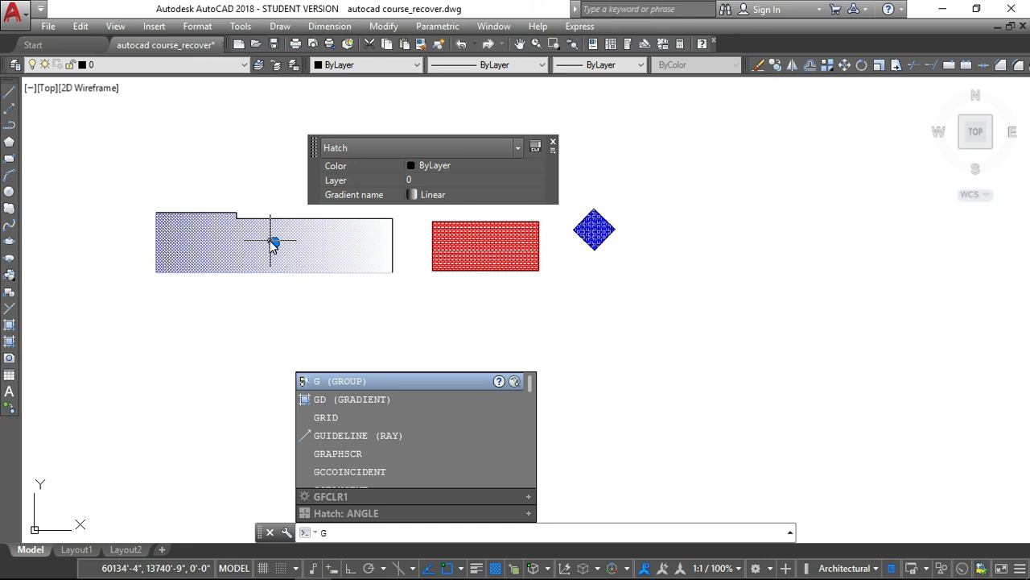
{"action": "left_click", "coordinate": [361, 400]}
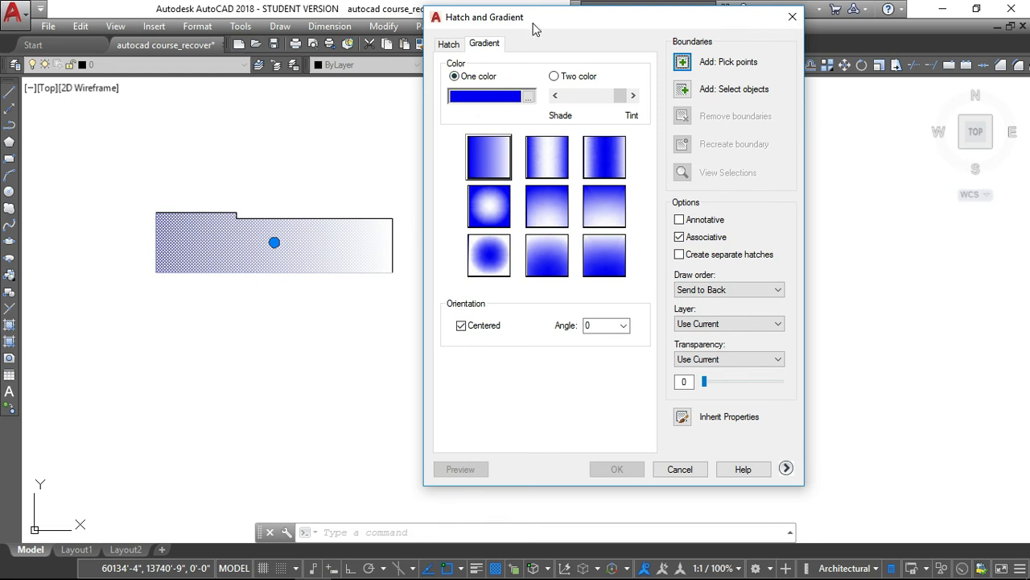
{"action": "left_click_drag", "start_coordinate": [537, 24], "coordinate": [529, 24]}
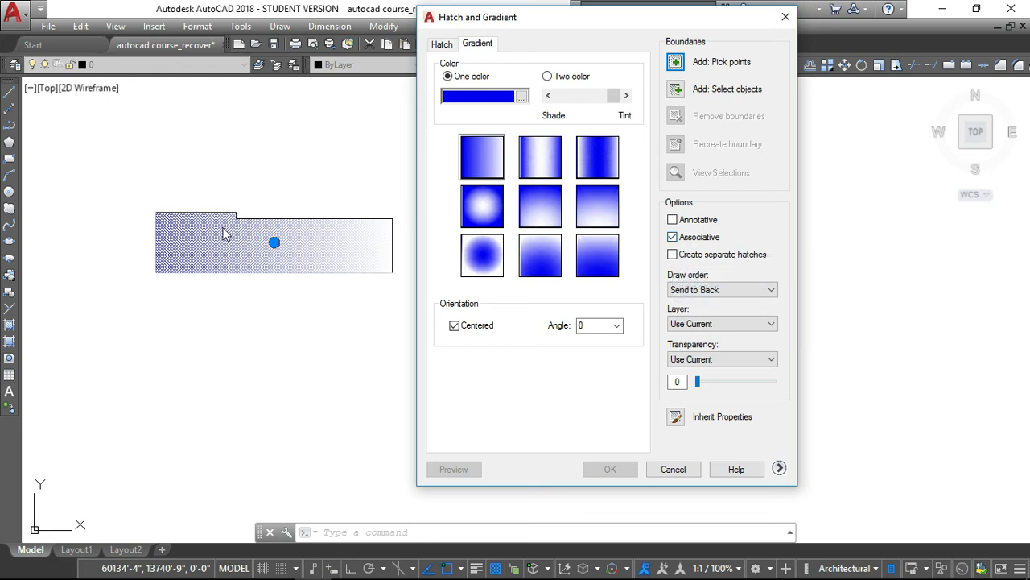
{"action": "left_click", "coordinate": [673, 255]}
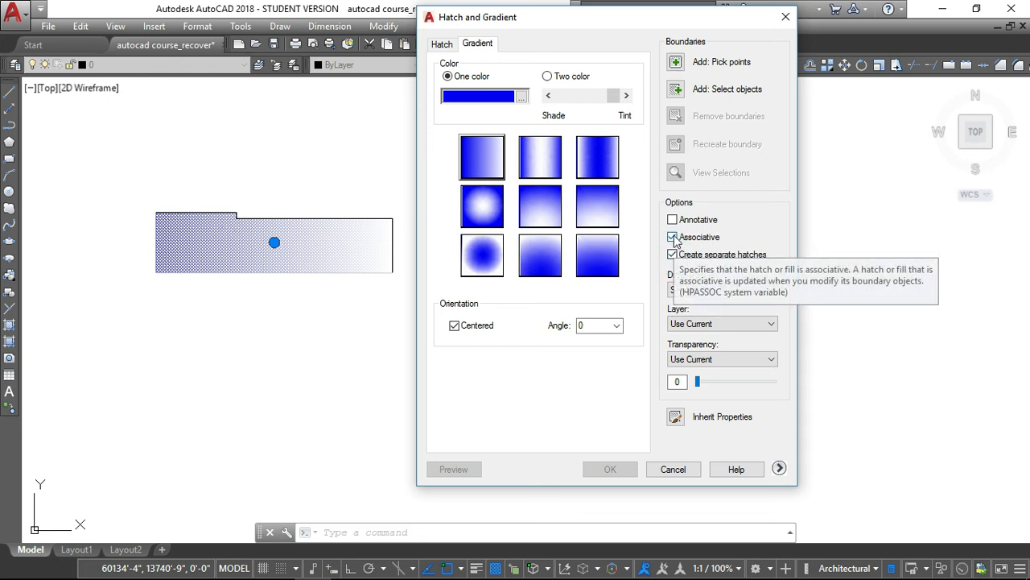
{"action": "left_click", "coordinate": [672, 238]}
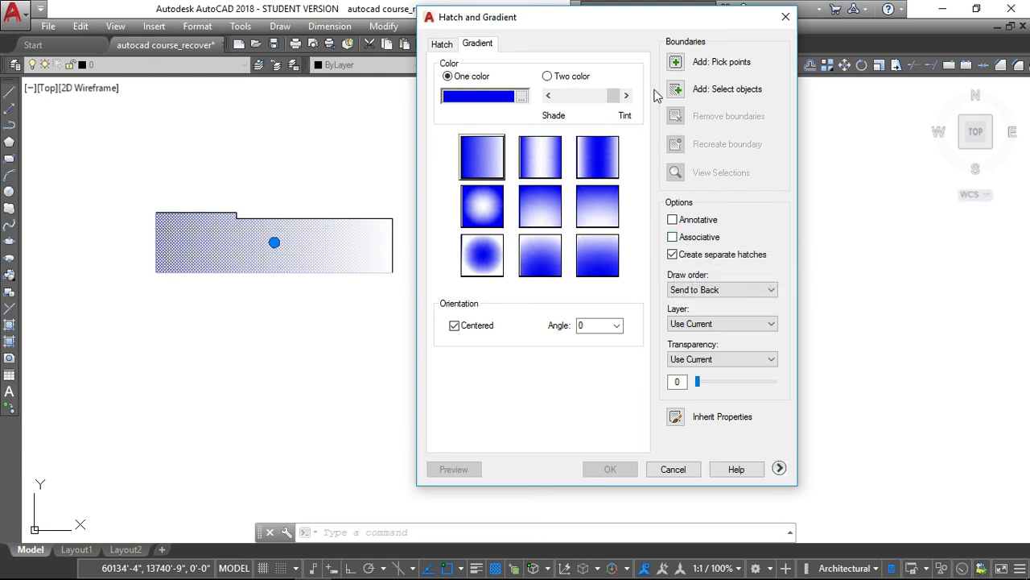
Step: Pick internal points in both adjoining rectangles and apply the separate gradients to them
{"action": "left_click", "coordinate": [676, 62]}
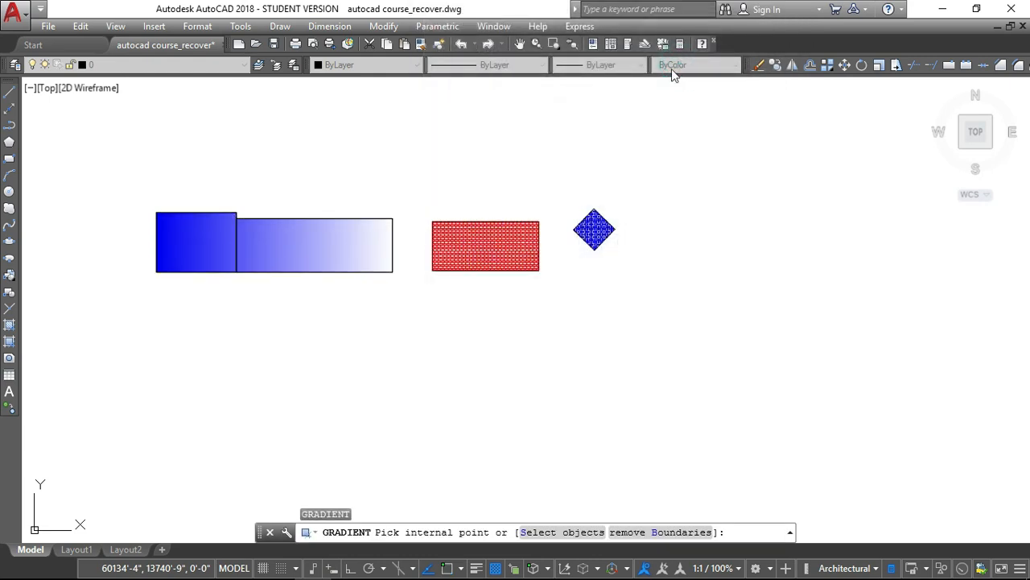
{"action": "left_click", "coordinate": [266, 242]}
{"action": "left_click", "coordinate": [224, 242]}
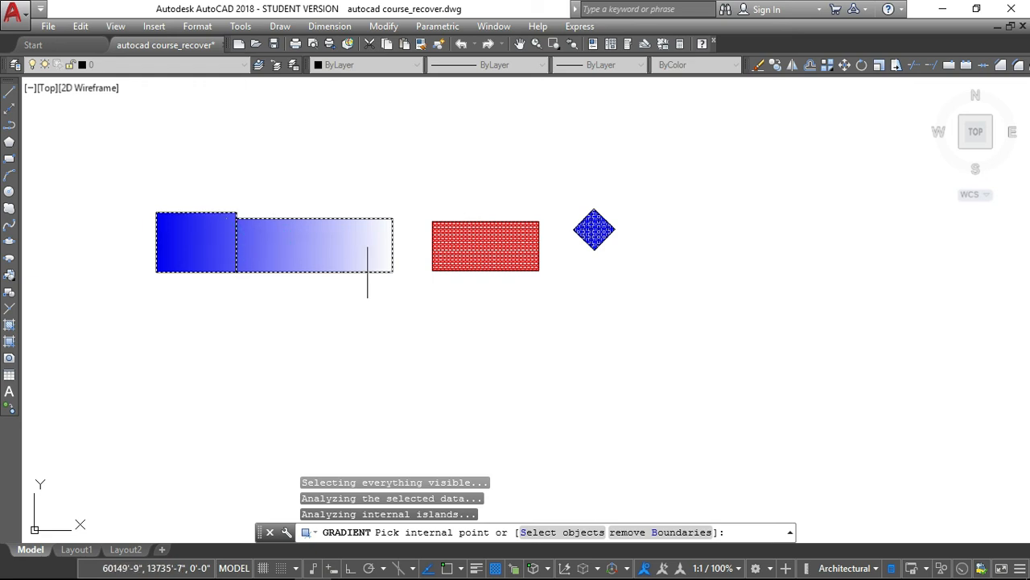
{"action": "key", "text": "Return"}
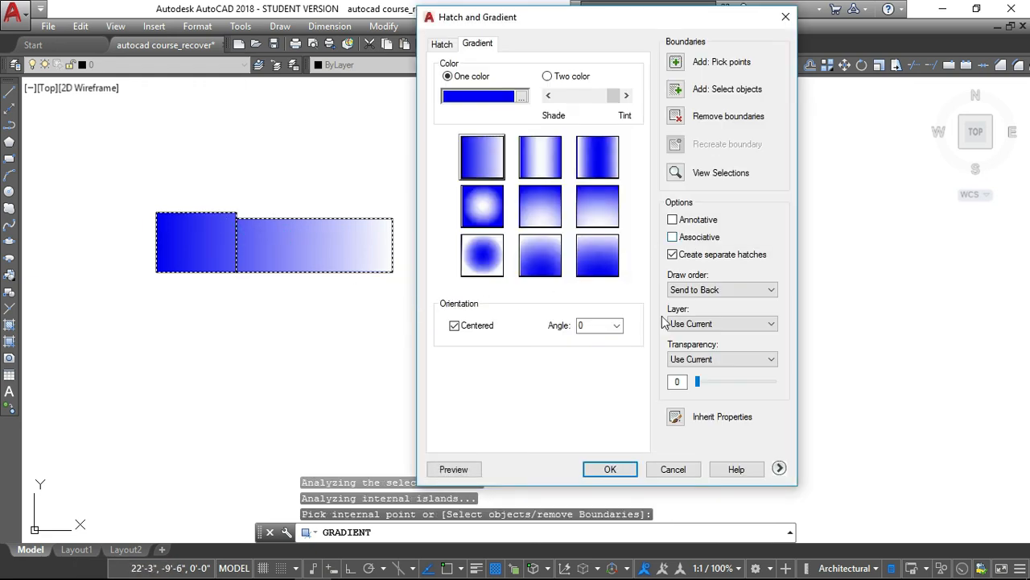
{"action": "left_click", "coordinate": [610, 469]}
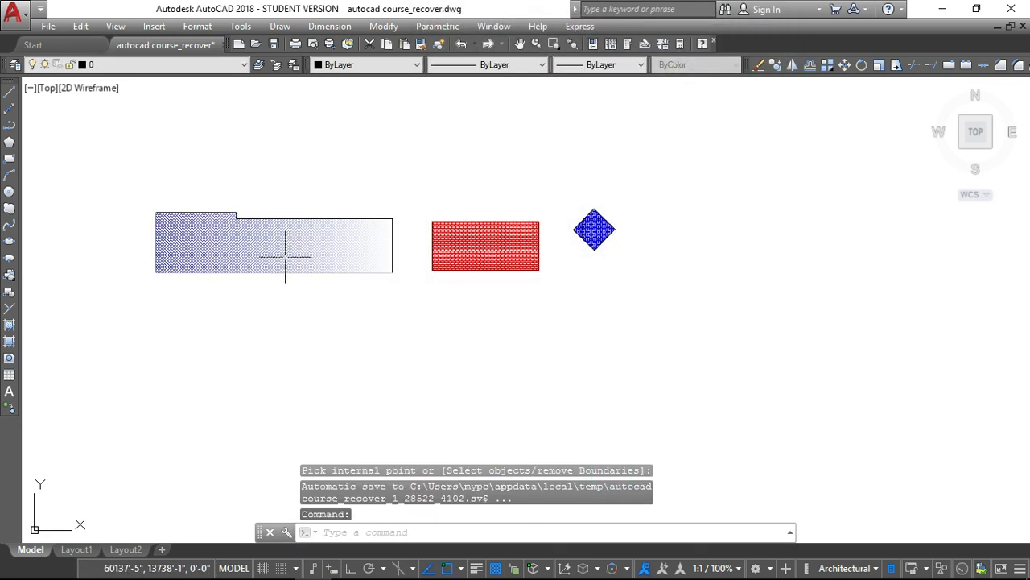
Step: Select the gradient fills in the two adjoining rectangles to check whether they are separate, and examine how they overlap
{"action": "left_click", "coordinate": [185, 264]}
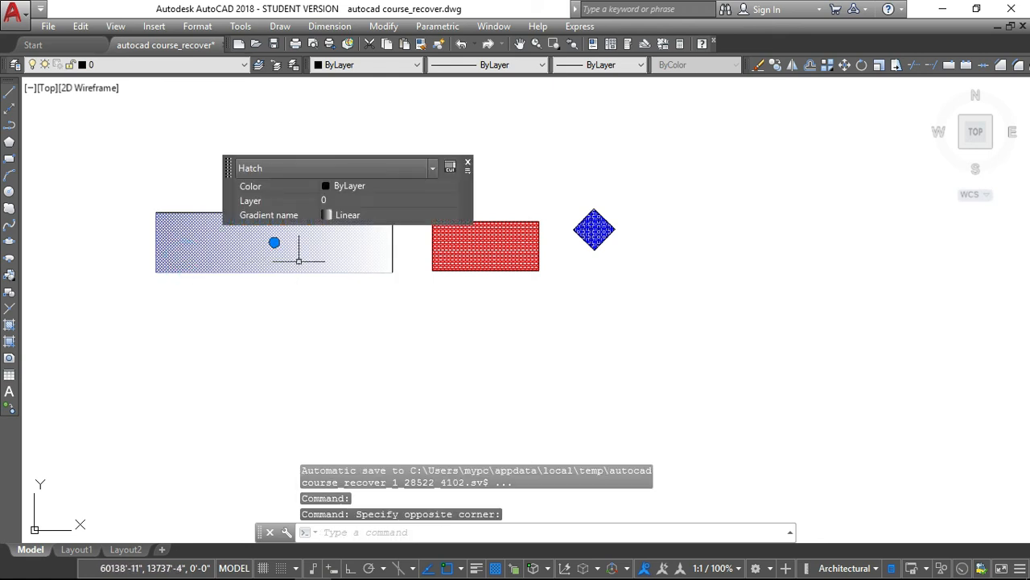
{"action": "left_click", "coordinate": [300, 264]}
{"action": "key", "text": "Escape"}
{"action": "key", "text": "Escape"}
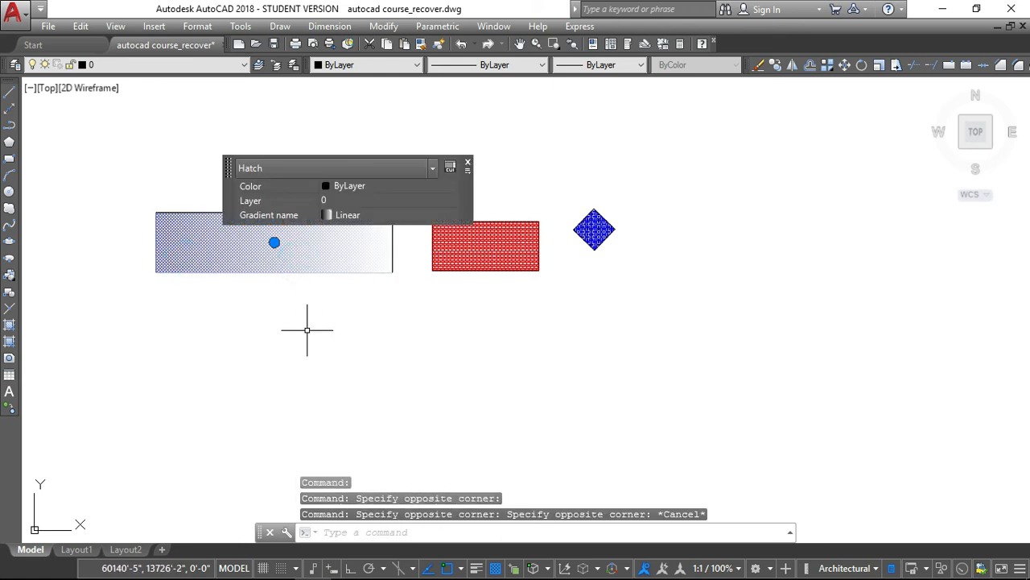
{"action": "key", "text": "Escape"}
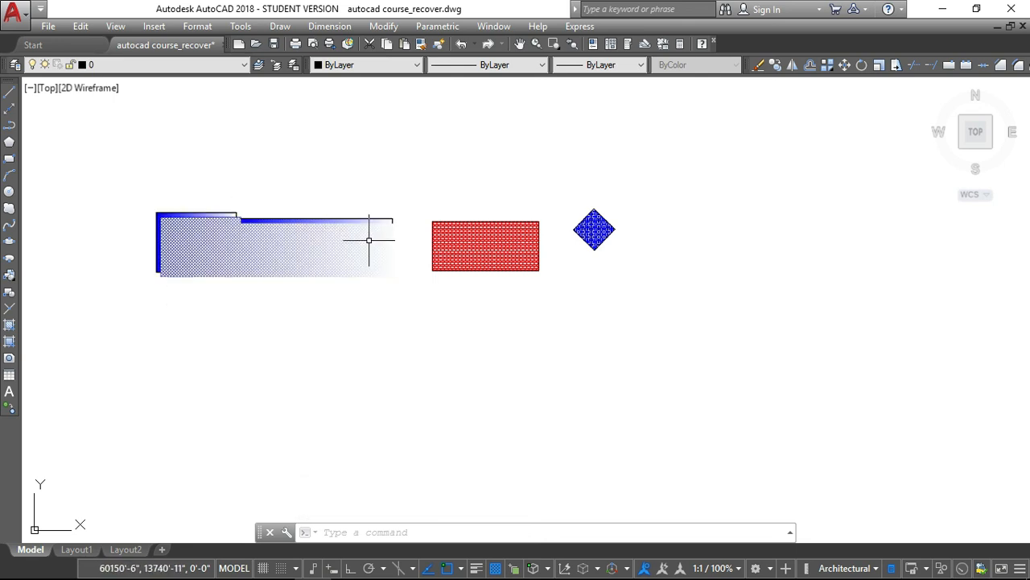
{"action": "scroll", "coordinate": [236, 258], "scroll_direction": "up", "scroll_amount": 2}
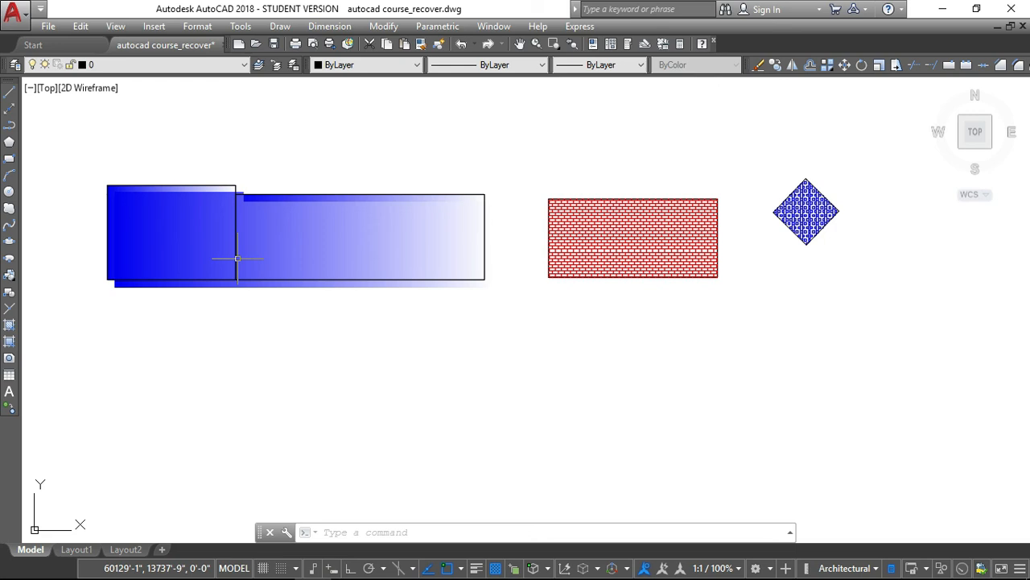
{"action": "scroll", "coordinate": [237, 258], "scroll_direction": "up", "scroll_amount": 2}
{"action": "scroll", "coordinate": [252, 244], "scroll_direction": "down", "scroll_amount": 2}
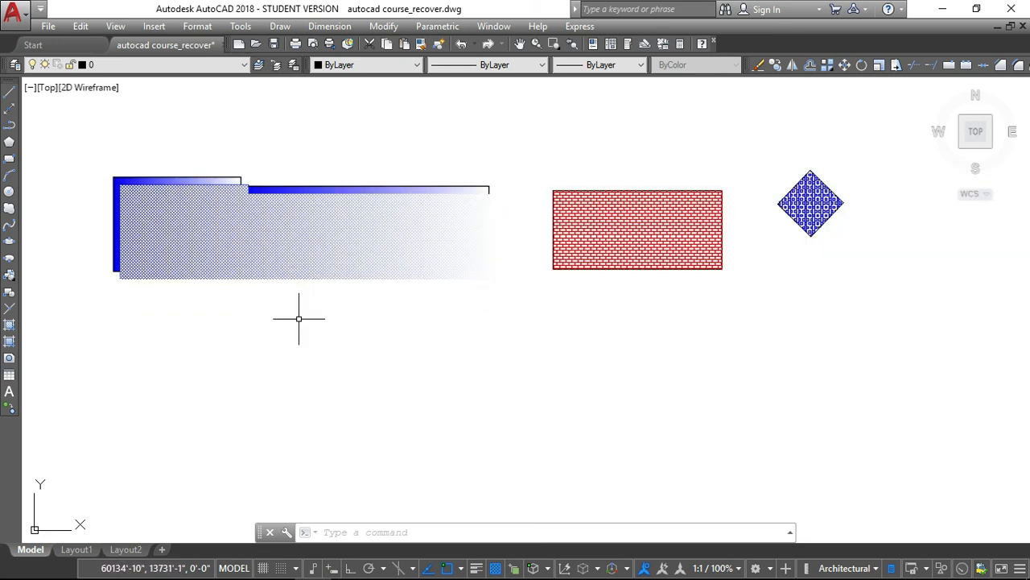
{"action": "type", "text": "H"}
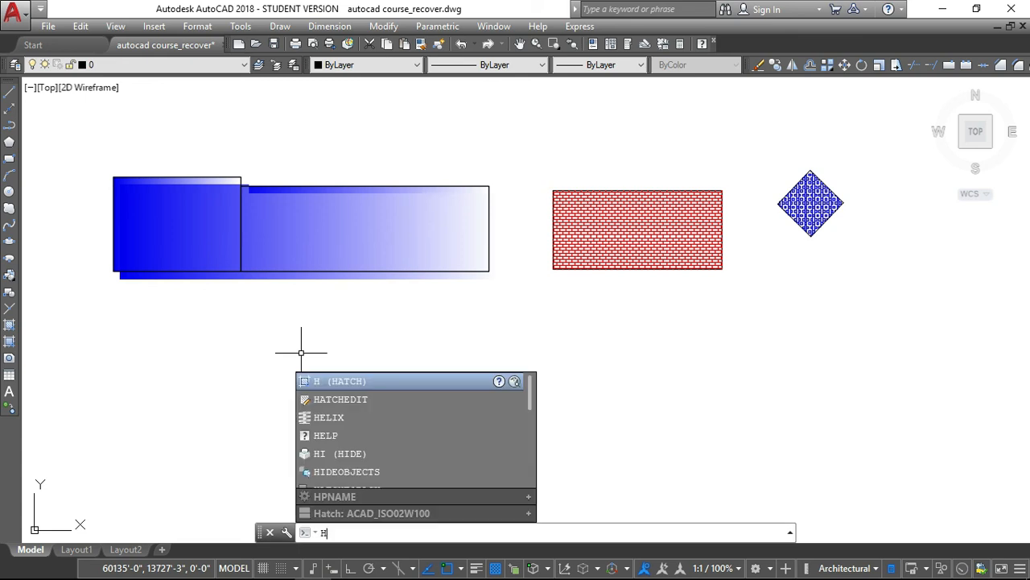
{"action": "left_click", "coordinate": [358, 398]}
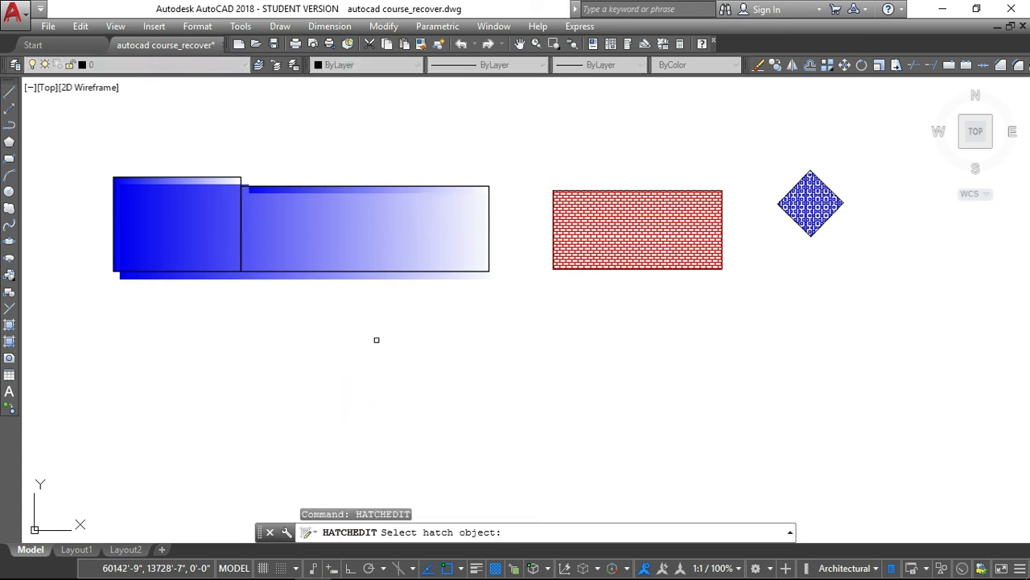
{"action": "key", "text": "Escape"}
{"action": "key", "text": "Escape"}
{"action": "key", "text": "Escape"}
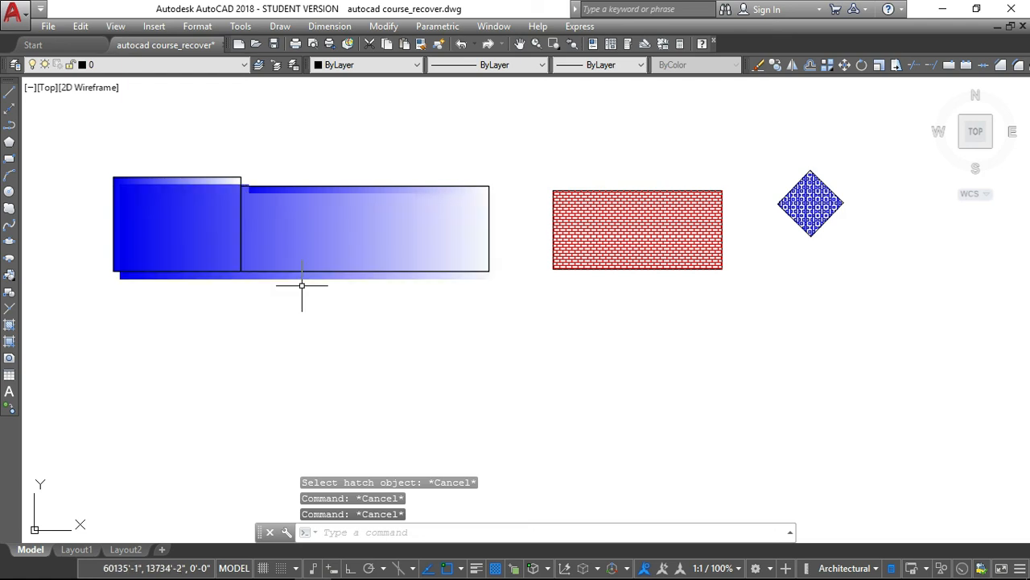
Step: Open the gradient settings for another fill of the two adjoining rectangles and inspect the filled shapes
{"action": "type", "text": "GD"}
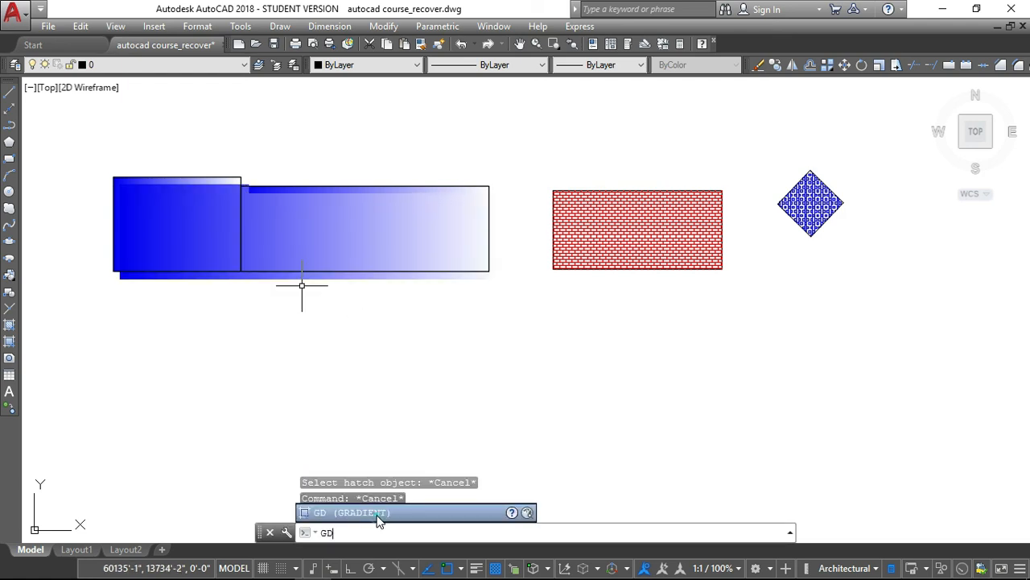
{"action": "left_click", "coordinate": [378, 516]}
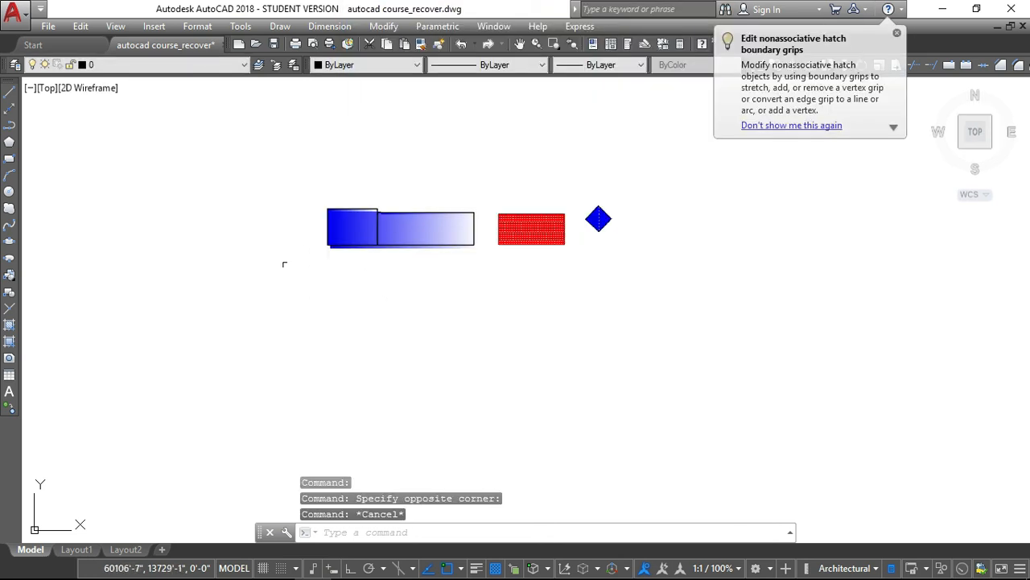
{"action": "scroll", "coordinate": [282, 256], "scroll_direction": "up", "scroll_amount": 5}
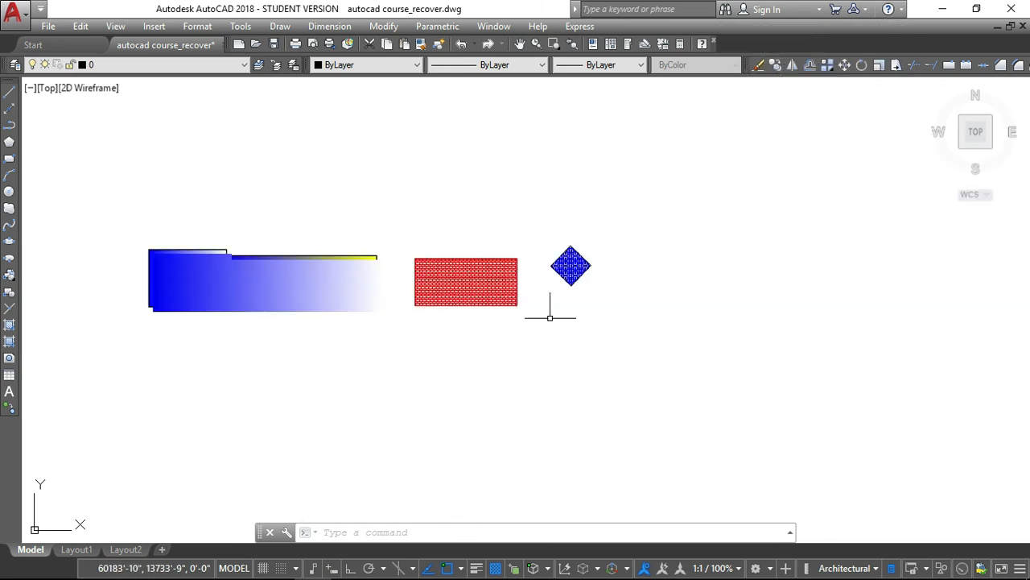
{"action": "scroll", "coordinate": [549, 317], "scroll_direction": "up", "scroll_amount": 4}
{"action": "scroll", "coordinate": [549, 318], "scroll_direction": "down", "scroll_amount": 4}
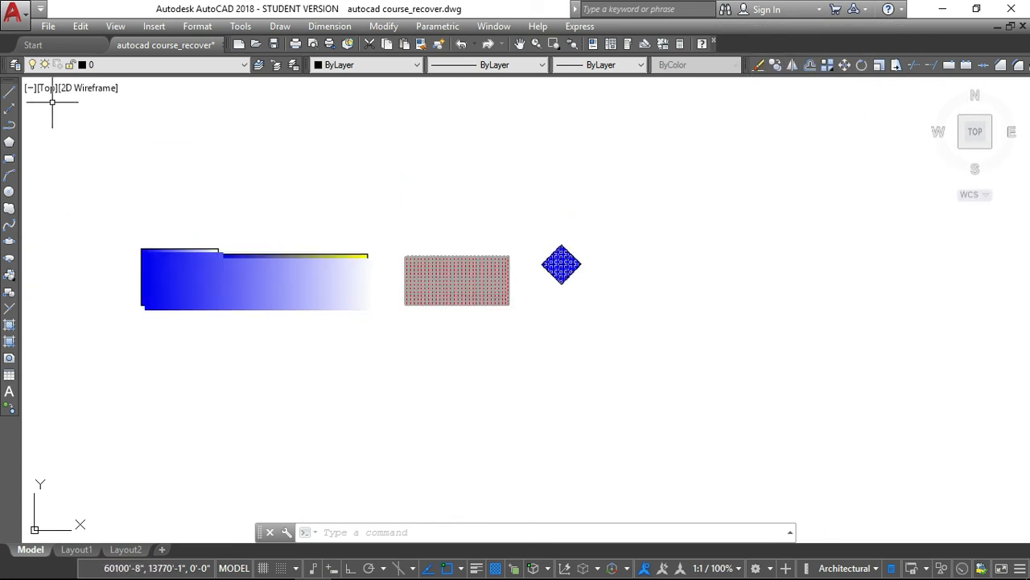
Step: Draw a large empty rectangle above the red hatched rectangle
{"action": "left_click", "coordinate": [9, 159]}
{"action": "scroll", "coordinate": [98, 181], "scroll_direction": "down", "scroll_amount": 2}
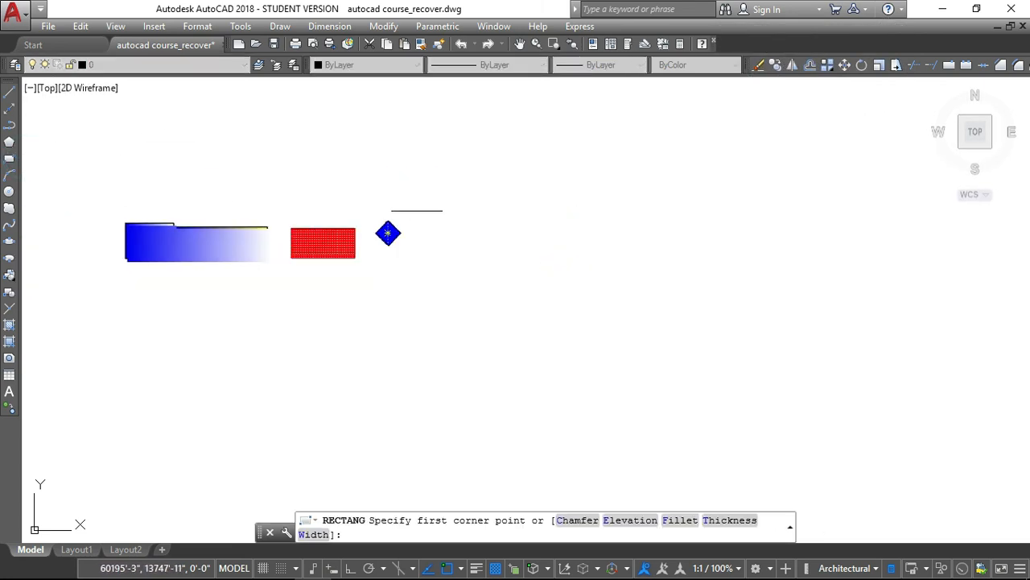
{"action": "left_click", "coordinate": [243, 145]}
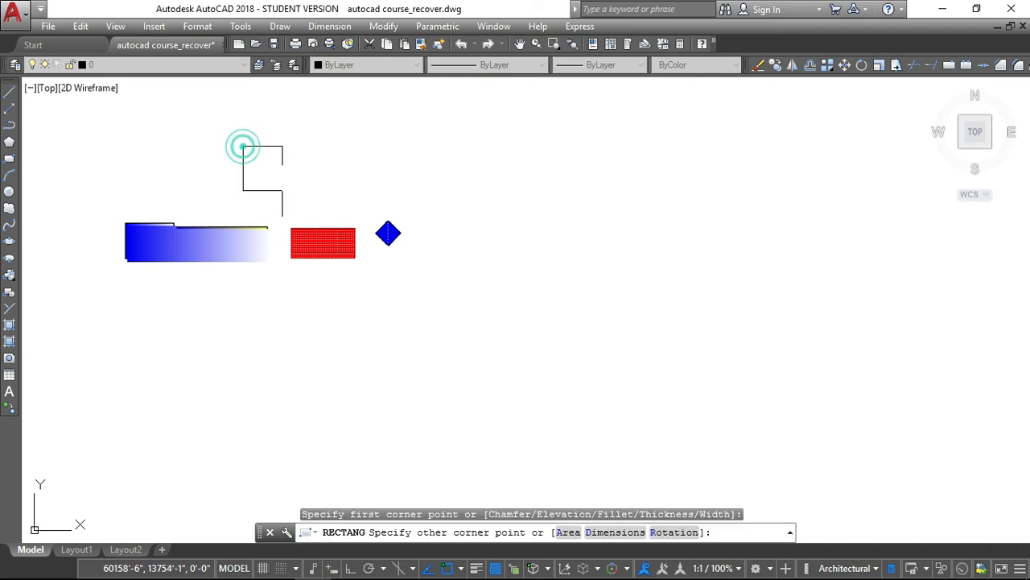
{"action": "left_click", "coordinate": [387, 209]}
{"action": "scroll", "coordinate": [333, 161], "scroll_direction": "up", "scroll_amount": 2}
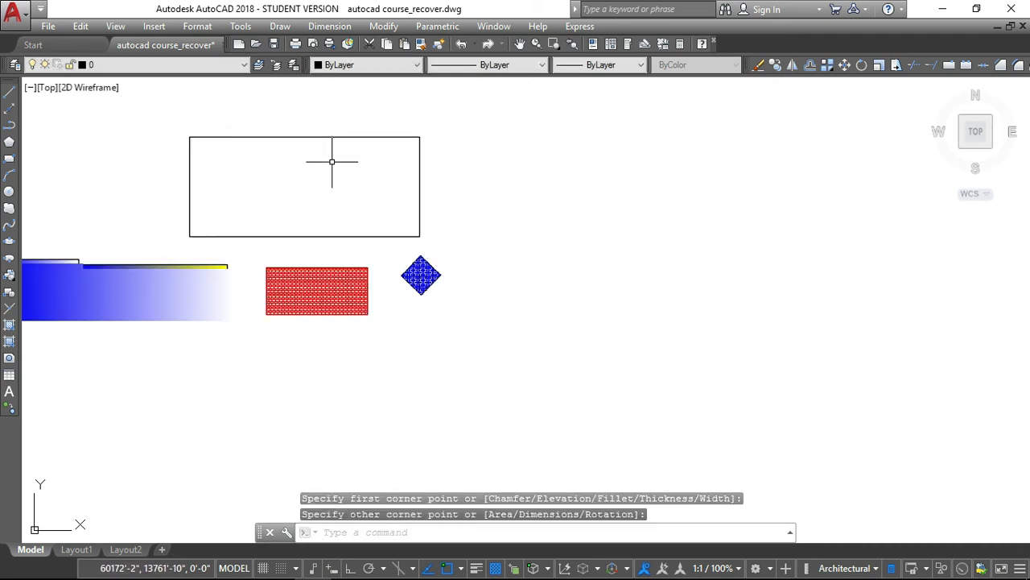
{"action": "scroll", "coordinate": [338, 174], "scroll_direction": "down", "scroll_amount": 2}
{"action": "scroll", "coordinate": [258, 150], "scroll_direction": "up", "scroll_amount": 2}
{"action": "key", "text": "Escape"}
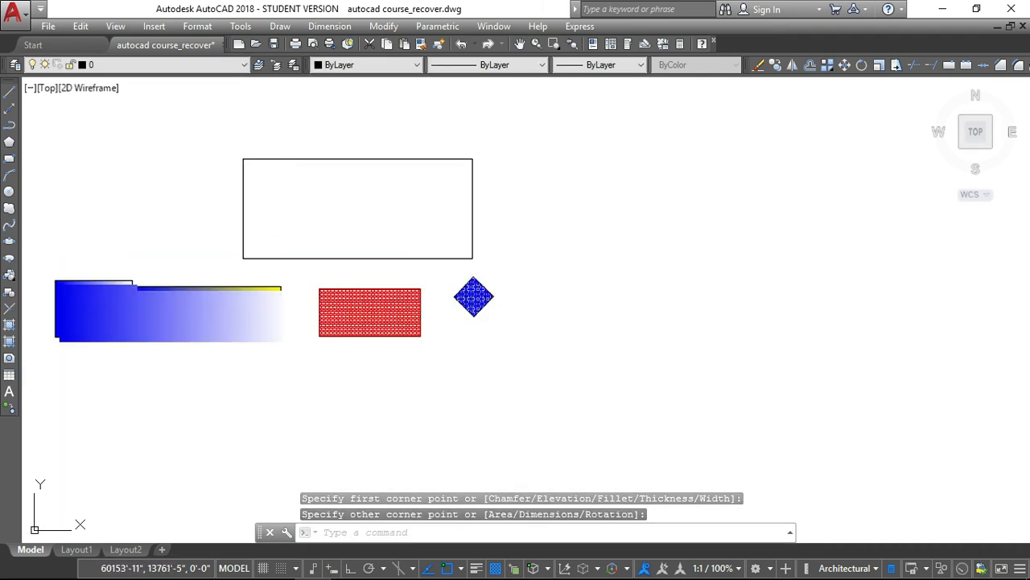
Step: Start a two-color blue and yellow gradient and choose the spherical pattern with a blue center and yellow edges
{"action": "type", "text": "GD"}
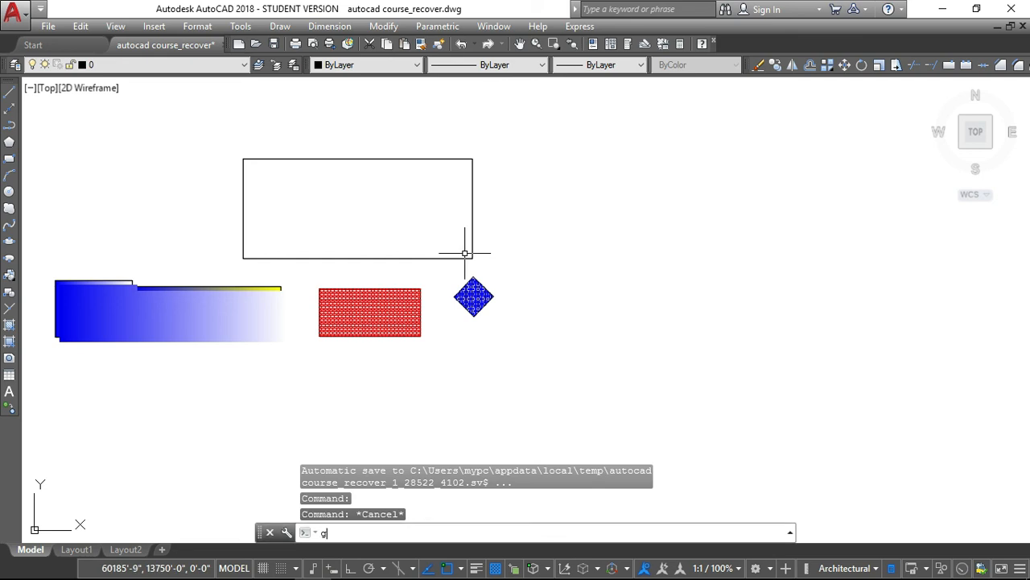
{"action": "key", "text": "Return"}
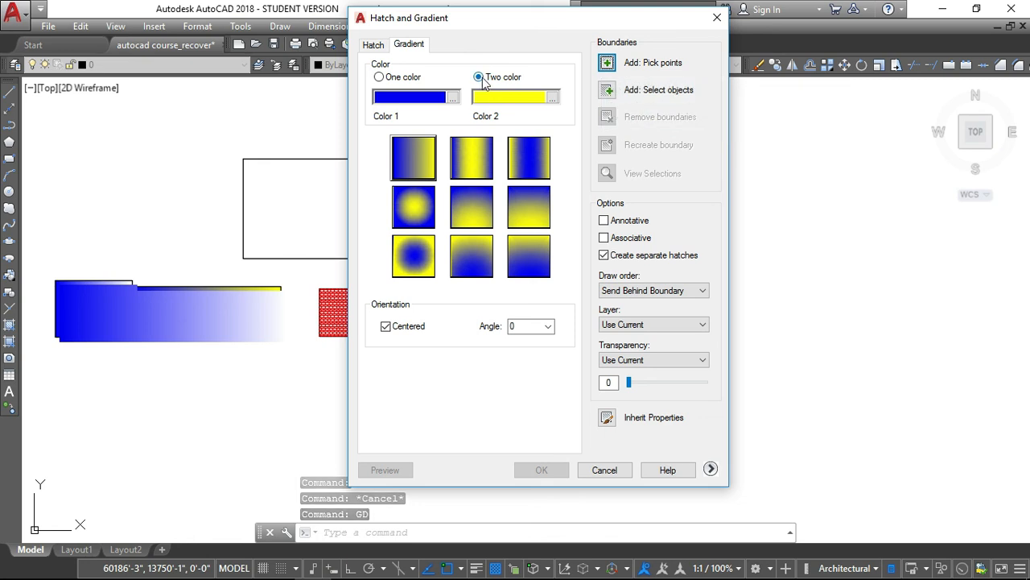
{"action": "left_click", "coordinate": [465, 221]}
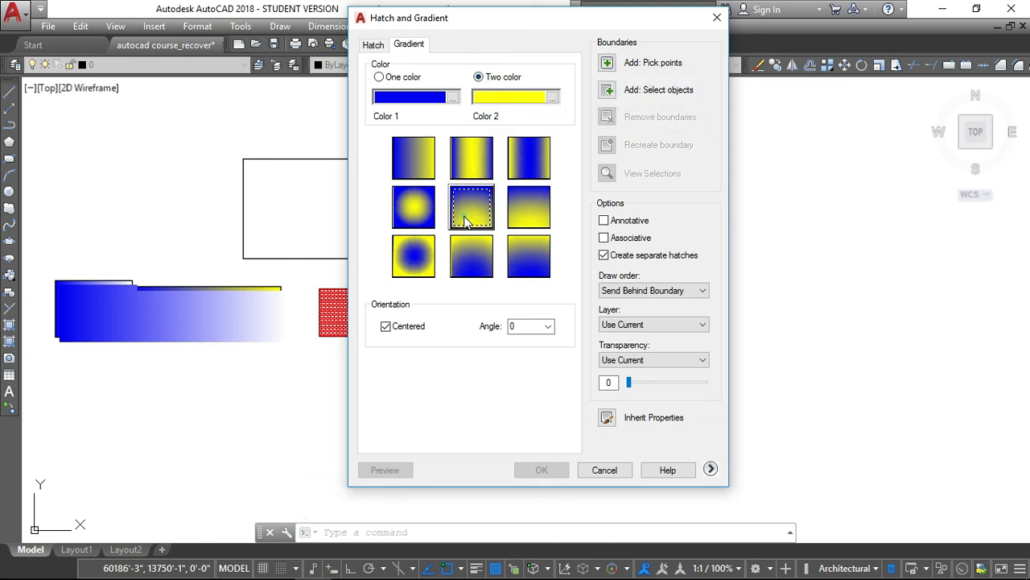
{"action": "left_click", "coordinate": [428, 259]}
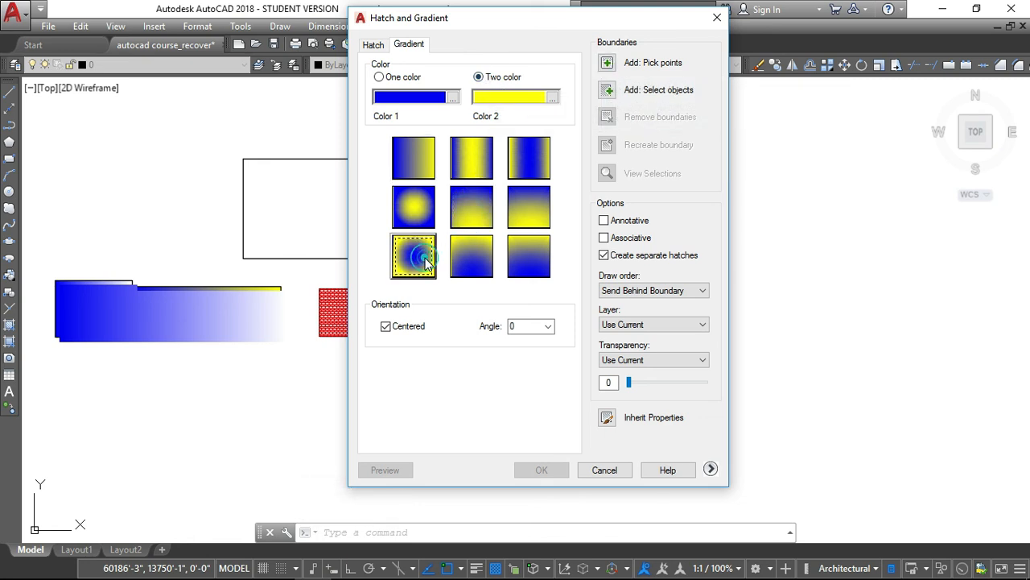
Step: Pick an internal point in the large empty rectangle to define the gradient's boundary
{"action": "left_click", "coordinate": [607, 64]}
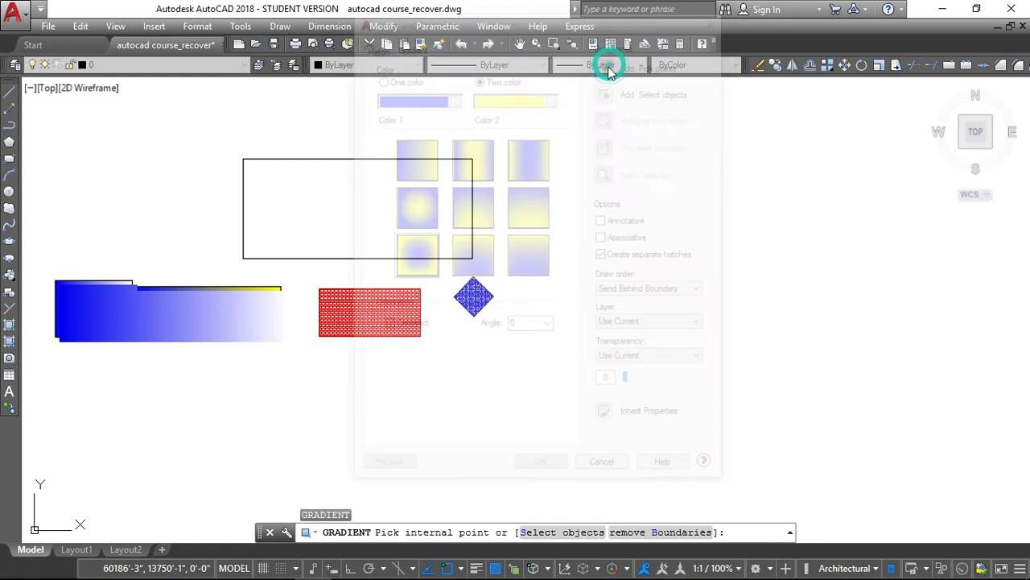
{"action": "left_click", "coordinate": [405, 161]}
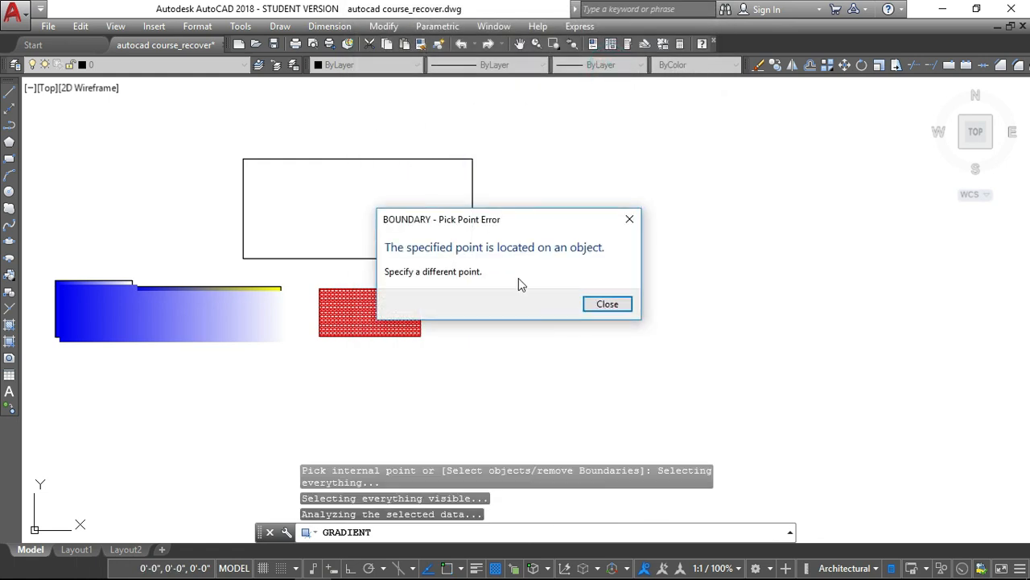
{"action": "left_click", "coordinate": [606, 306]}
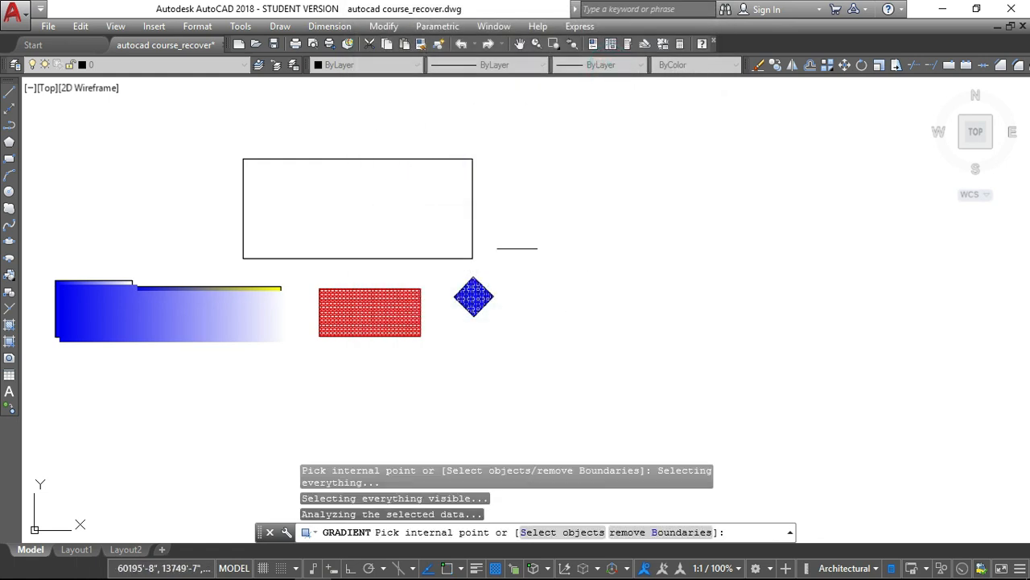
{"action": "left_click", "coordinate": [443, 159]}
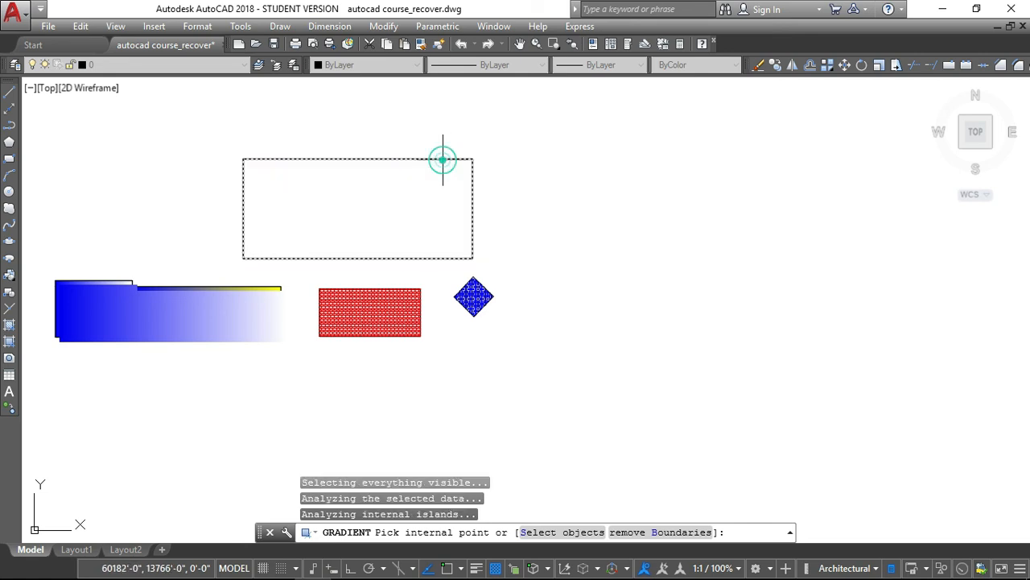
{"action": "key", "text": "Return"}
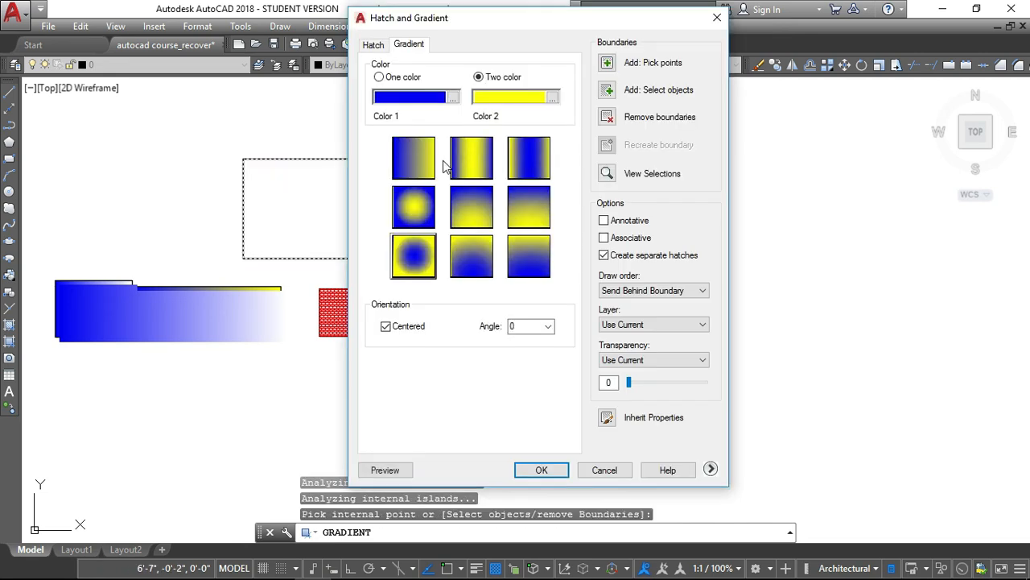
Step: Fill the large rectangle with the blue-centered, yellow-edged spherical gradient, using the Send Behind Boundary draw order
{"action": "left_click", "coordinate": [412, 257]}
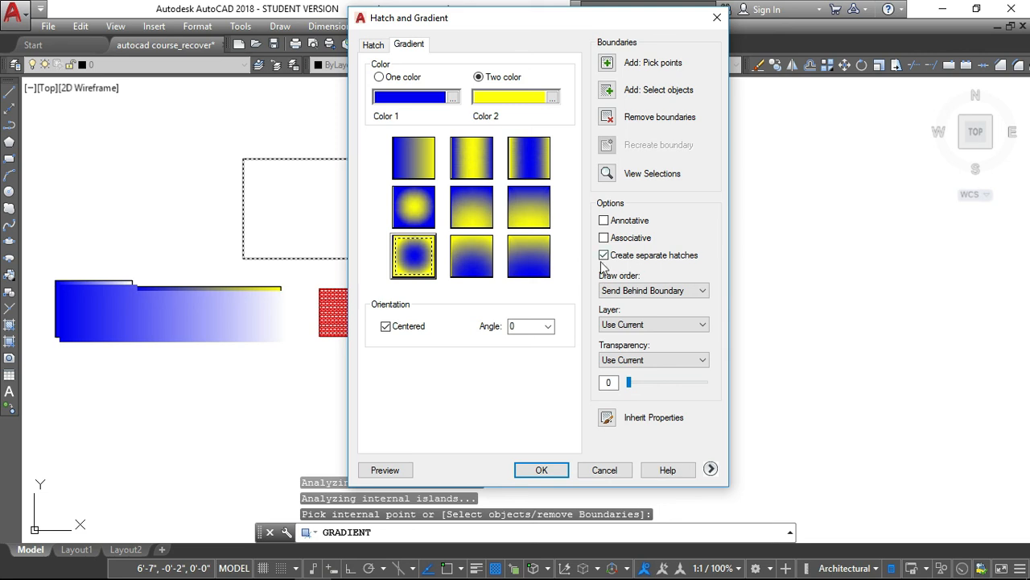
{"action": "left_click", "coordinate": [702, 291]}
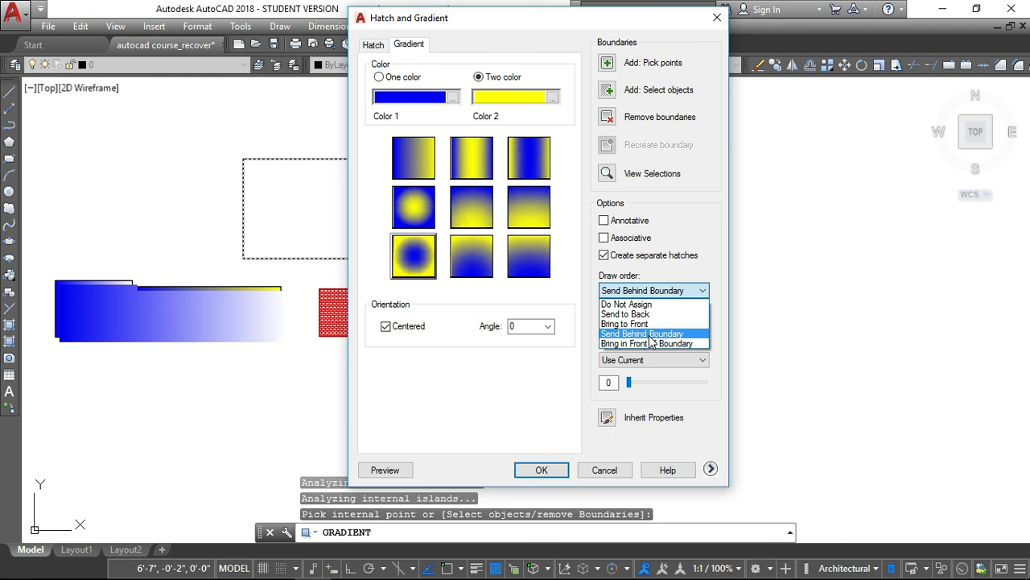
{"action": "left_click", "coordinate": [650, 335]}
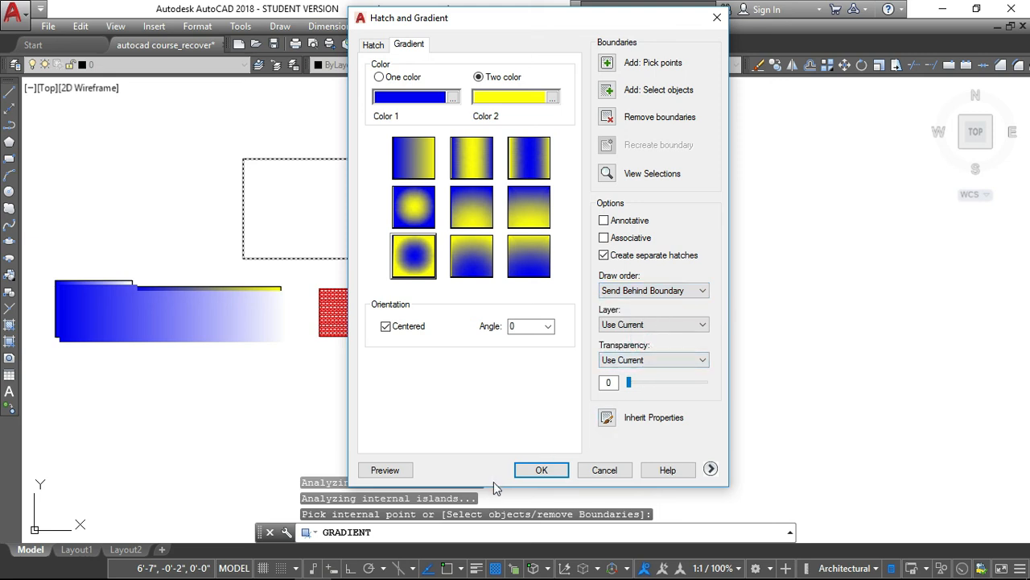
{"action": "left_click", "coordinate": [521, 475]}
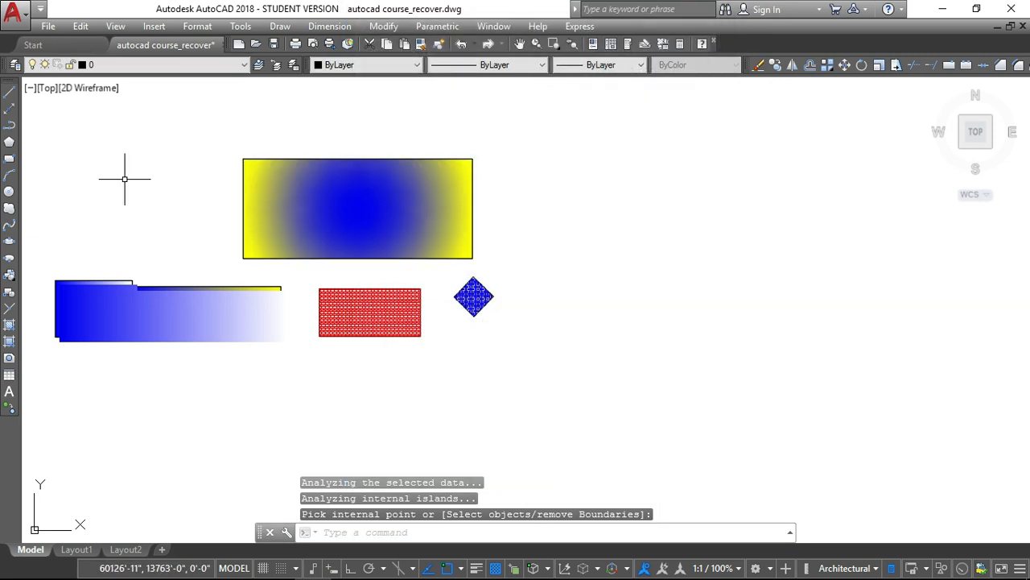
{"action": "scroll", "coordinate": [173, 169], "scroll_direction": "up", "scroll_amount": 2}
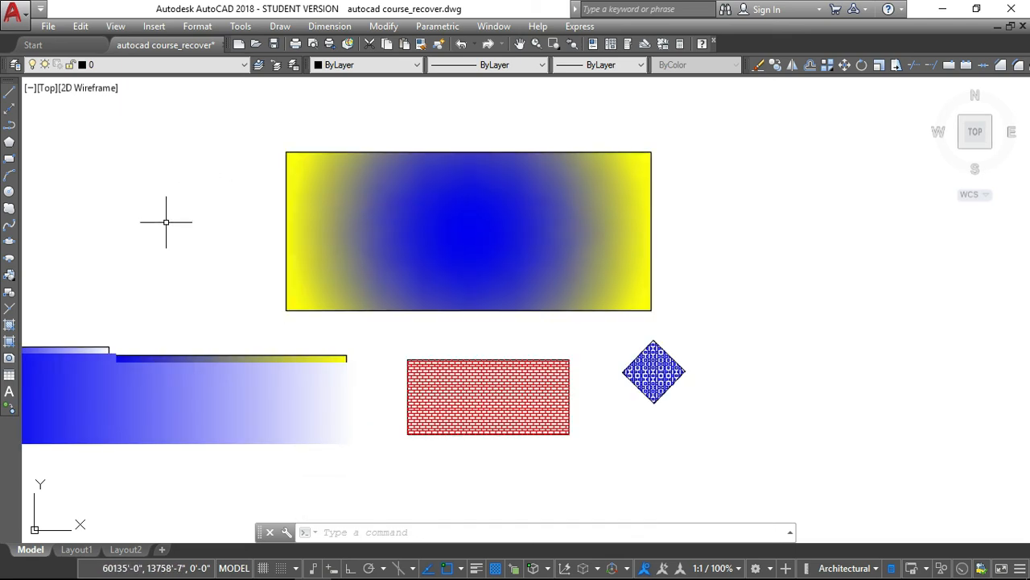
{"action": "scroll", "coordinate": [166, 222], "scroll_direction": "down", "scroll_amount": 2}
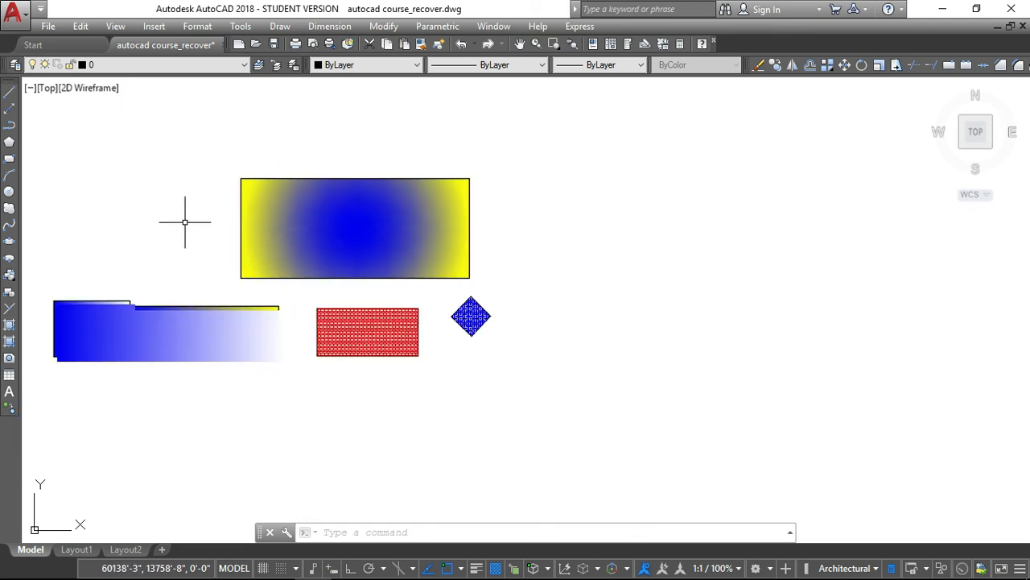